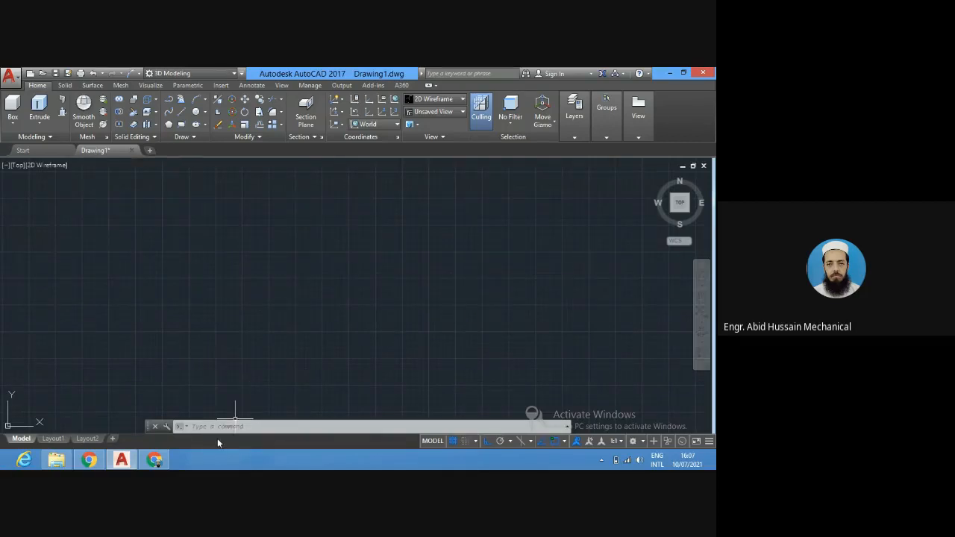
Draw three connected line segments with Ortho mode off, forming an open triangle-like shape whose last segment crosses the first near its start.
click(221, 427)
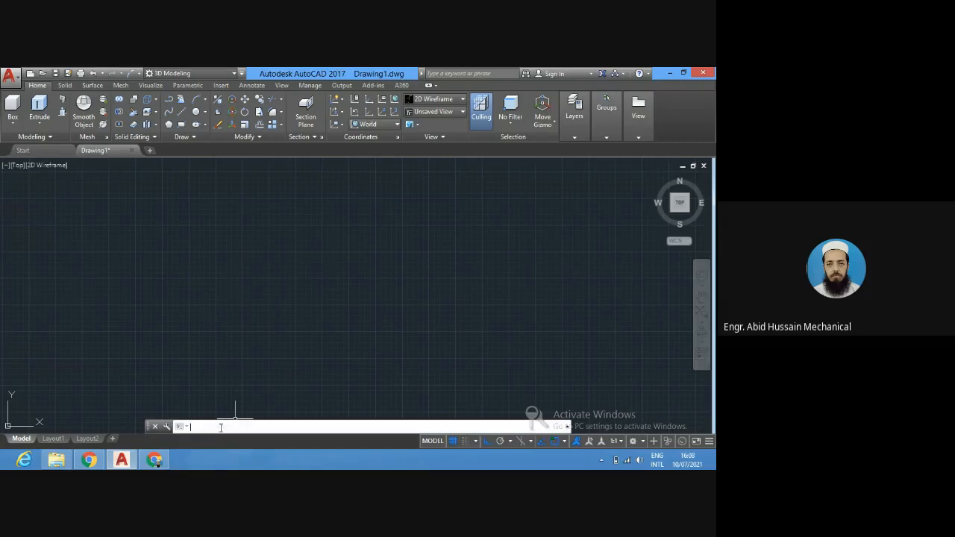
text(LEN)
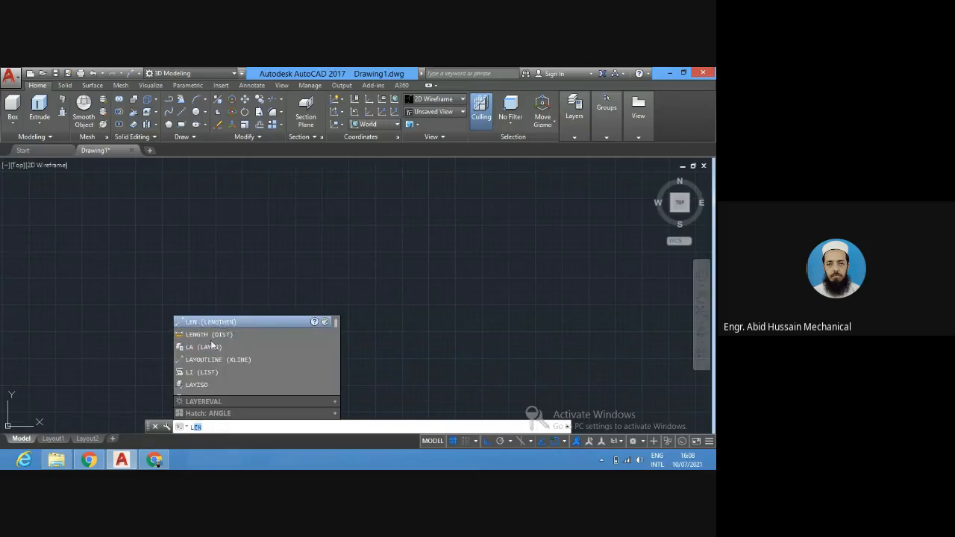
key(Down)
key(Down)
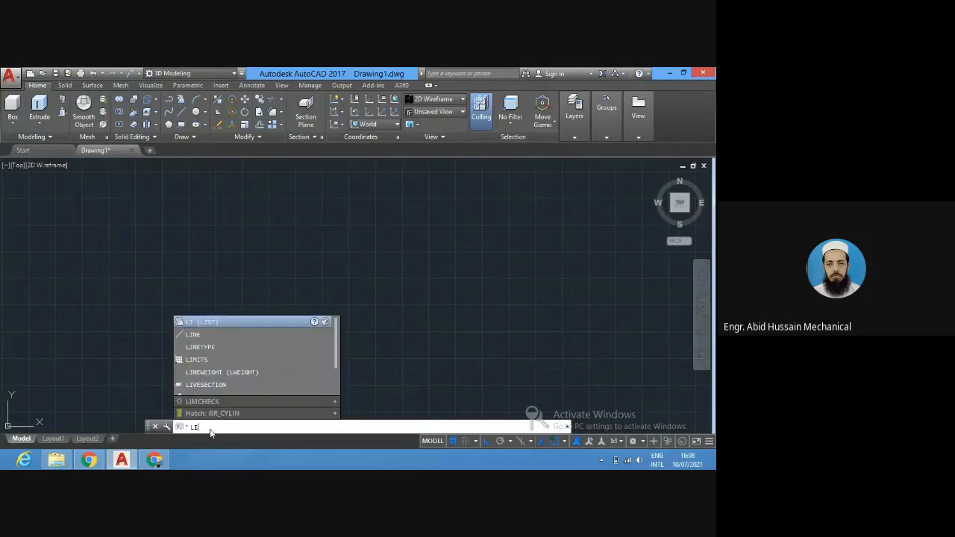
key(BackSpace)
key(Return)
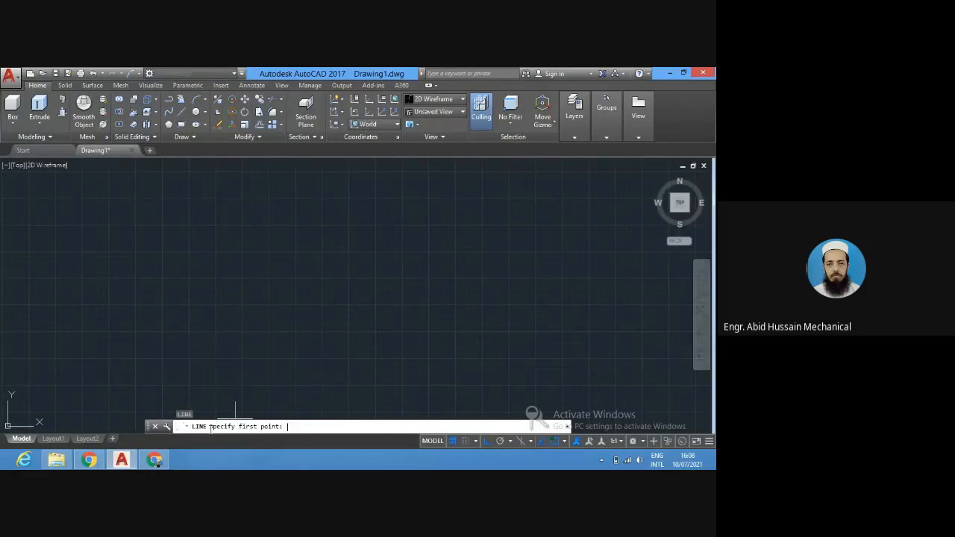
click(233, 256)
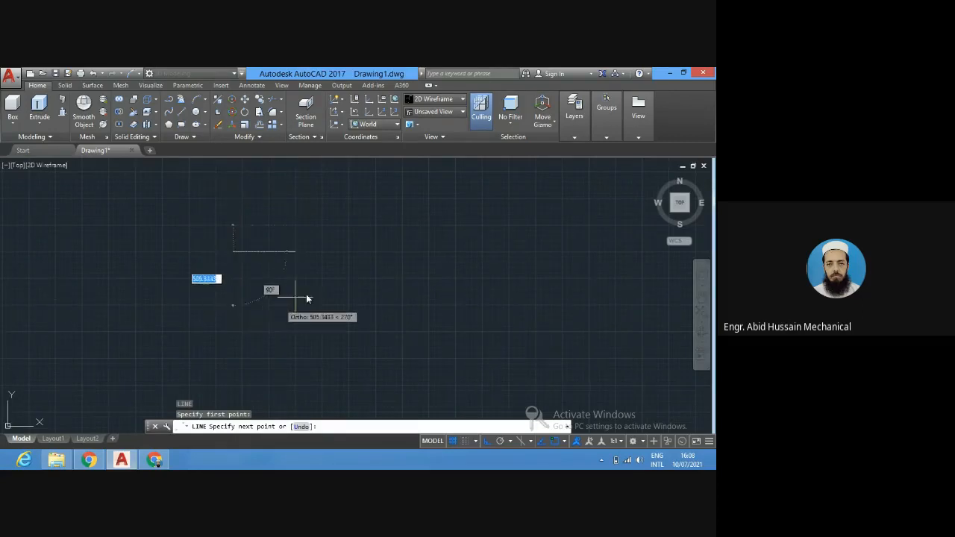
click(486, 442)
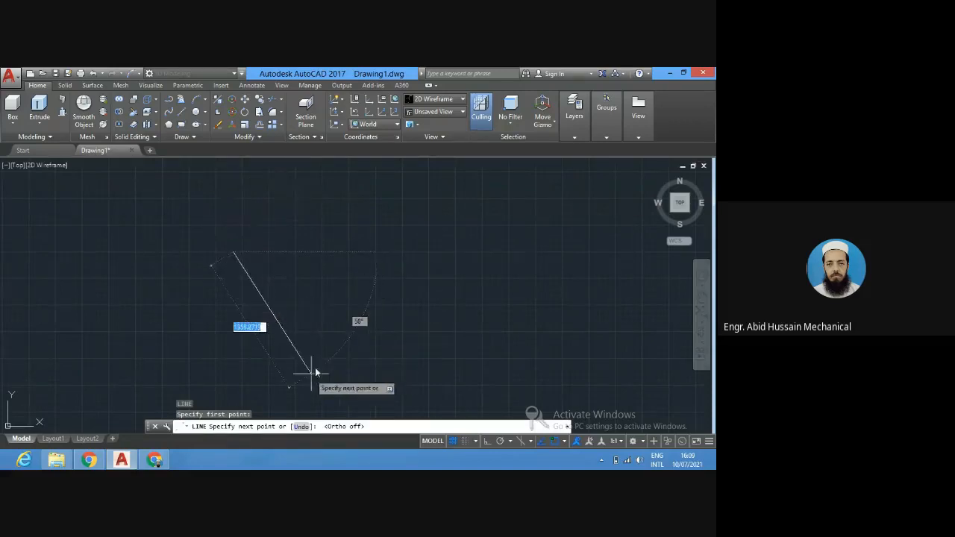
click(465, 345)
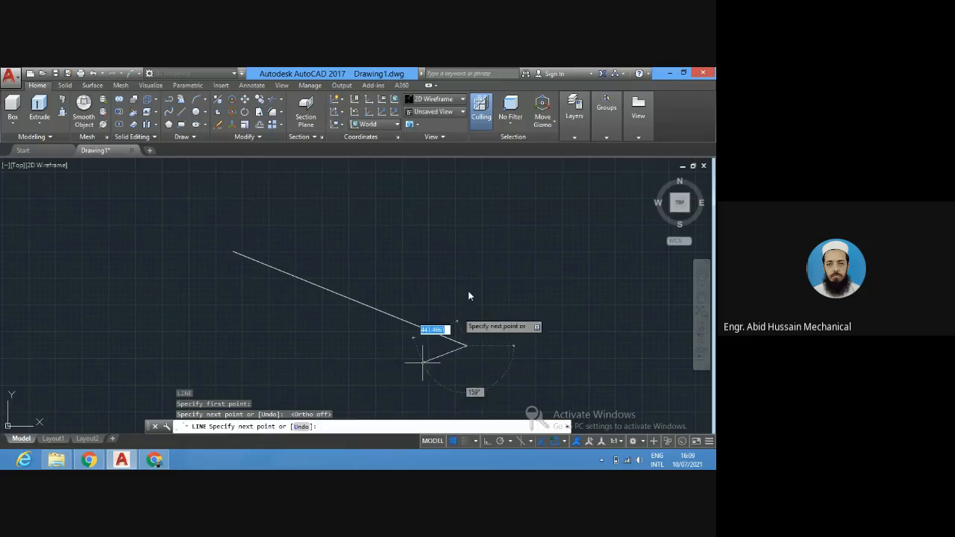
click(534, 193)
click(129, 276)
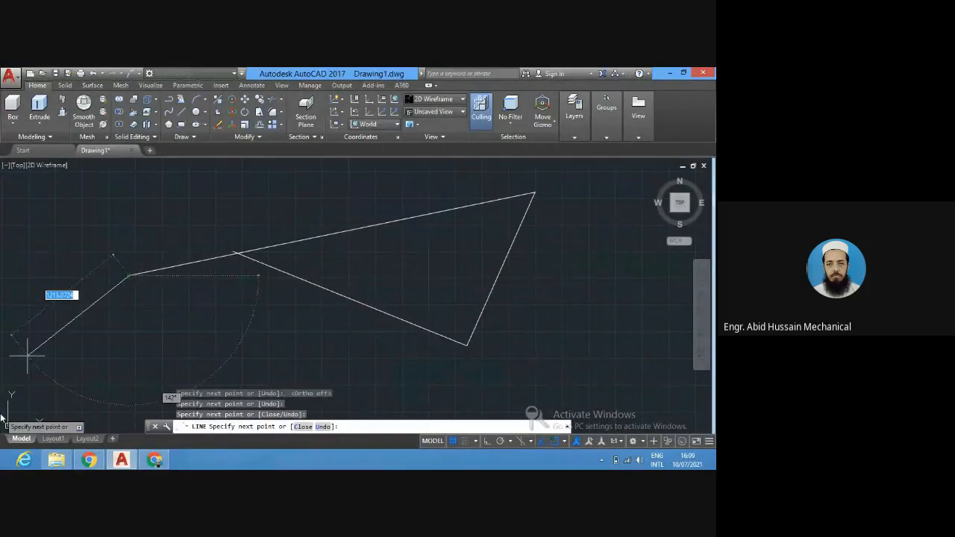
key(Escape)
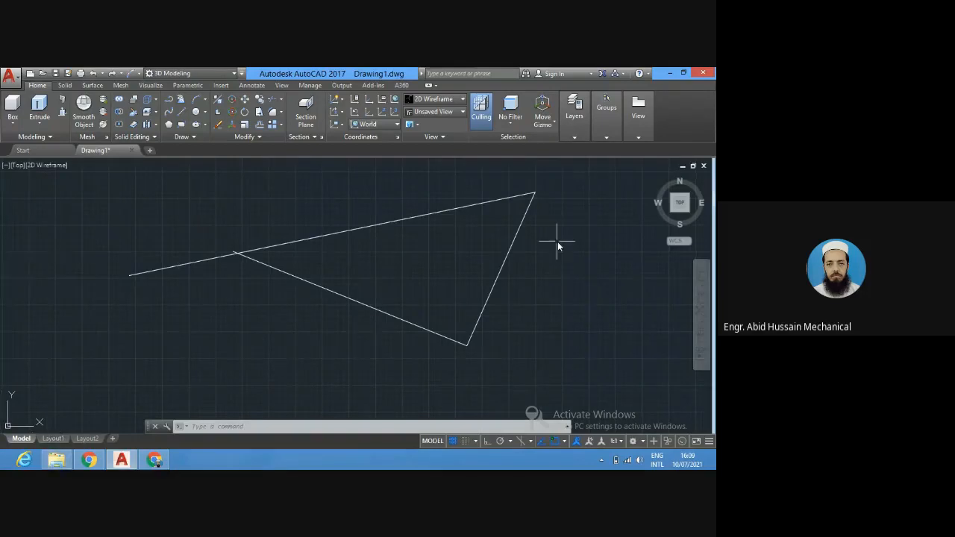
Erase all three connected lines from the drawing area.
click(383, 224)
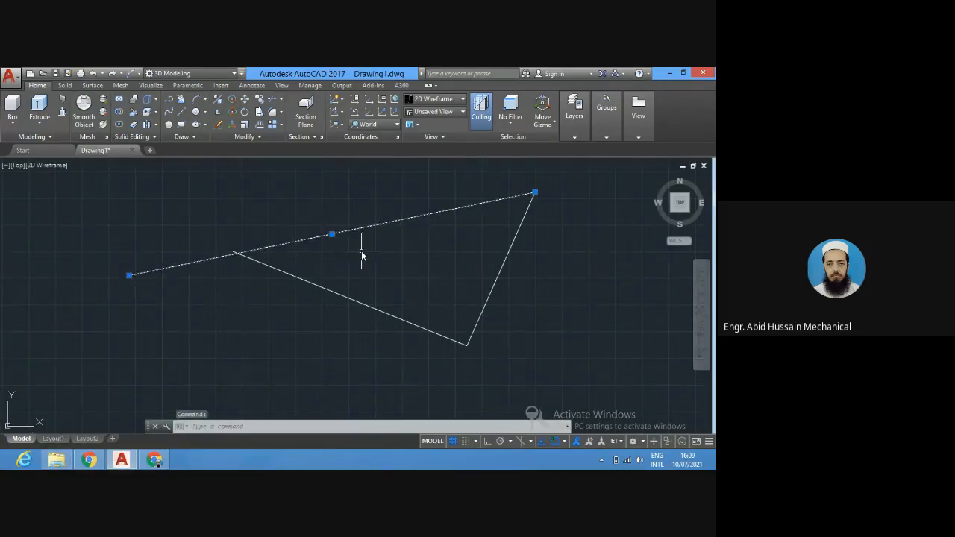
key(Escape)
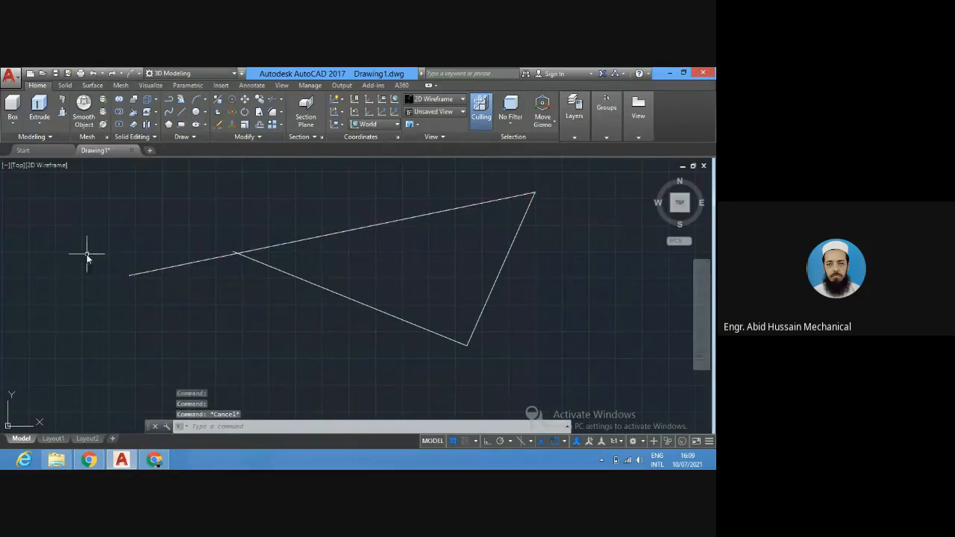
mouse_move(57, 249)
mouse_down()
mouse_move(133, 366)
mouse_move(336, 392)
mouse_move(573, 272)
mouse_move(601, 230)
mouse_move(576, 180)
mouse_up()
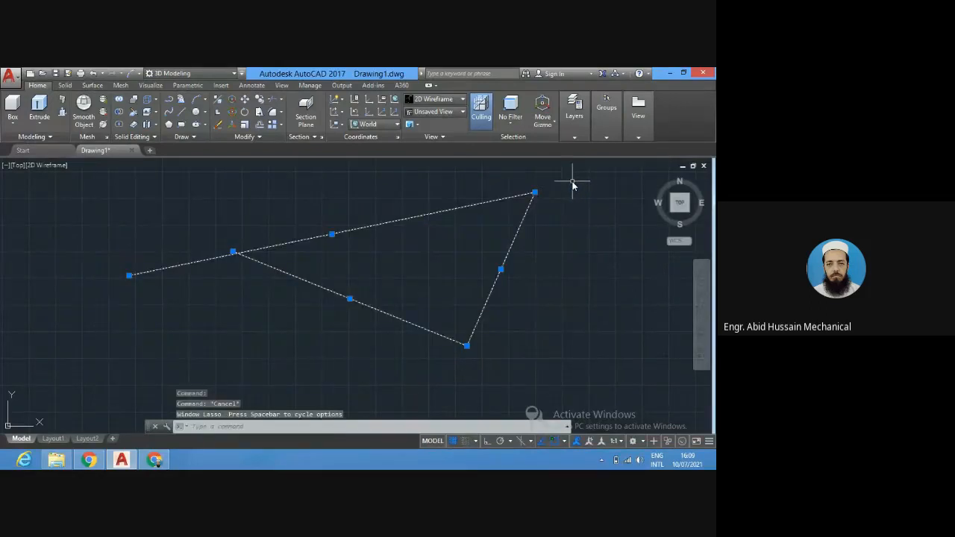
key(Delete)
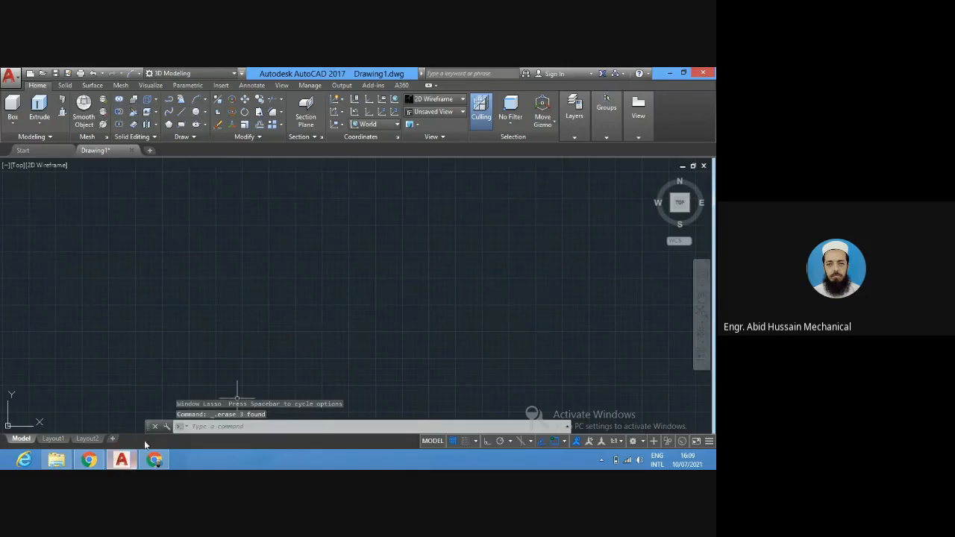
Draw a circle with a radius of 10 near the middle of the drawing area.
click(208, 430)
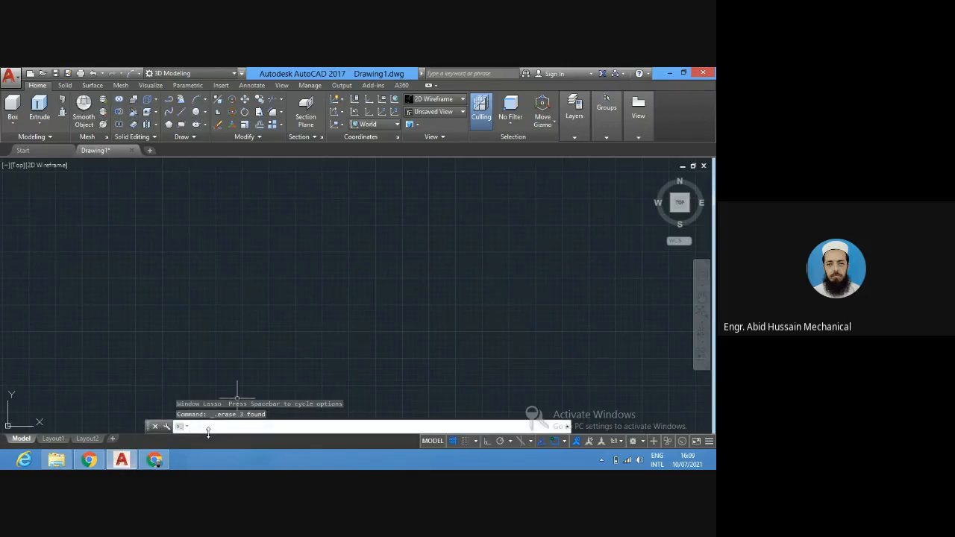
text(c)
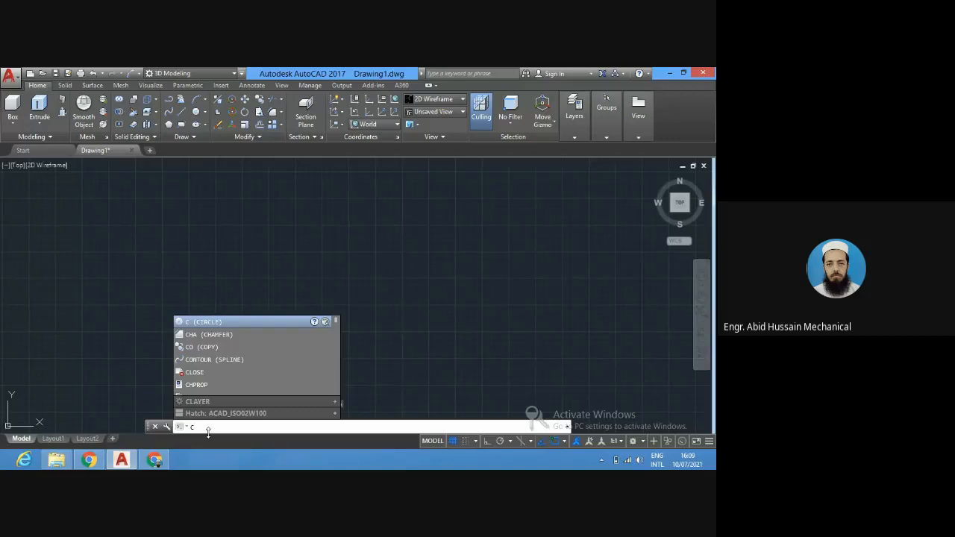
key(Return)
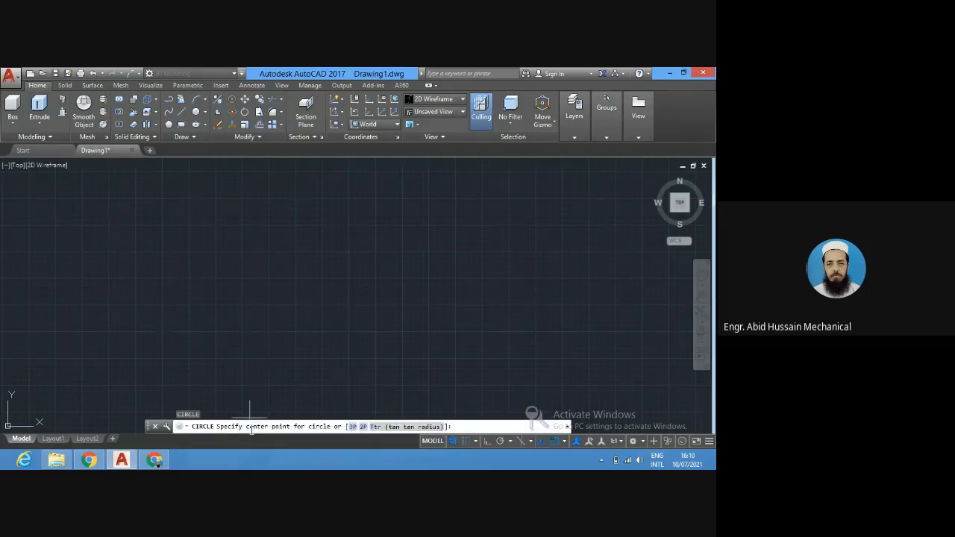
click(326, 267)
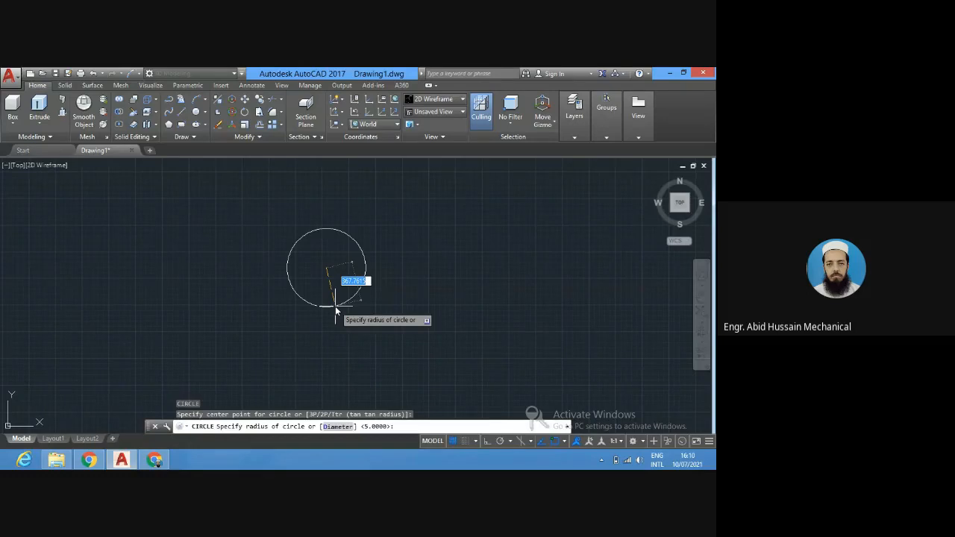
text(10)
key(Return)
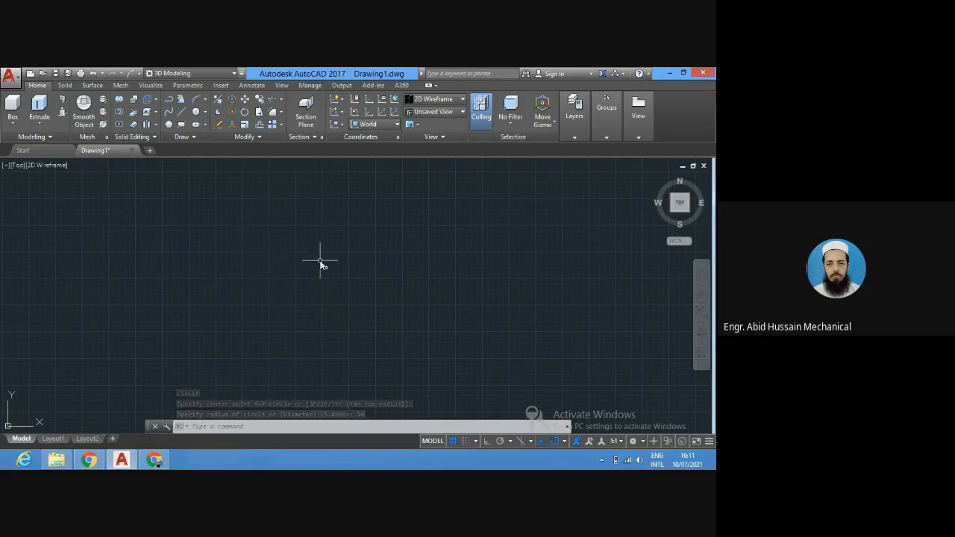
Examine the newly drawn circle at close range.
scroll(346, 280, up, 3)
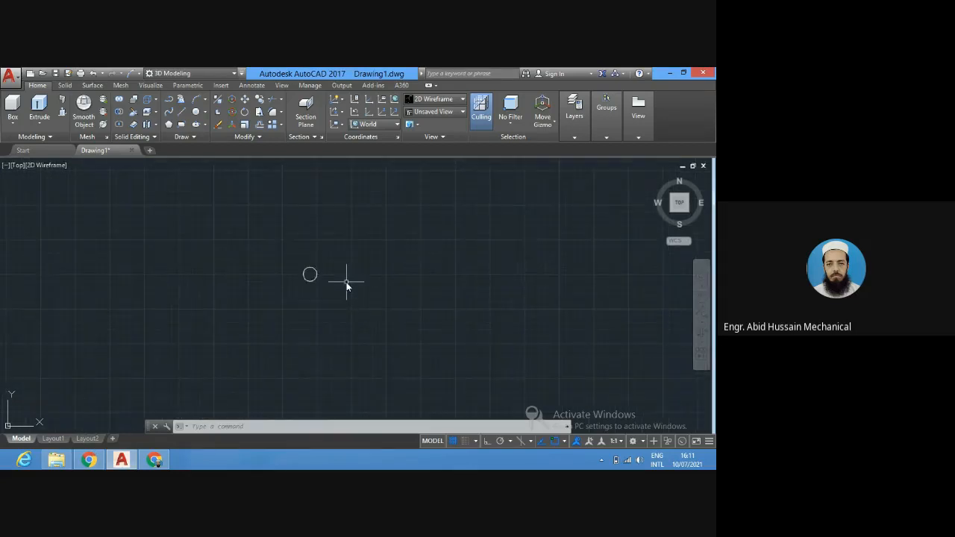
scroll(324, 281, up, 2)
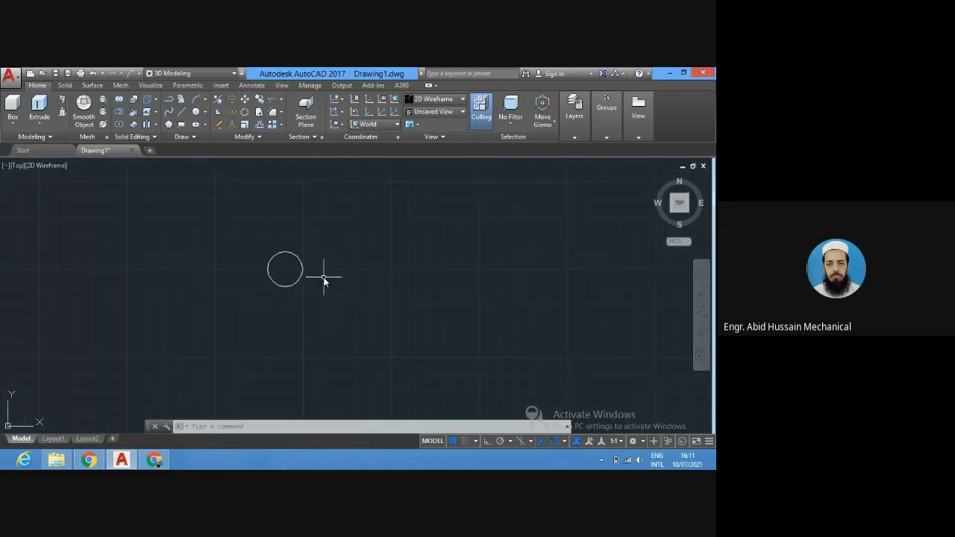
scroll(254, 267, up, 4)
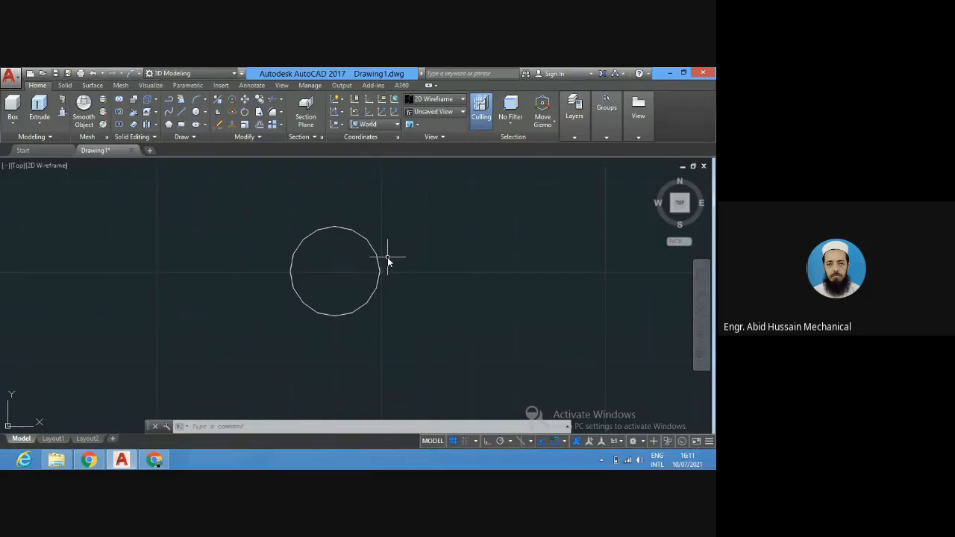
scroll(386, 256, down, 5)
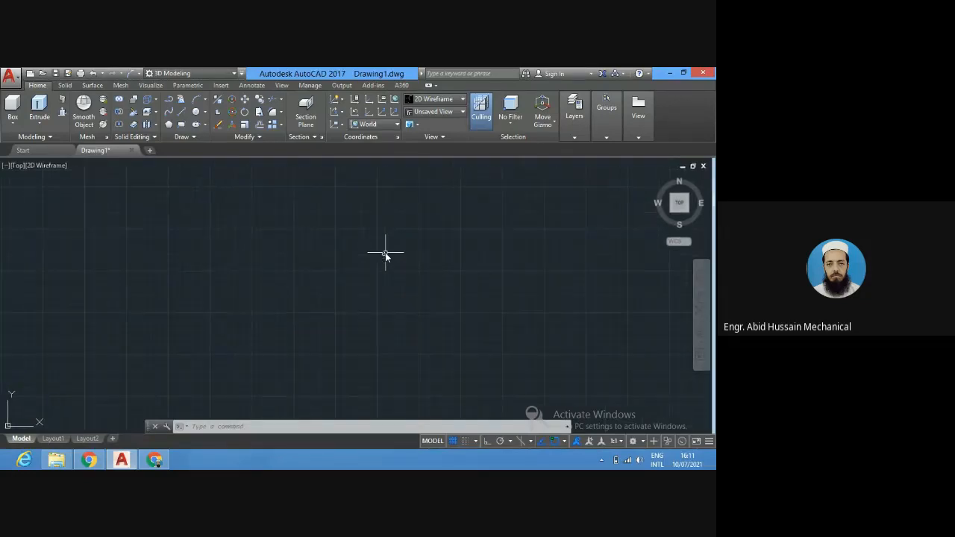
scroll(411, 248, up, 5)
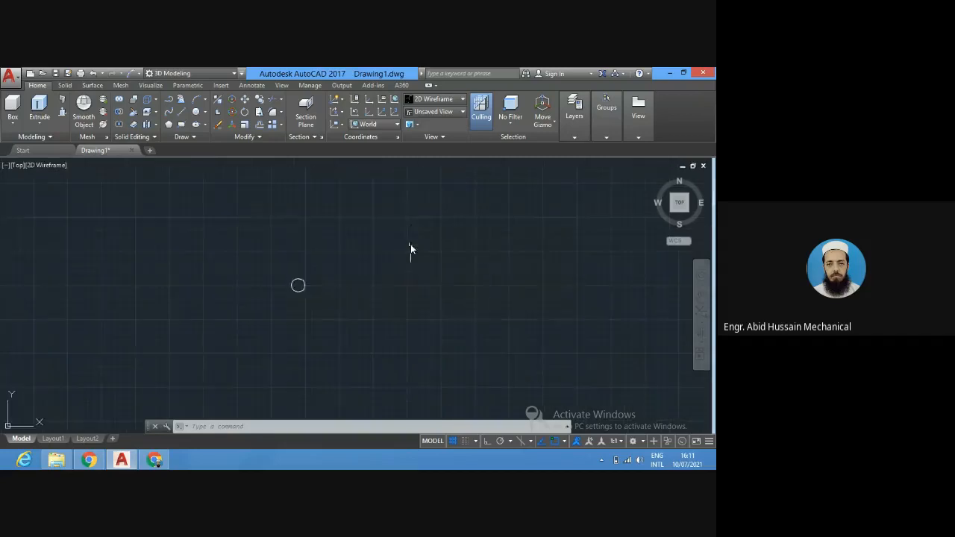
scroll(411, 249, up, 2)
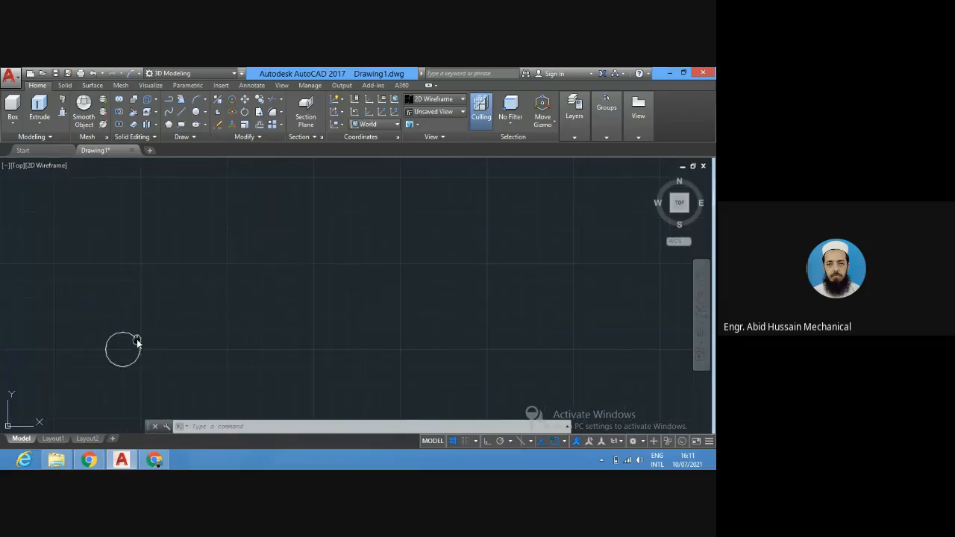
middle_drag(138, 344, 324, 292)
scroll(322, 297, up, 2)
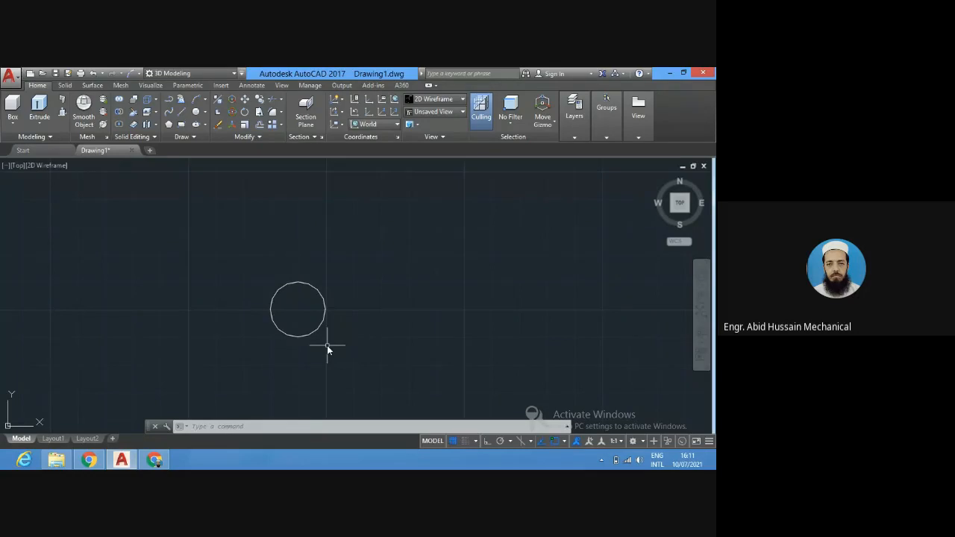
Draw a second circle above and to the right of the first, using the Diameter option with a value of 20.
text(c)
key(Return)
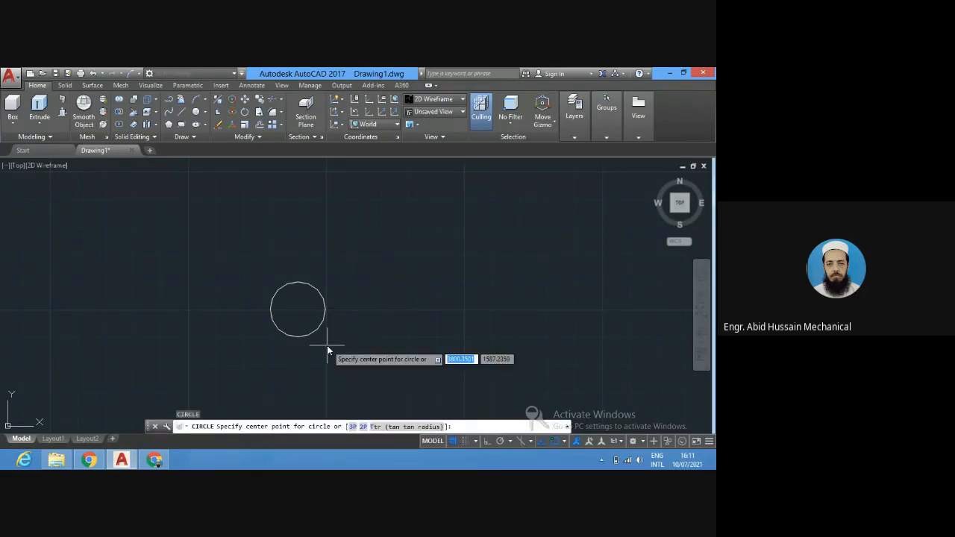
click(425, 271)
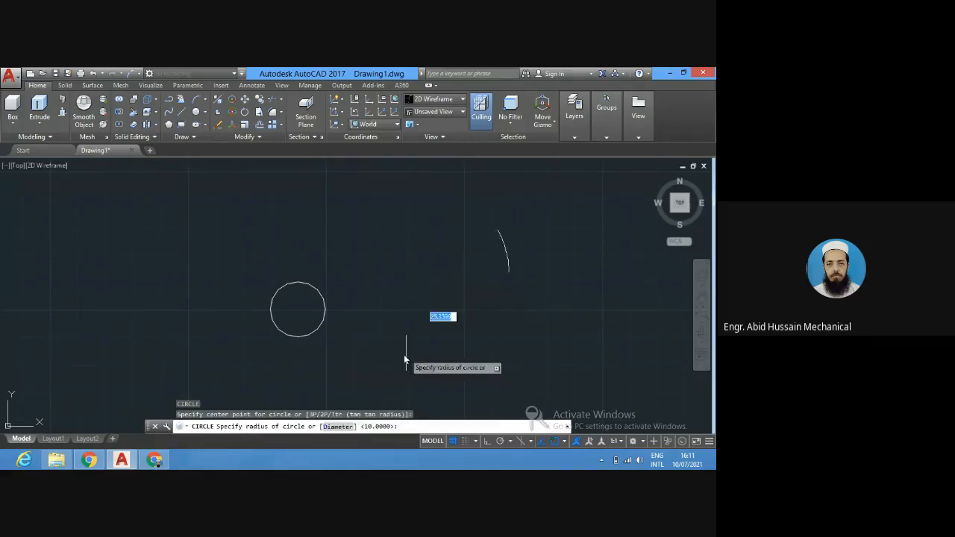
click(335, 427)
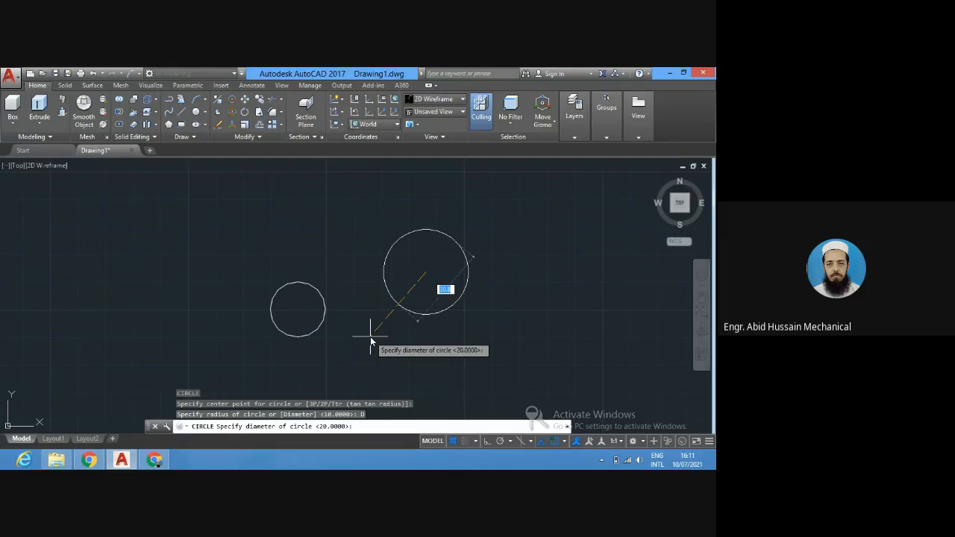
text(20)
key(Return)
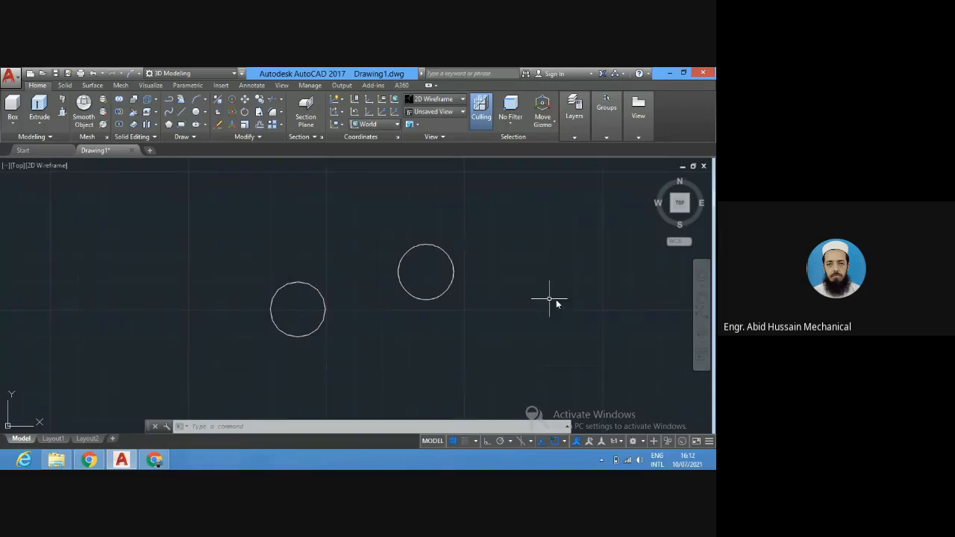
Erase both circles, beginning with the one defined by its diameter.
click(407, 296)
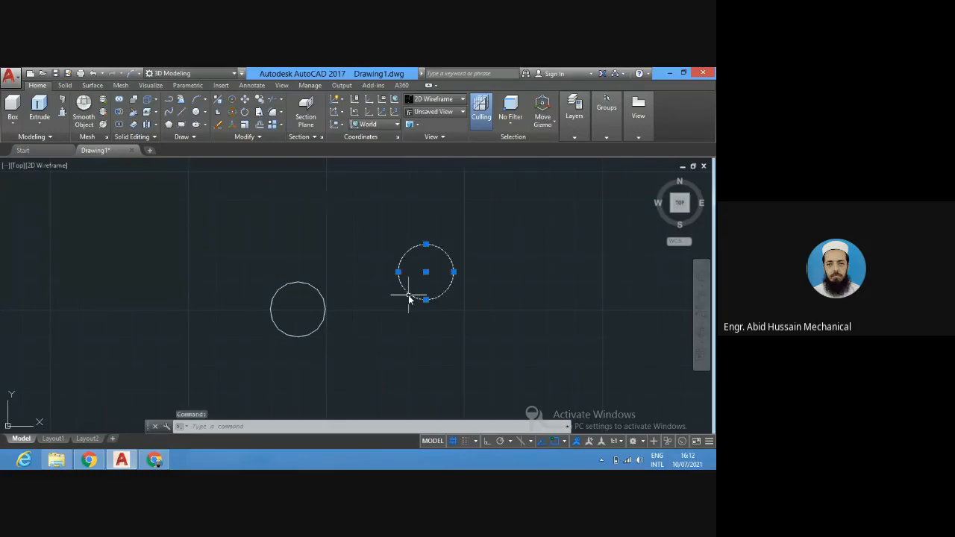
key(Delete)
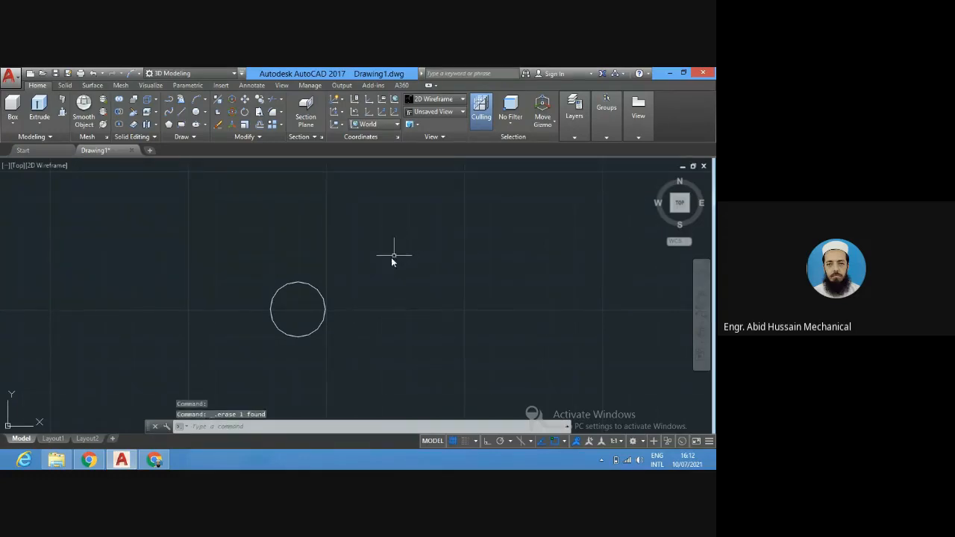
click(270, 321)
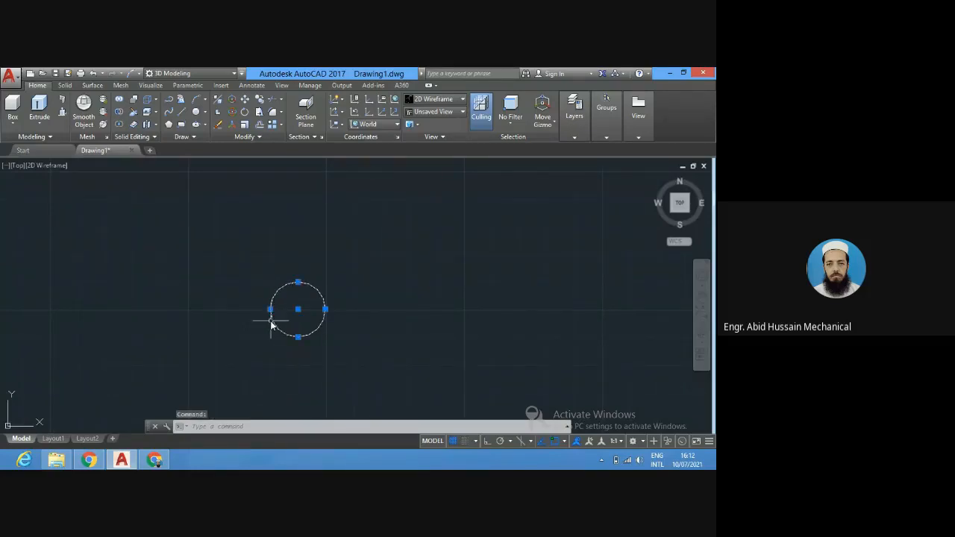
key(Delete)
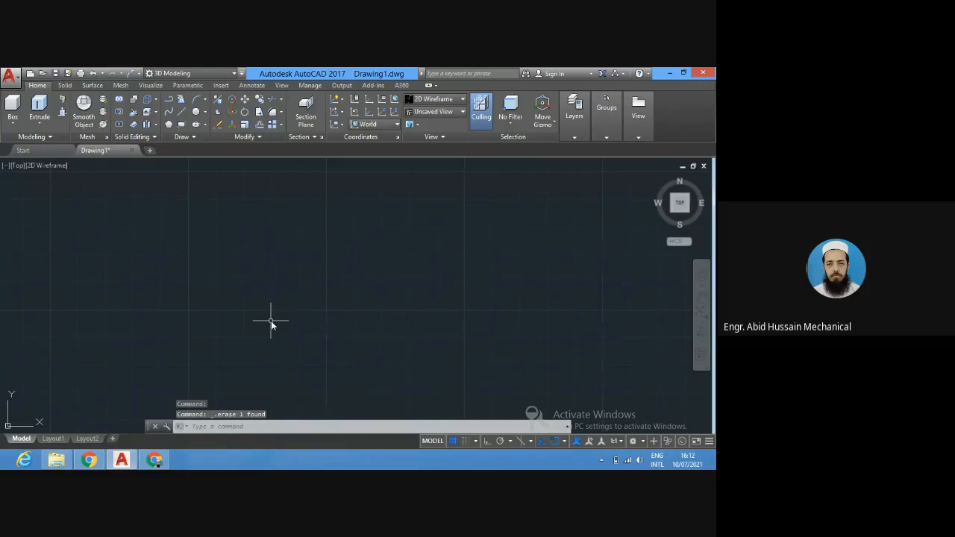
Draw a three-point arc bulging upward near the middle of the drawing area, roughly a semicircle.
click(200, 428)
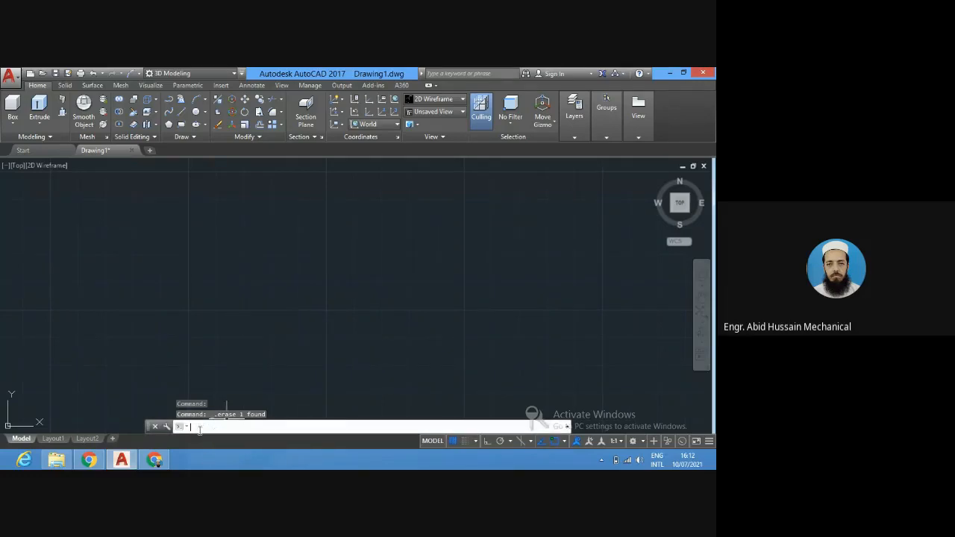
text(A)
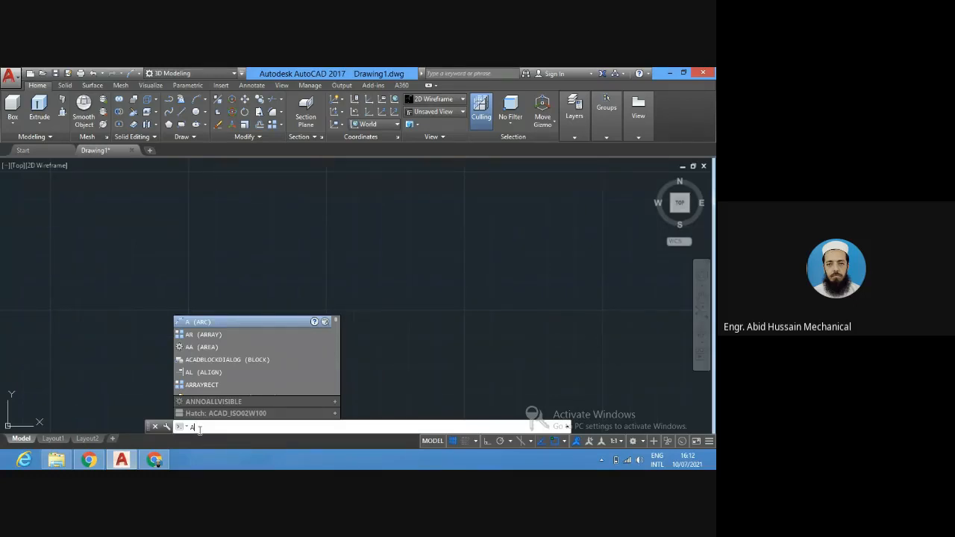
key(Return)
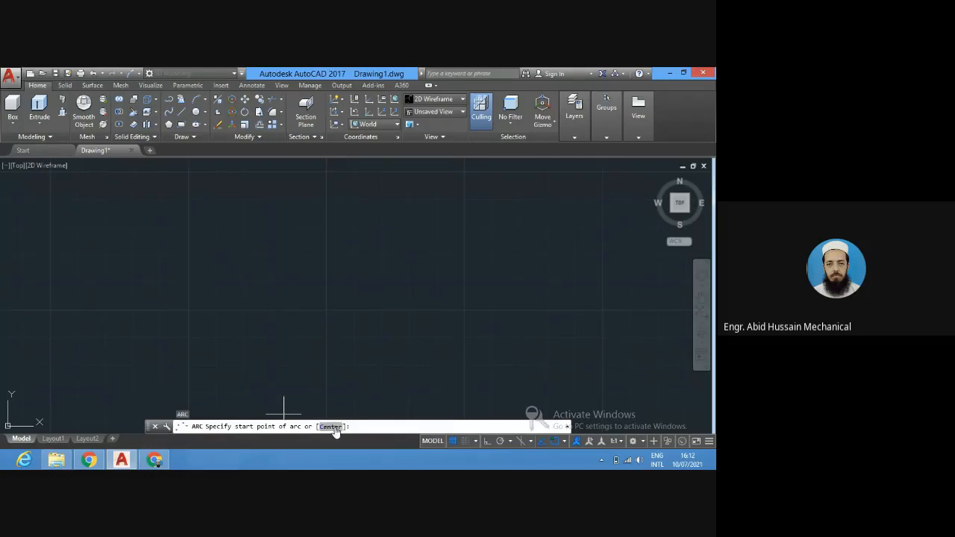
click(245, 304)
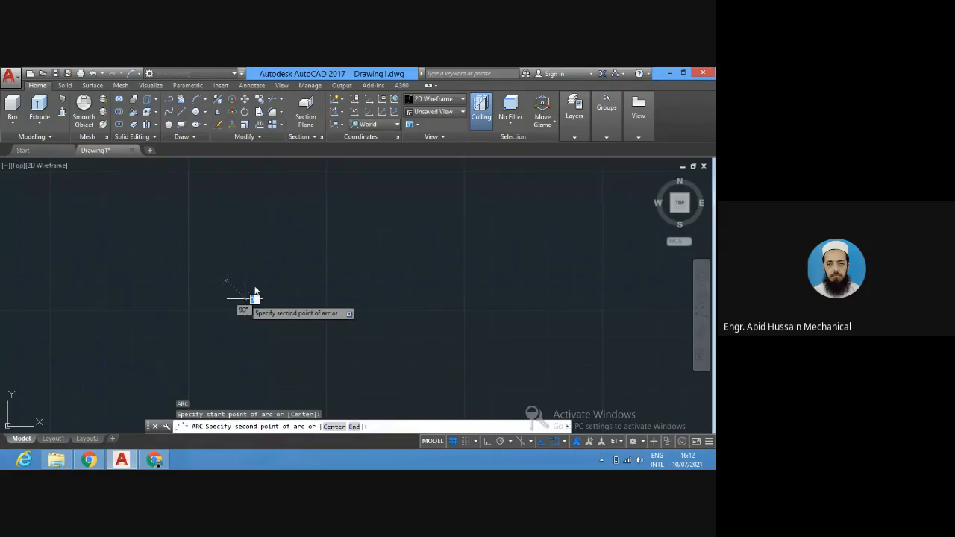
click(318, 233)
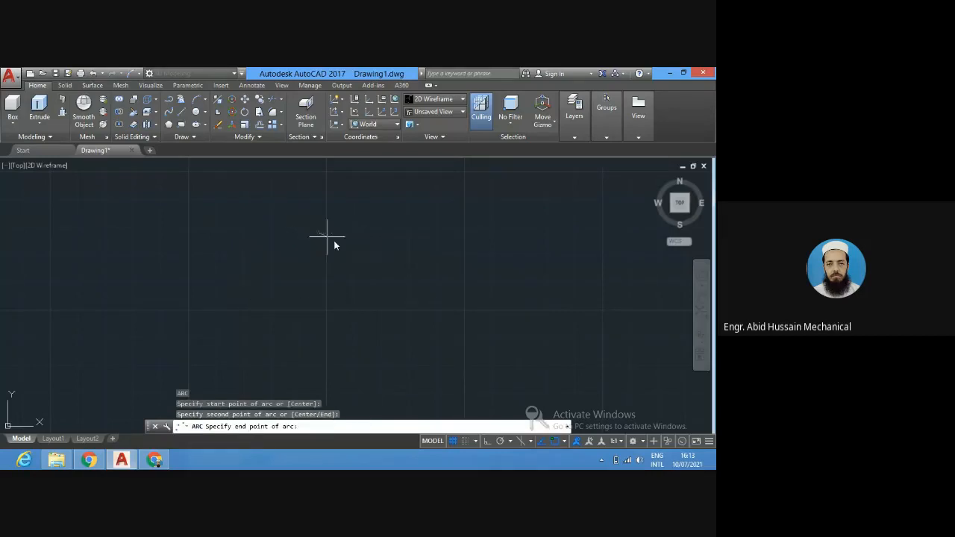
click(372, 305)
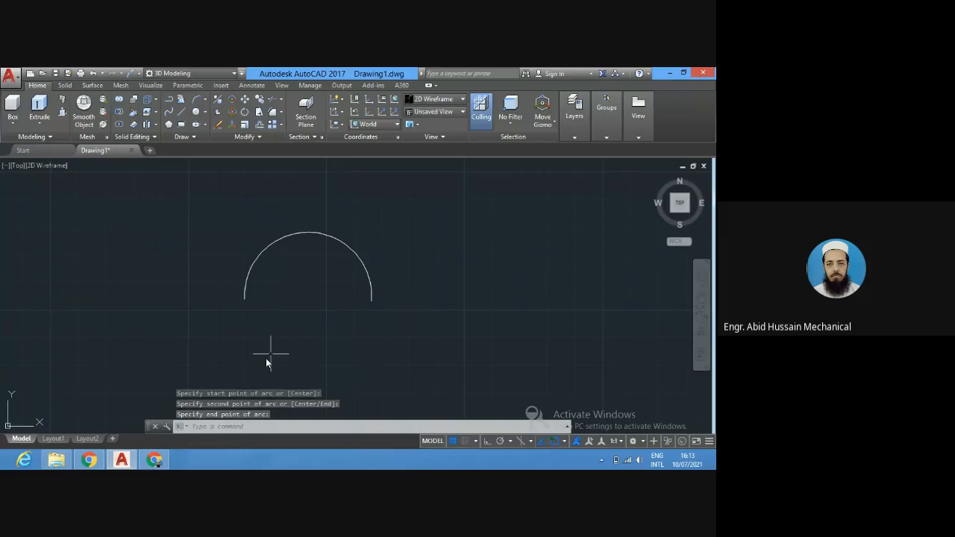
Draw a larger, roughly semicircular arc to the right of the first with the Center option, switching its direction so it bulges upward.
click(240, 427)
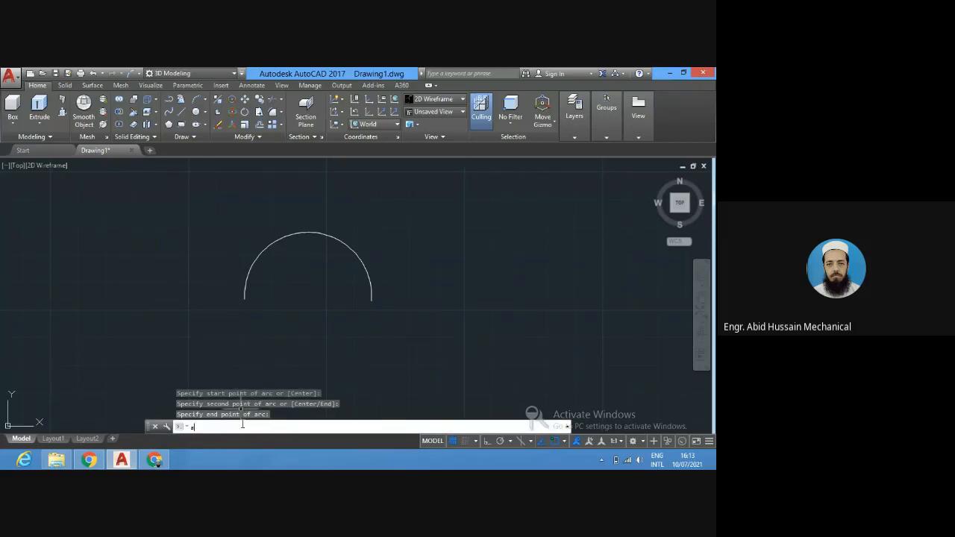
text(a)
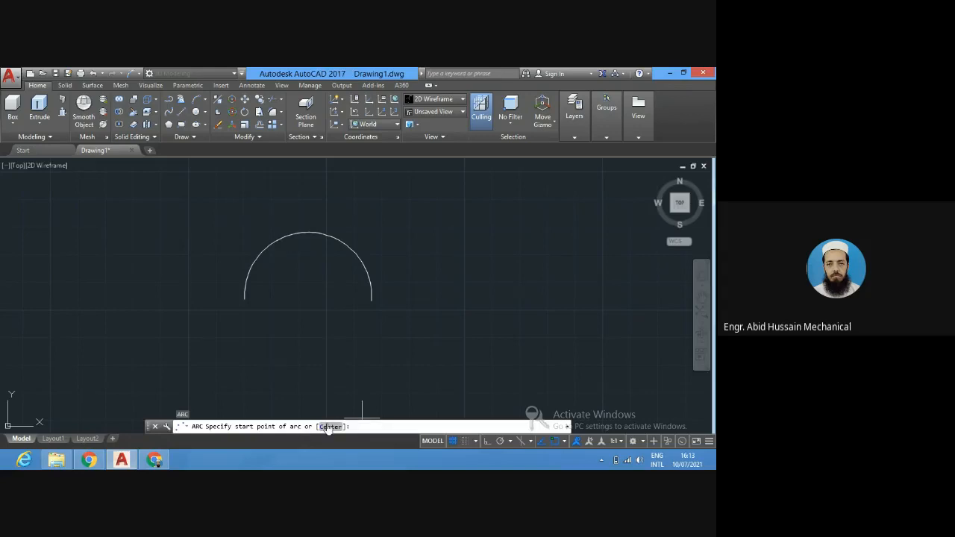
click(329, 427)
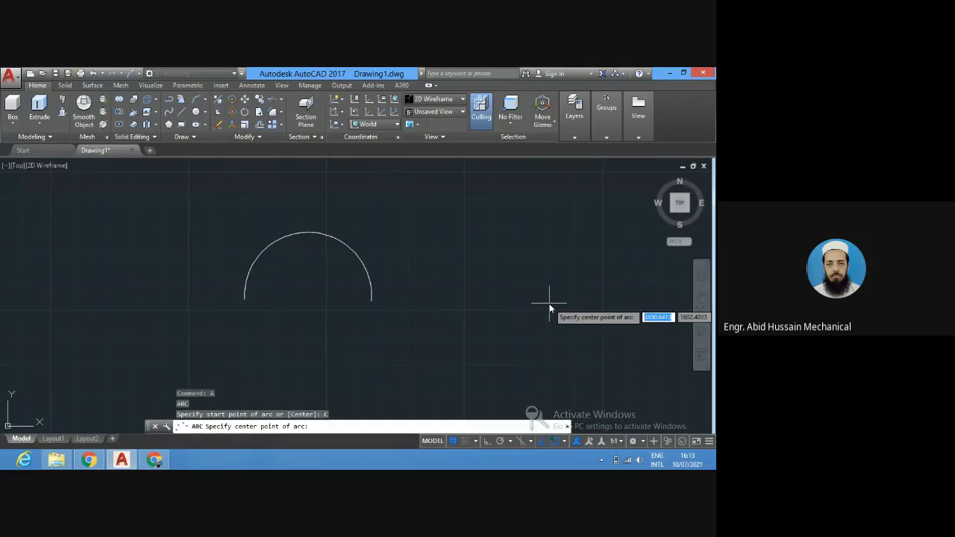
click(483, 297)
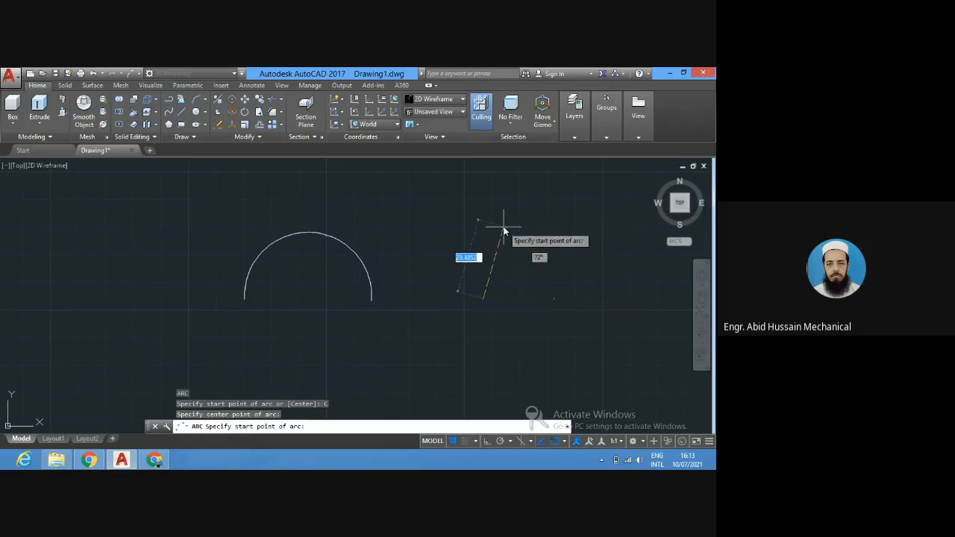
click(396, 300)
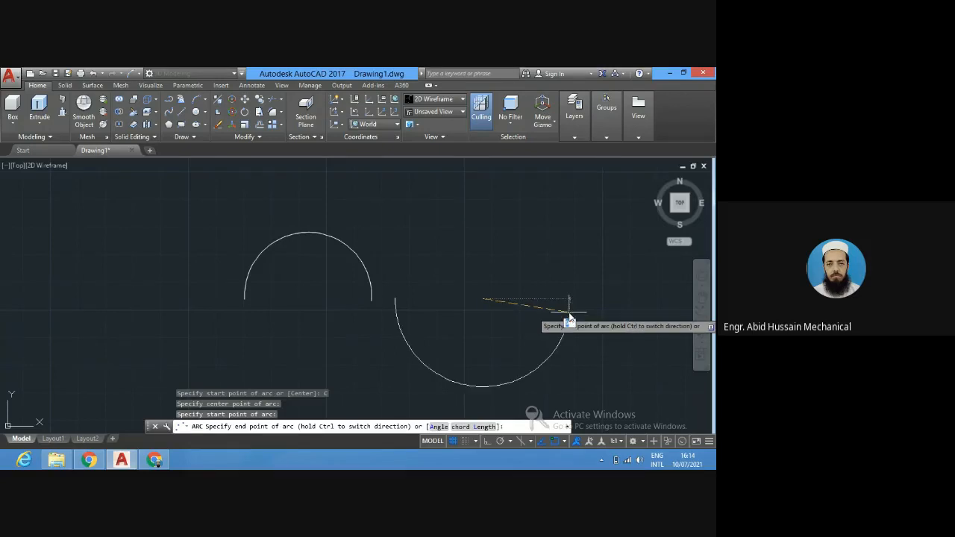
key(ctrl)
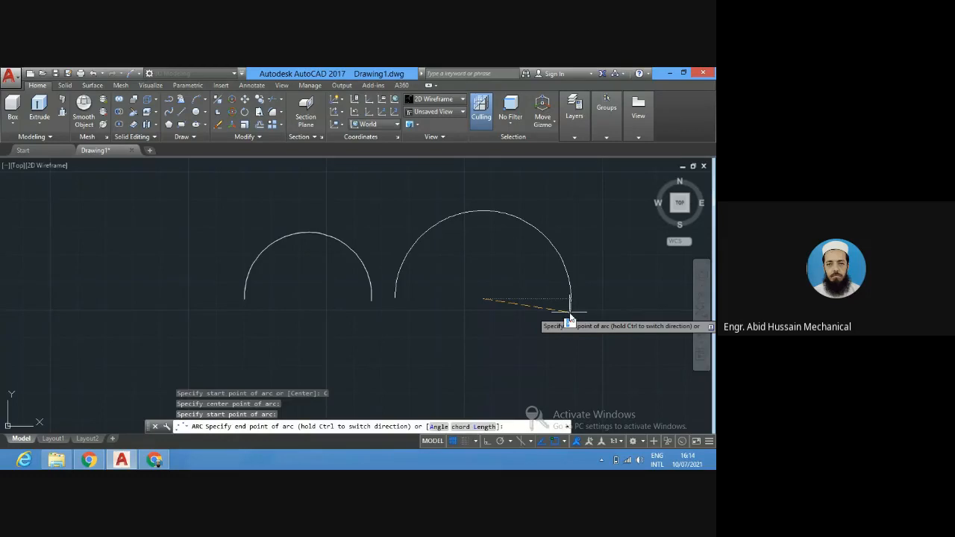
key(ctrl)
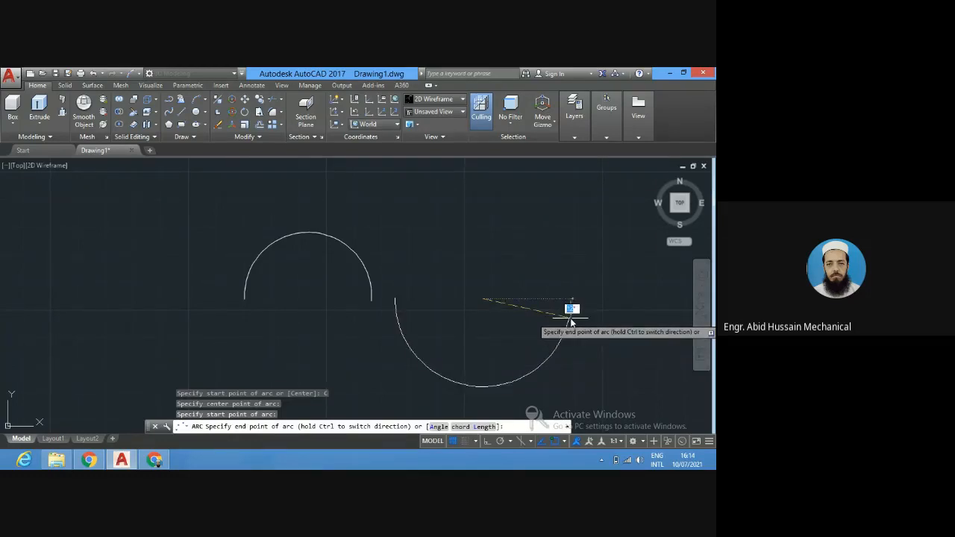
key(ctrl)
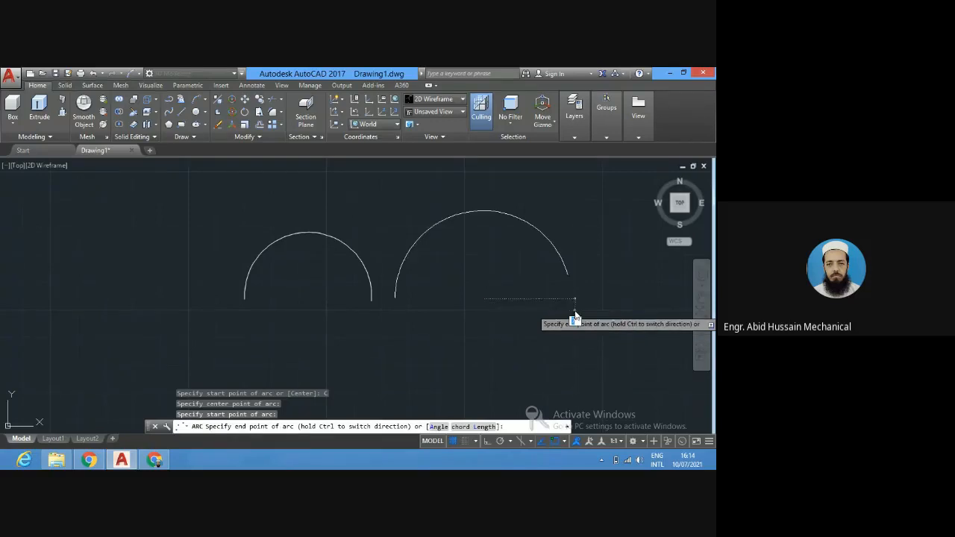
click(573, 309)
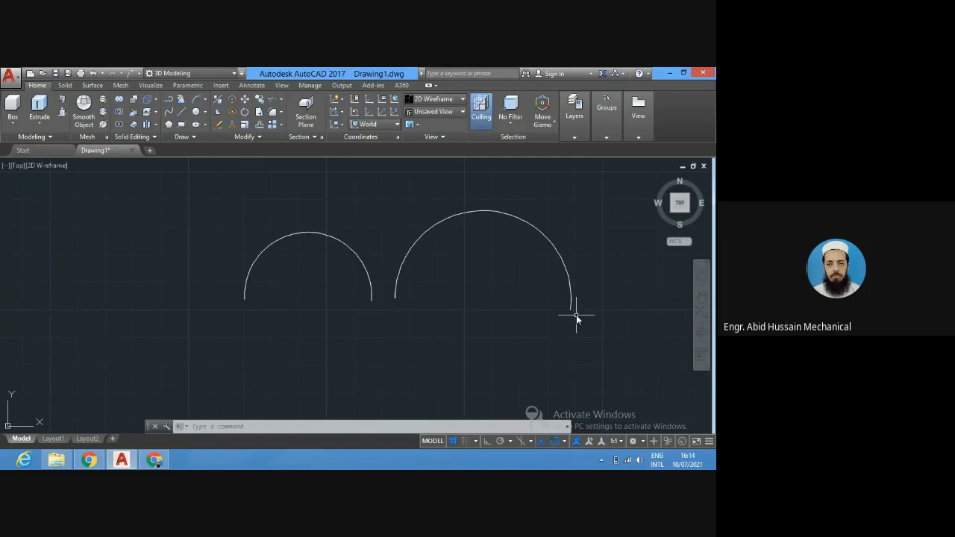
Erase both arcs, beginning with the smaller three-point arc.
click(347, 246)
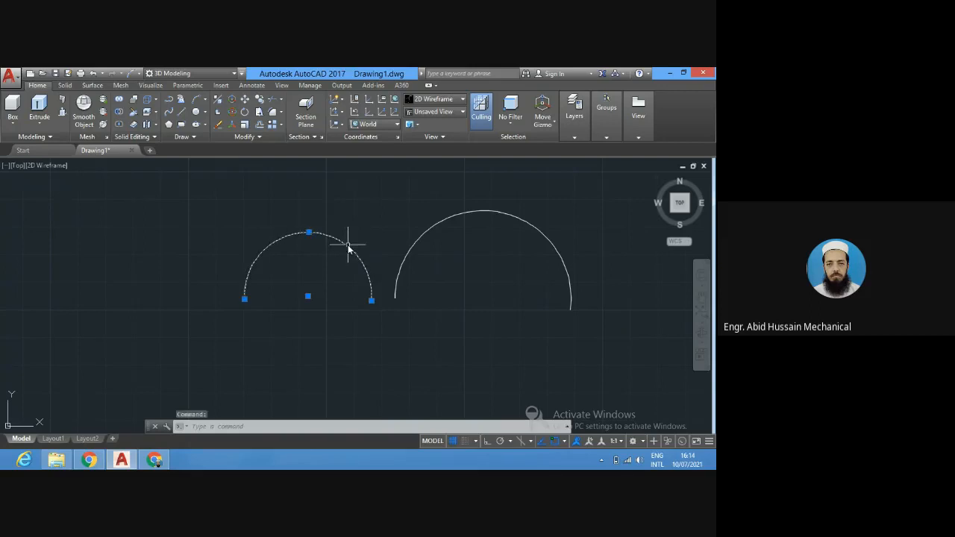
key(Delete)
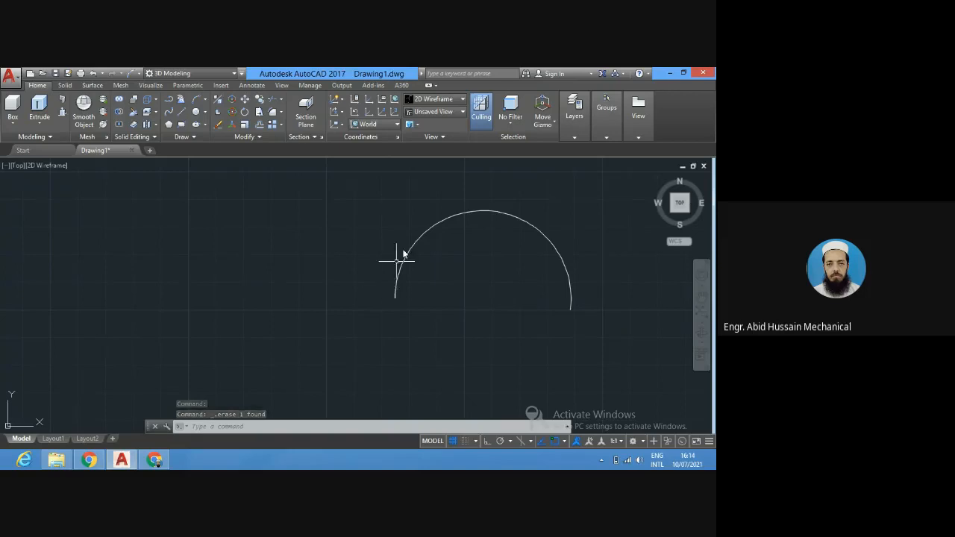
click(418, 239)
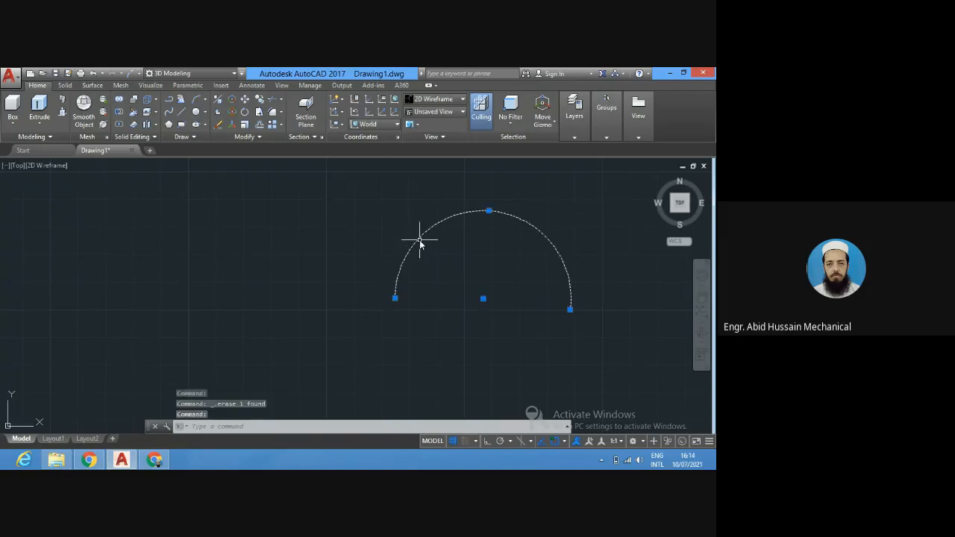
key(Delete)
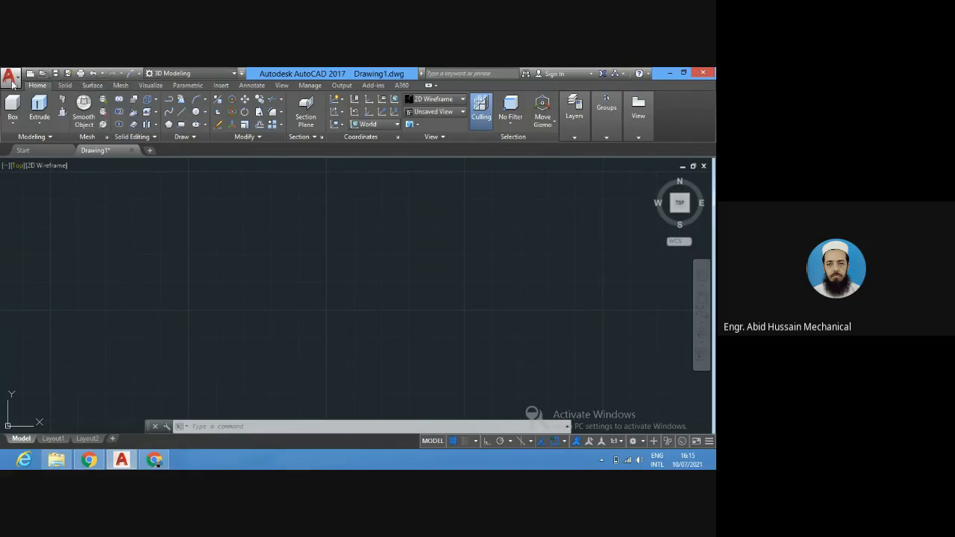
click(10, 77)
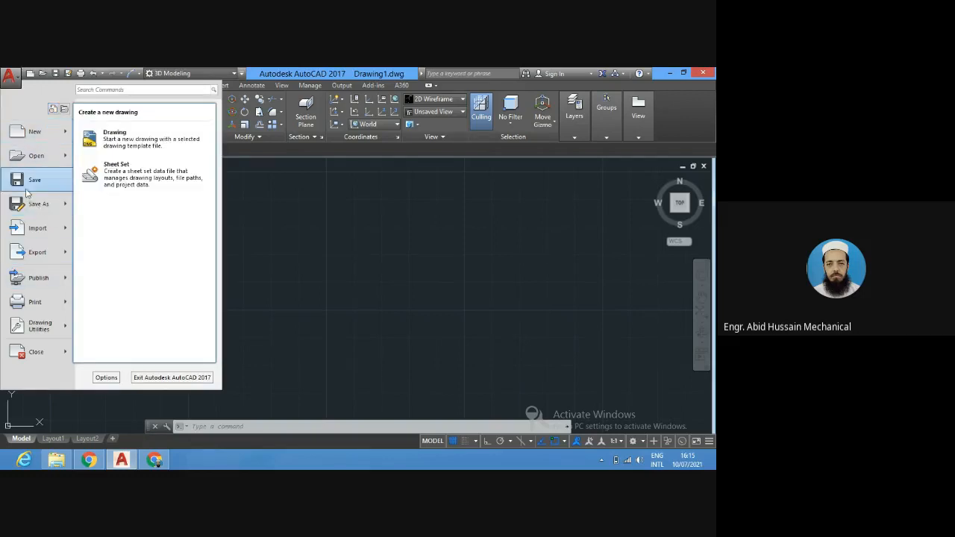
mouse_move(39, 167)
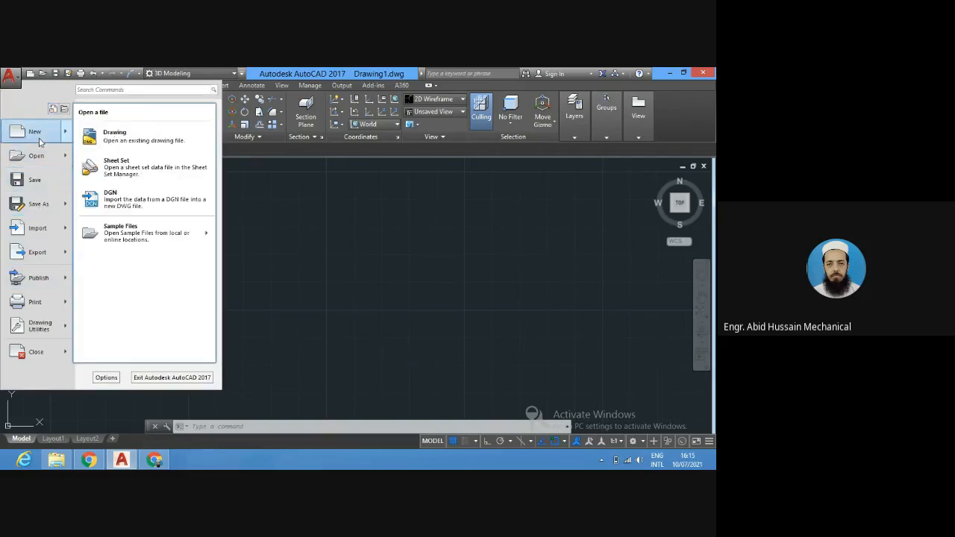
mouse_move(43, 137)
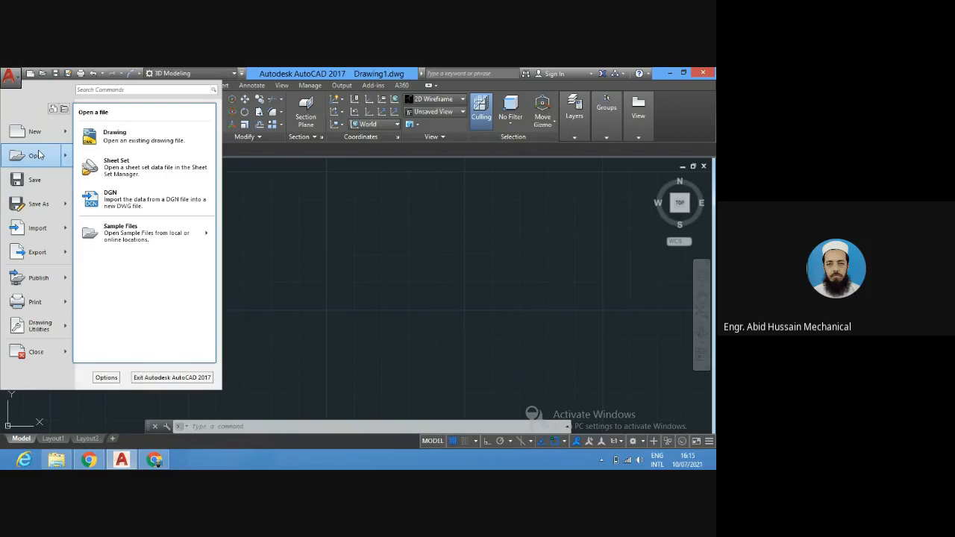
click(138, 177)
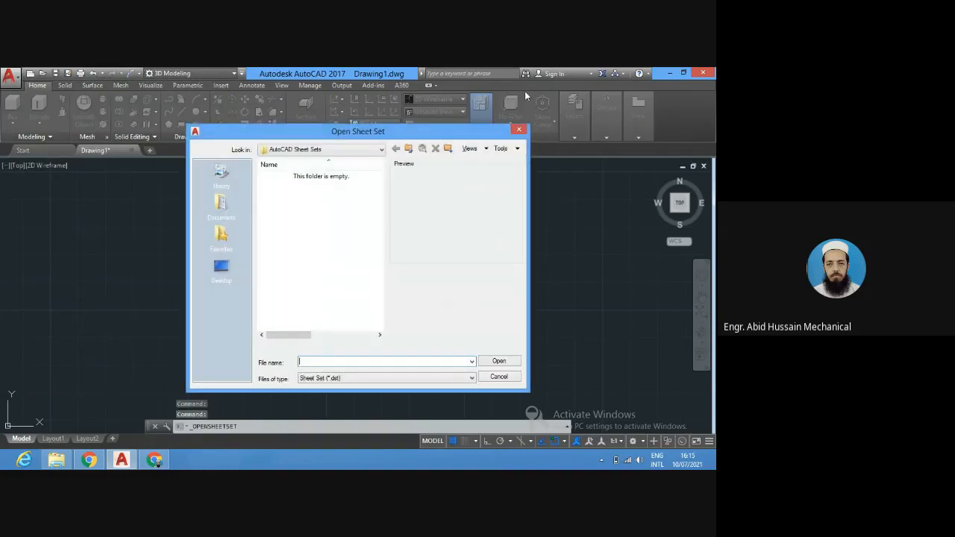
click(518, 130)
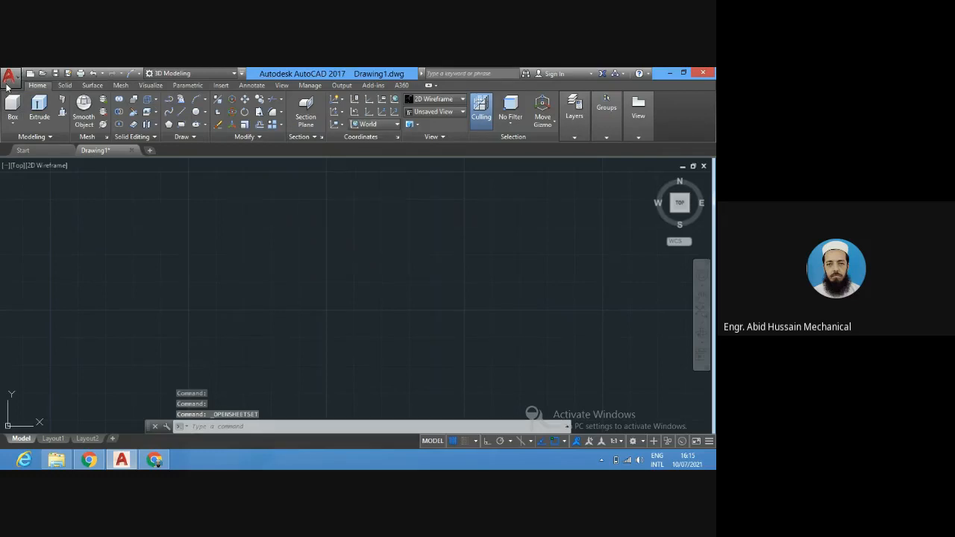
Open the existing drawing "ist drawing" from My Documents to view its 3D part, and close that file again.
click(8, 78)
mouse_move(68, 156)
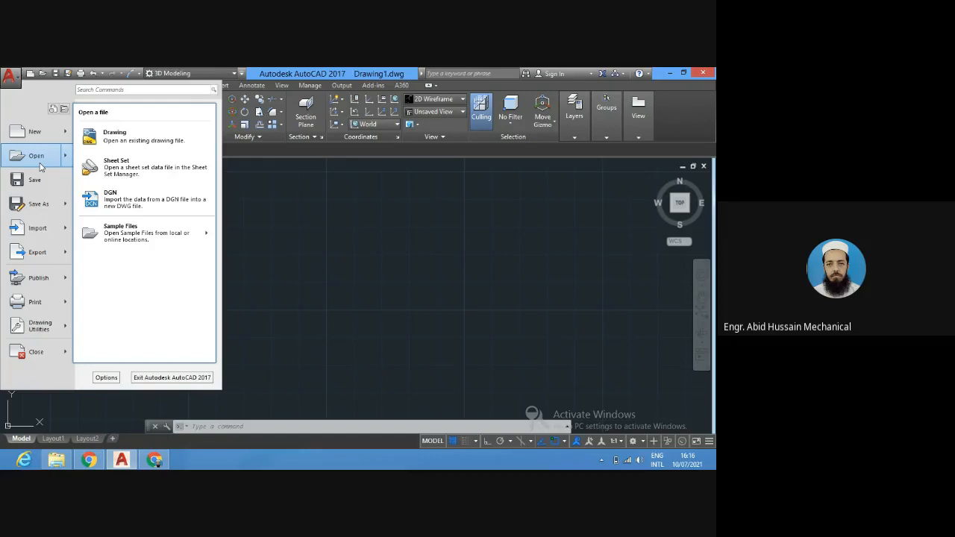
click(95, 139)
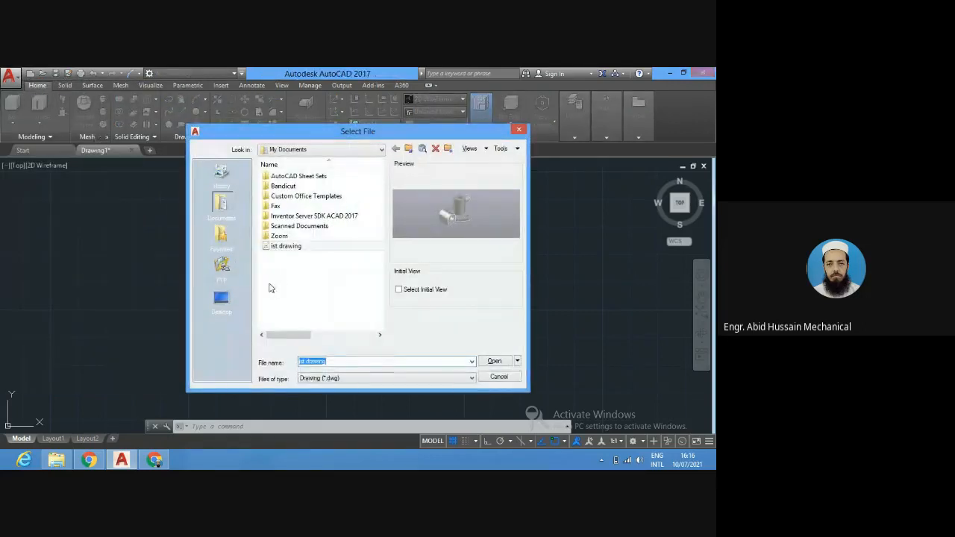
double_click(290, 247)
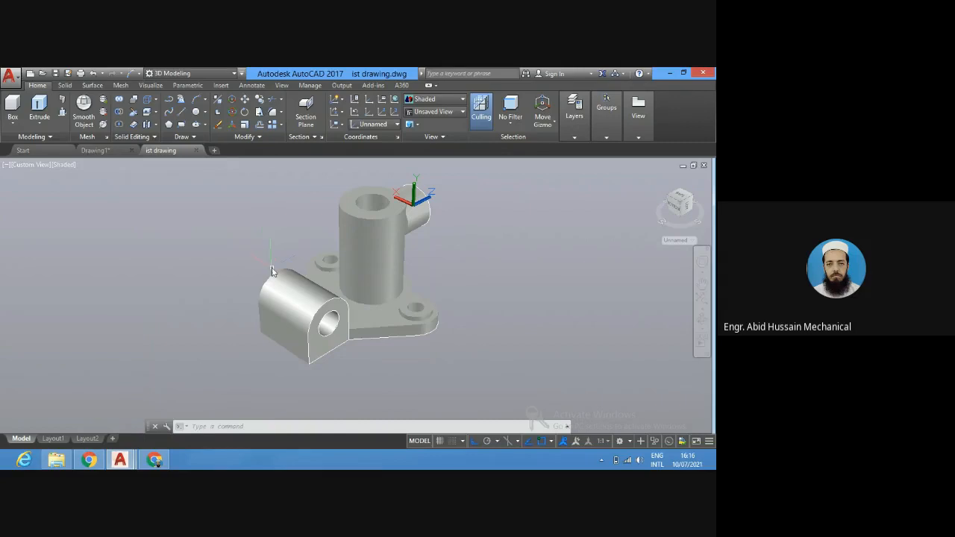
click(15, 77)
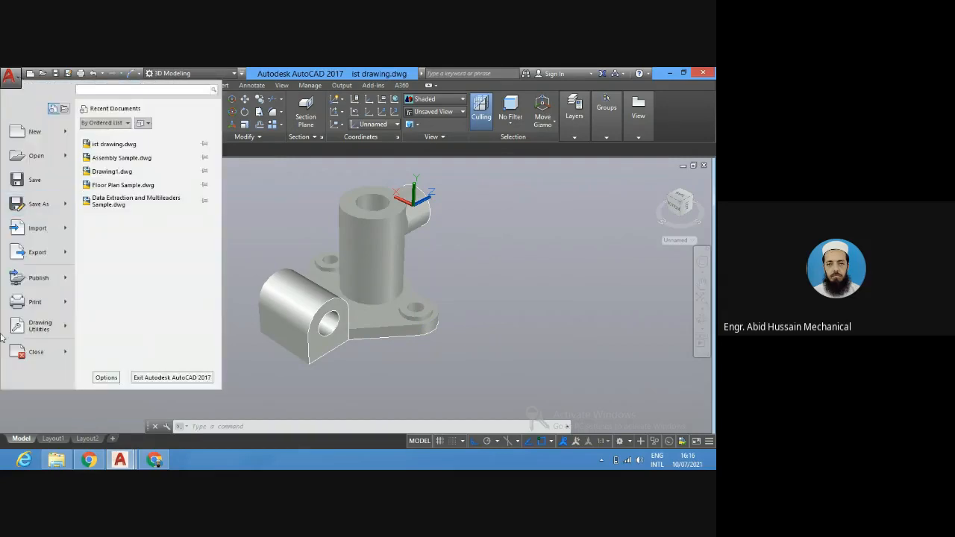
click(27, 353)
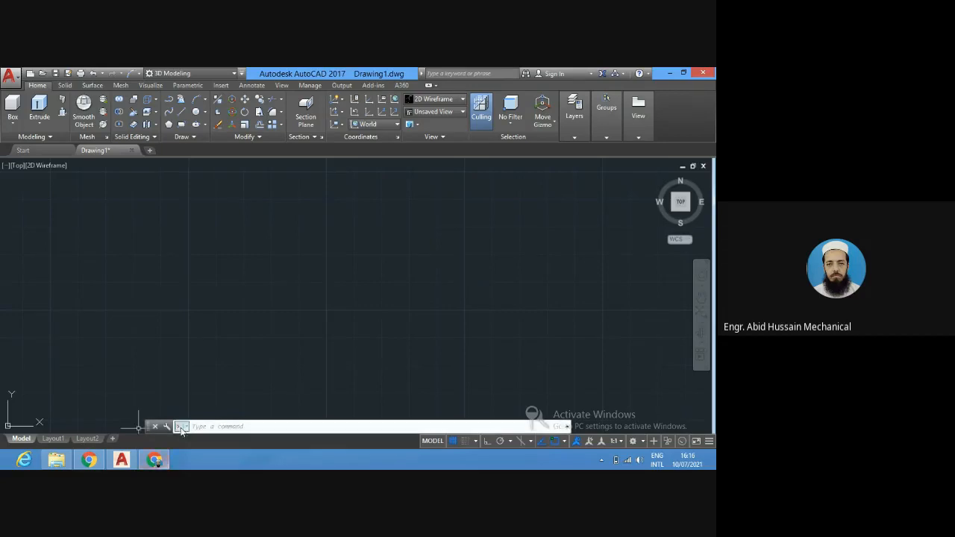
Open the drawing units settings with the UNITS command.
click(210, 425)
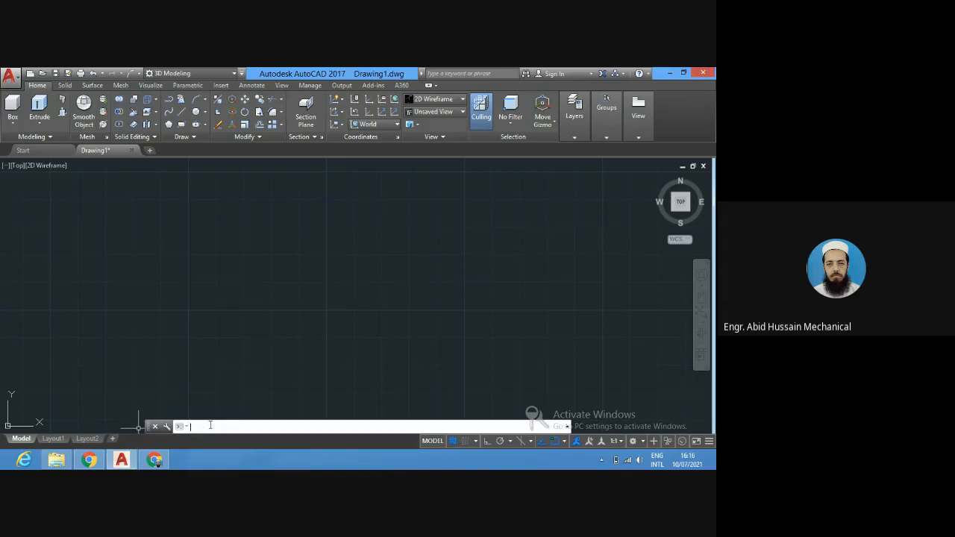
text(UN)
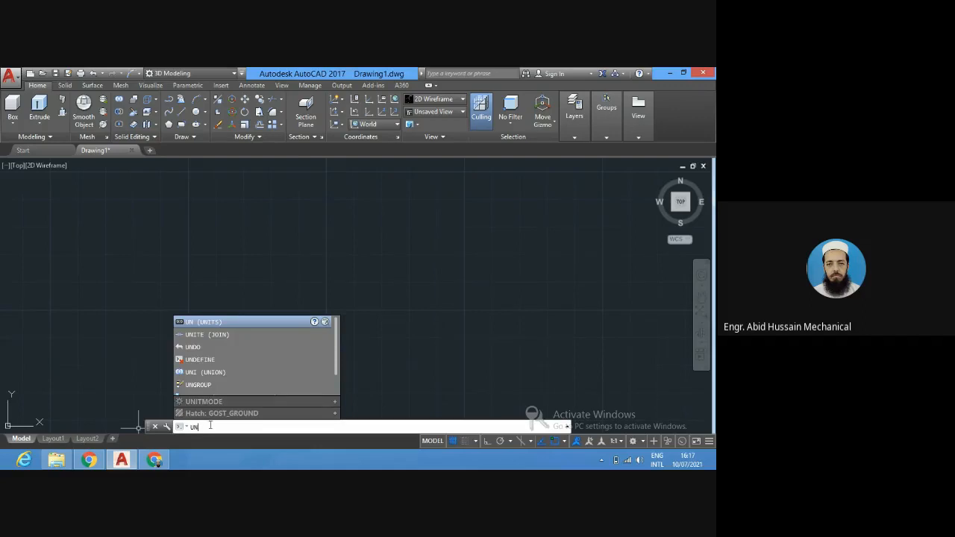
key(Return)
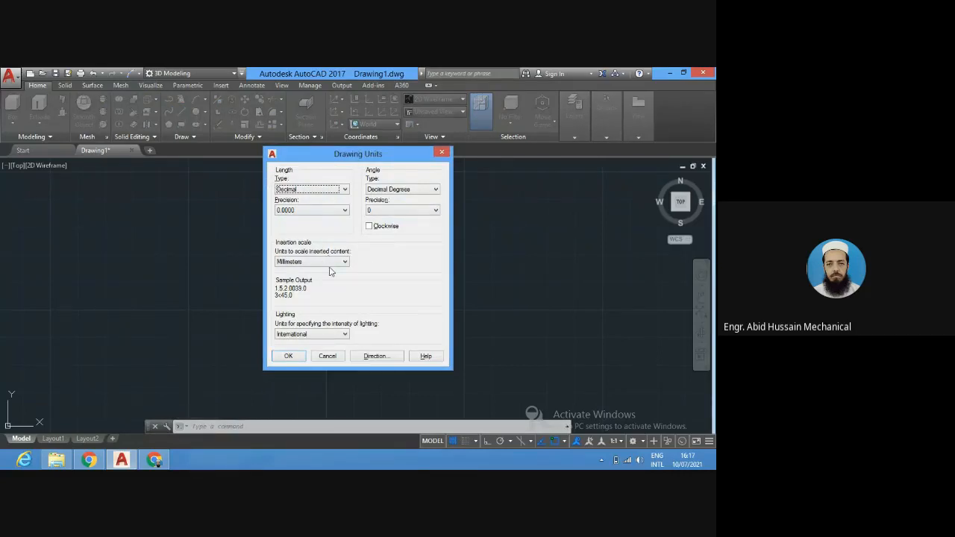
Try the Architectural, Engineering, Fractional and Scientific length types one after another to compare their precision formats and sample output.
click(345, 189)
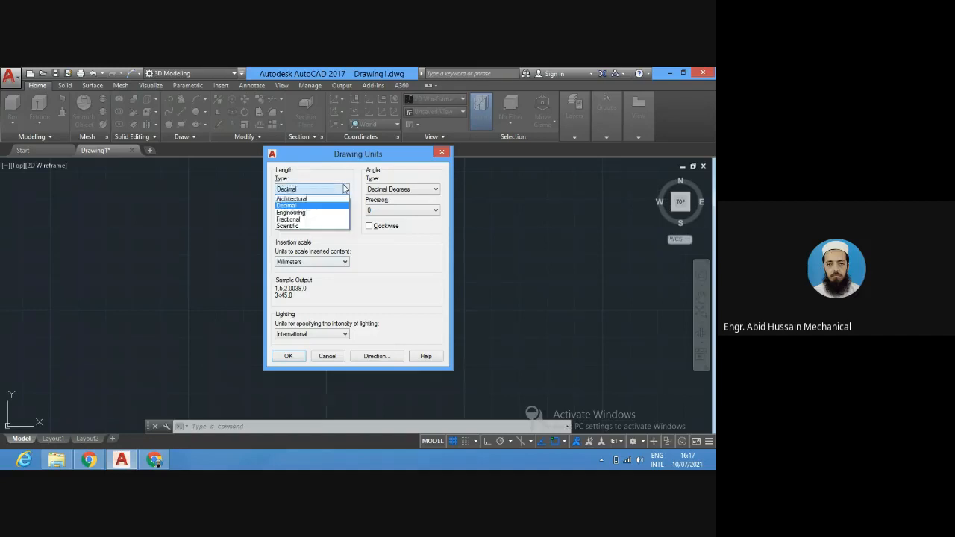
click(314, 199)
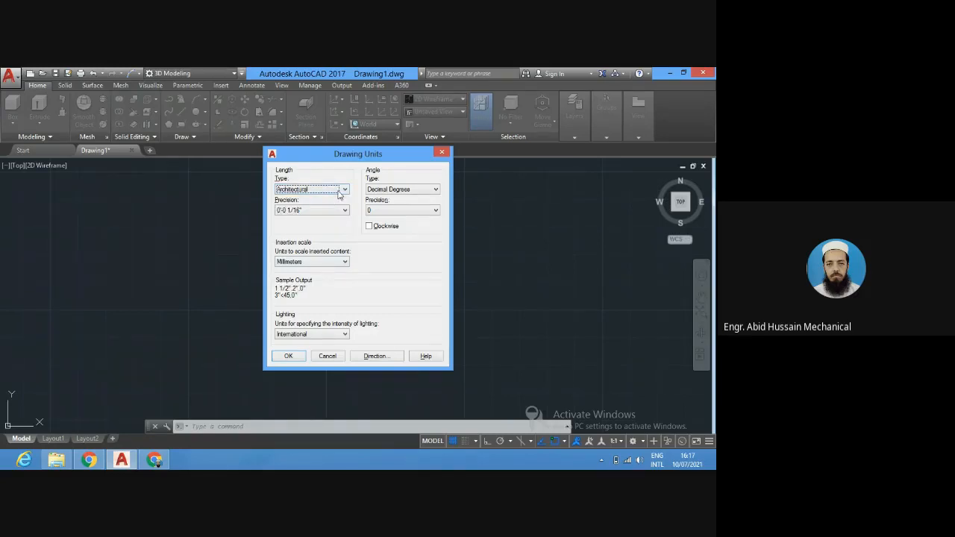
click(344, 190)
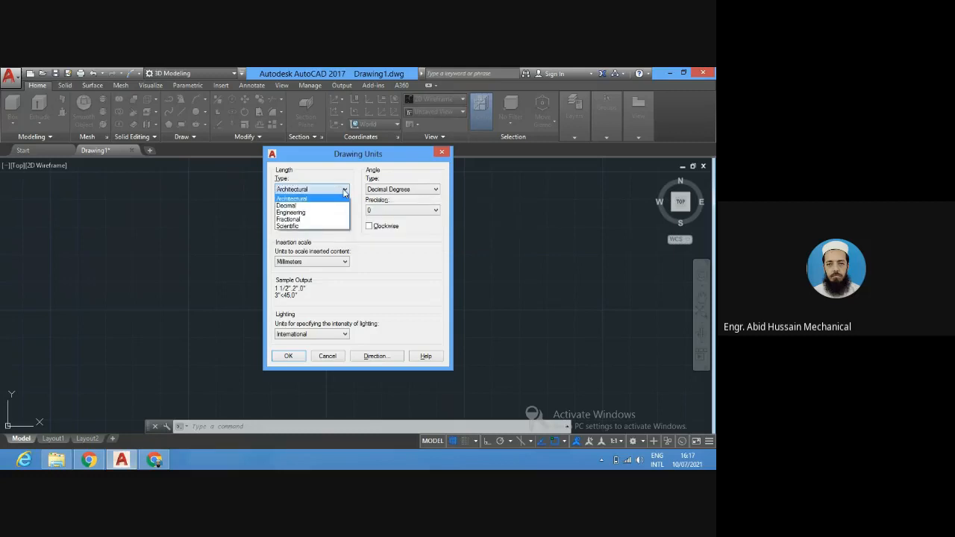
click(317, 213)
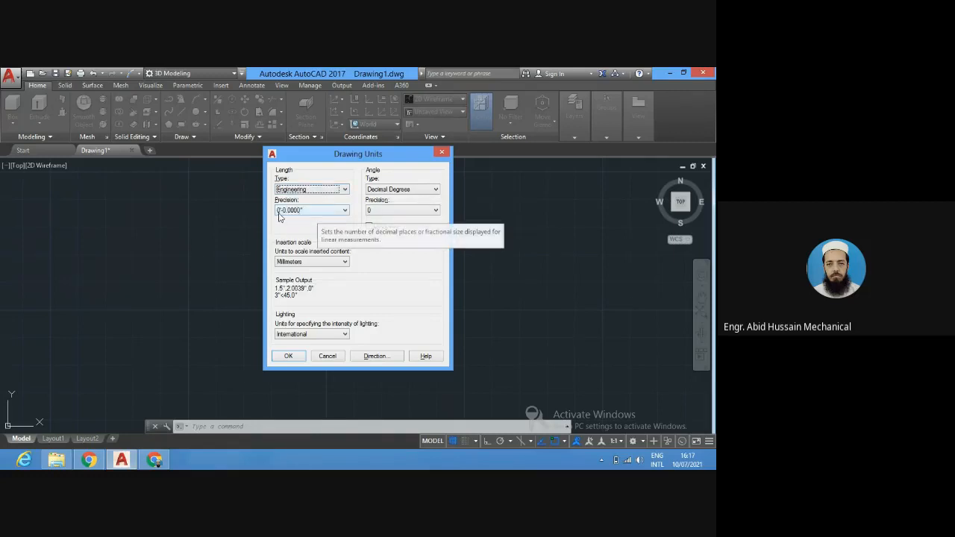
click(345, 189)
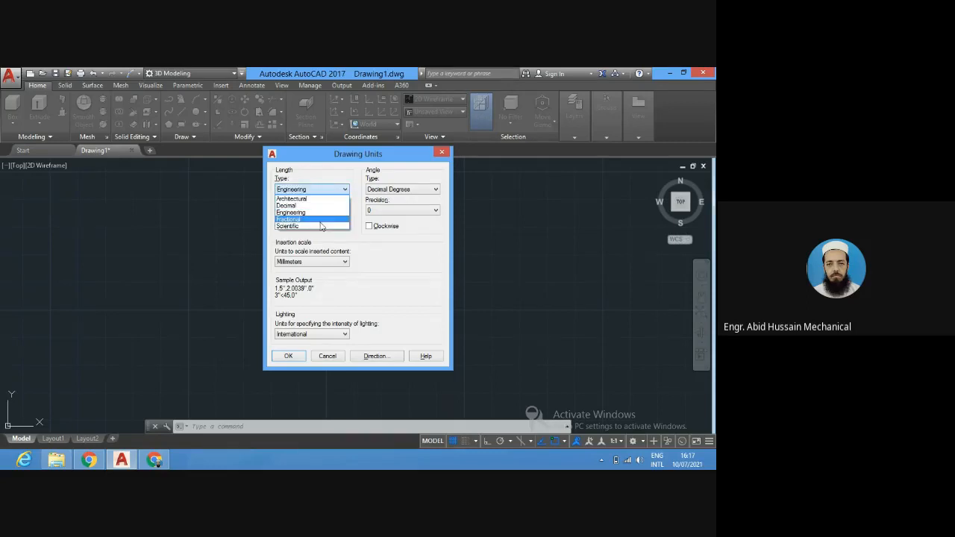
click(320, 220)
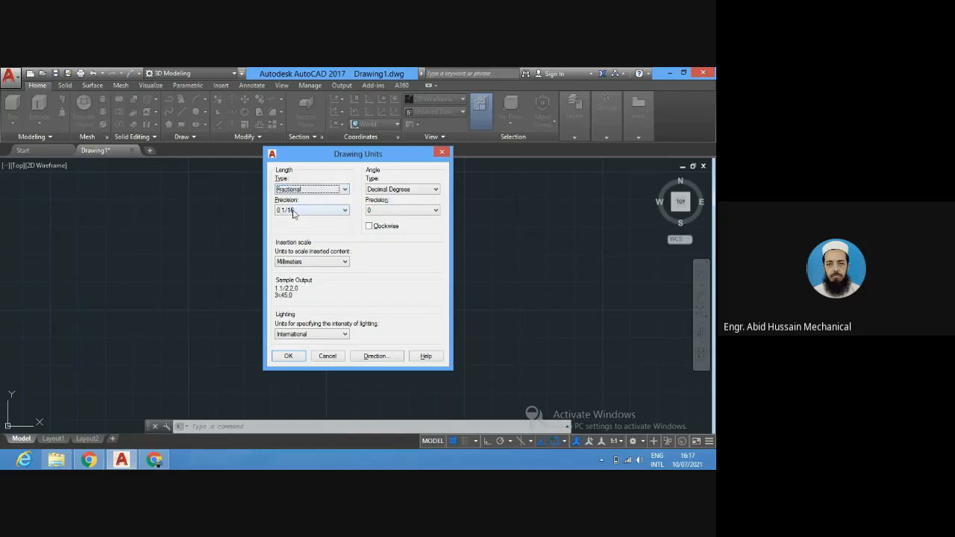
click(344, 189)
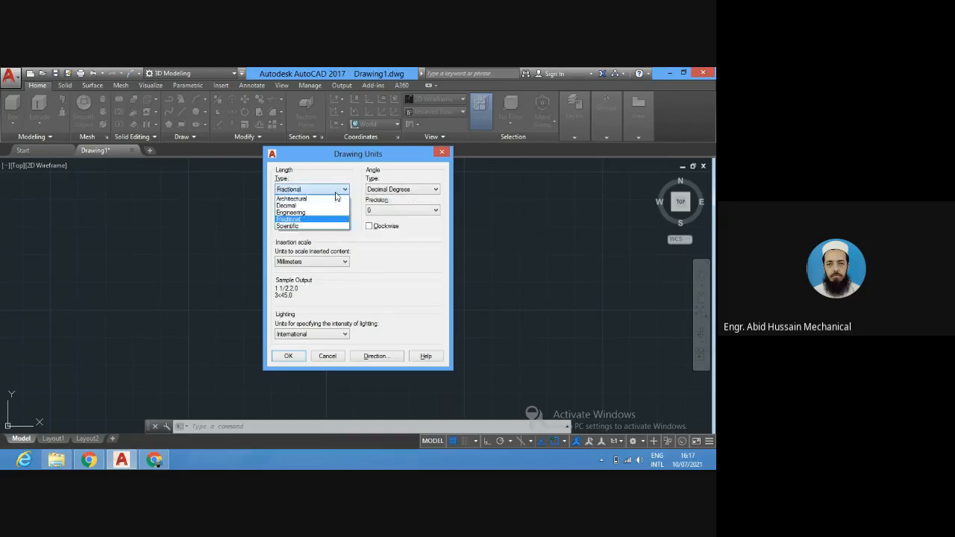
click(301, 227)
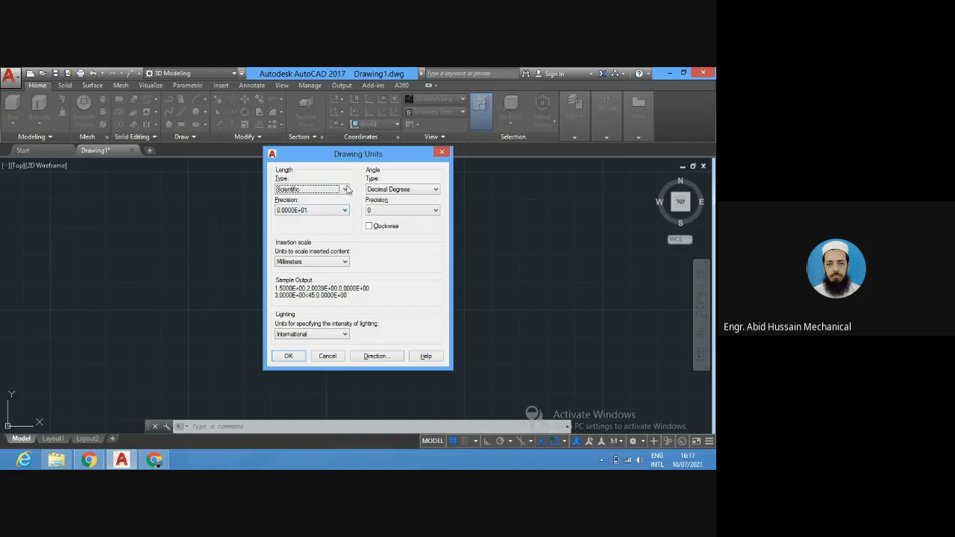
Set the length type to Decimal and the insertion scale to Millimeters, and apply the drawing units.
click(345, 188)
click(323, 205)
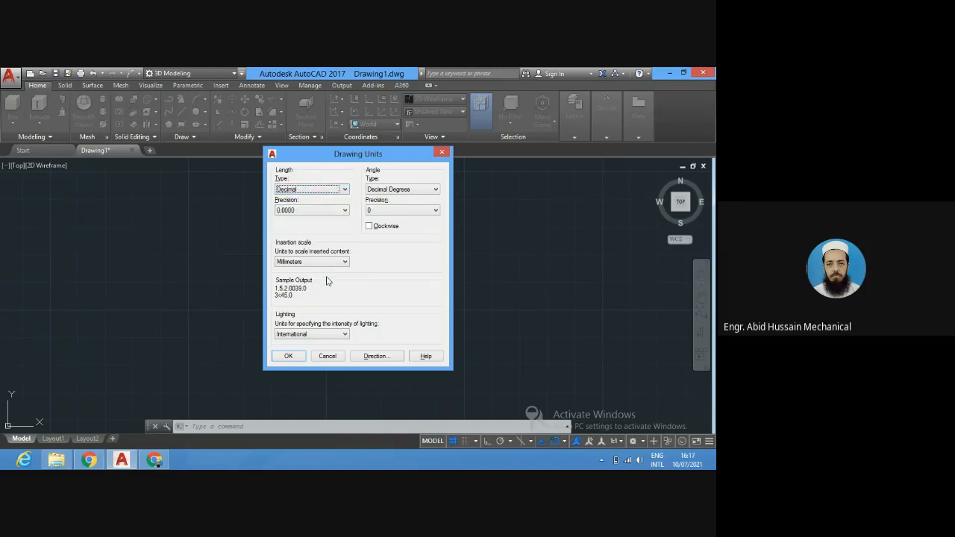
click(345, 262)
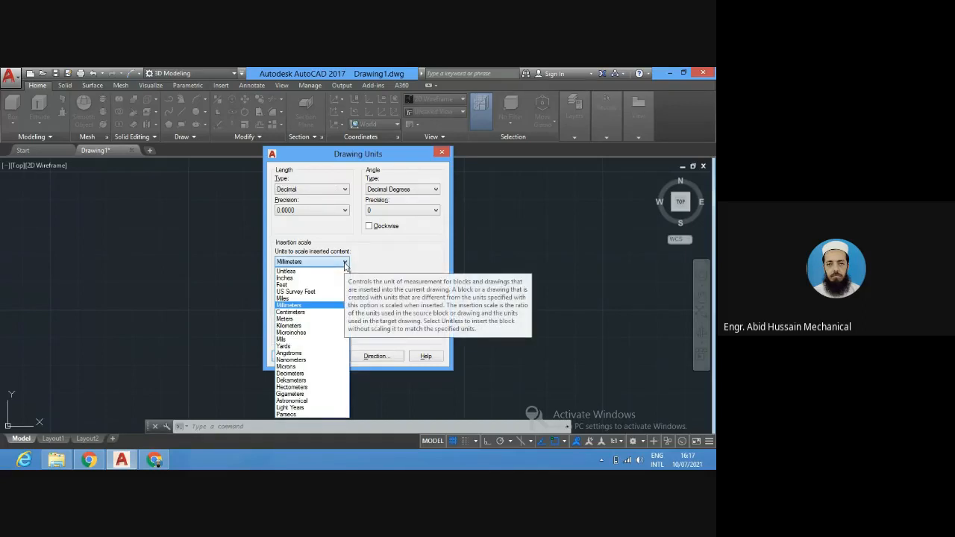
click(311, 306)
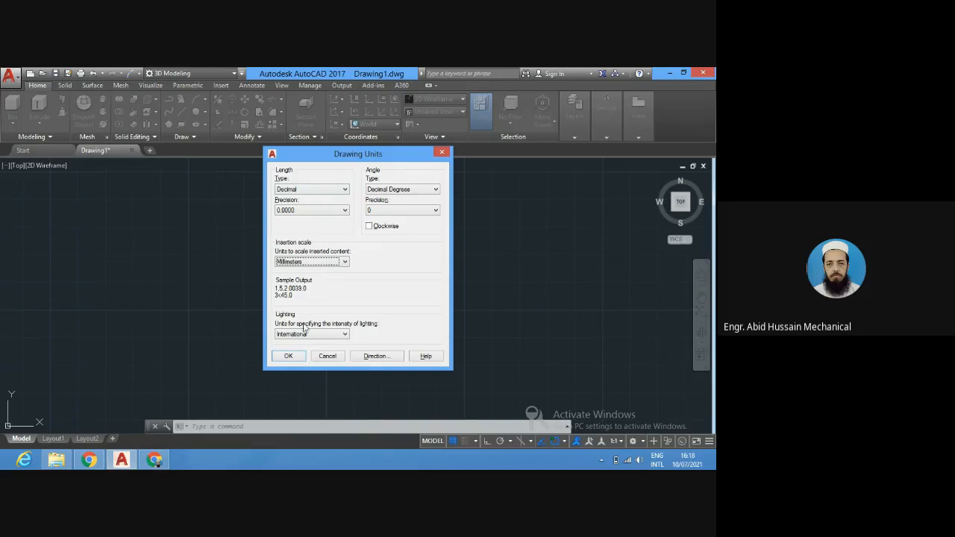
click(289, 356)
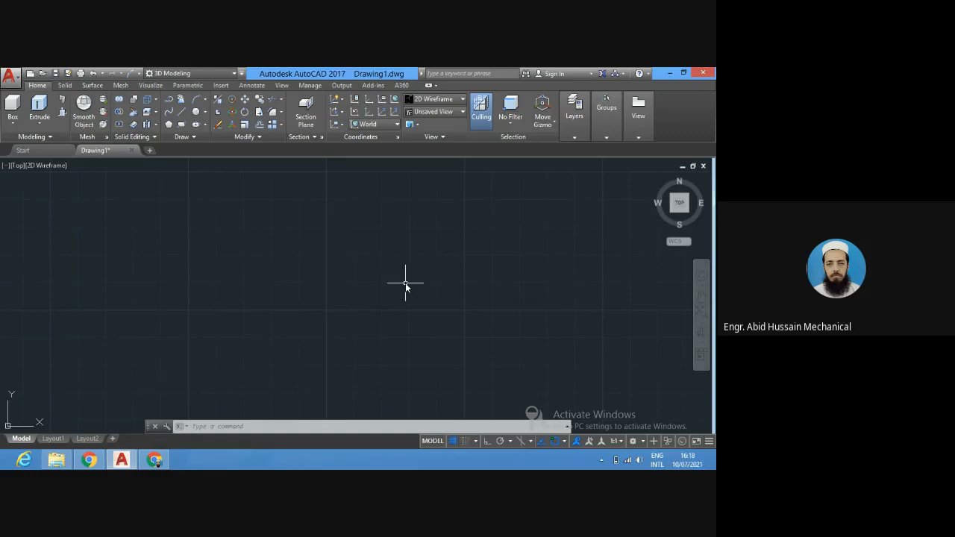
Draw a horizontal line 50 mm long to the right from a point in the upper middle of the drawing area, with Ortho on.
text(L)
key(Return)
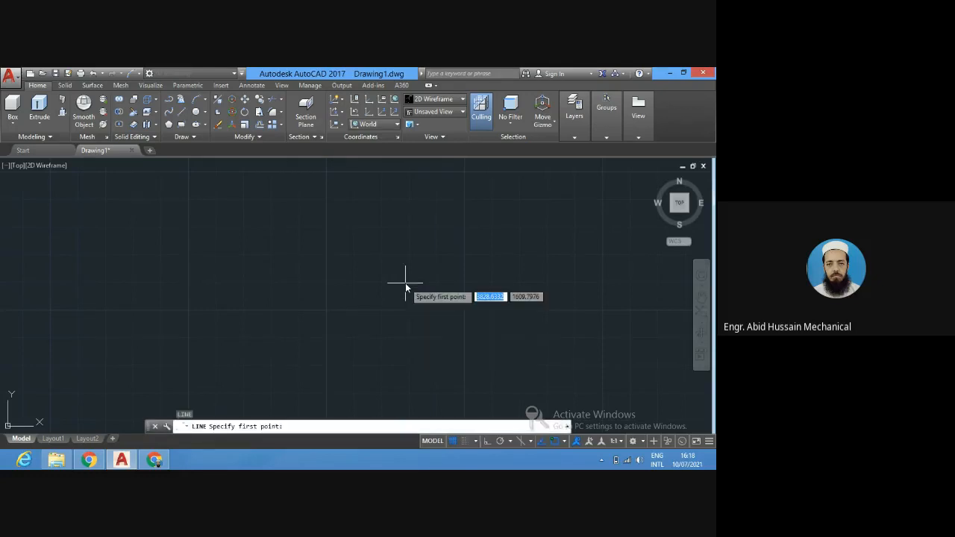
click(265, 229)
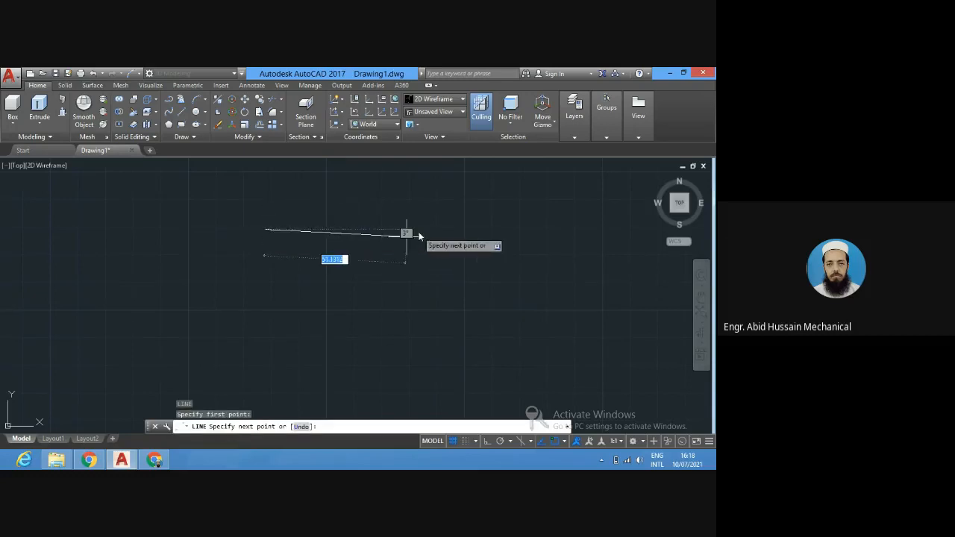
click(486, 442)
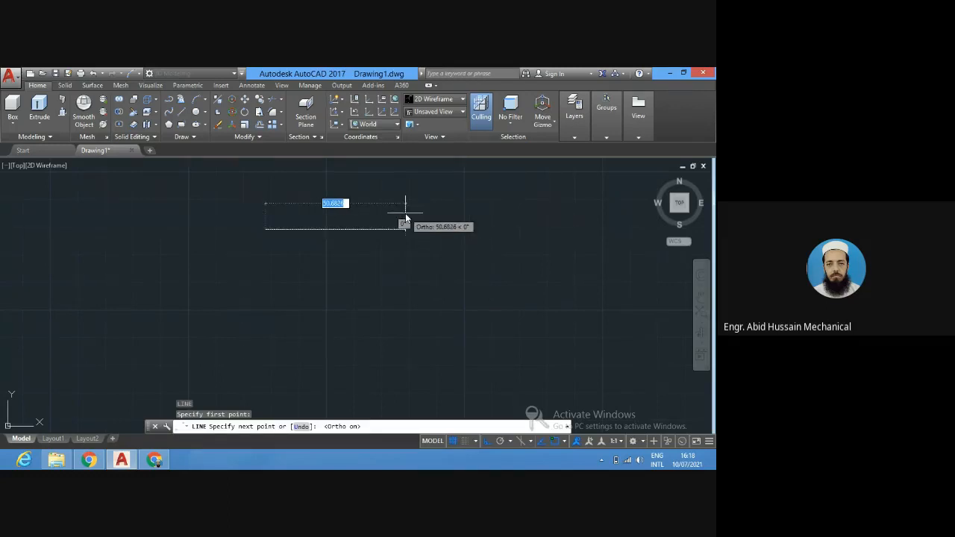
text(50)
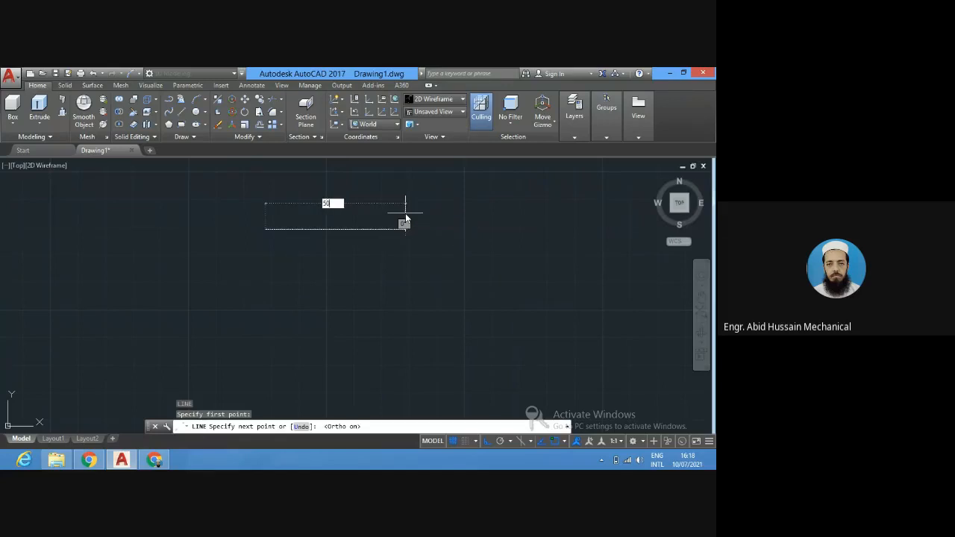
key(Return)
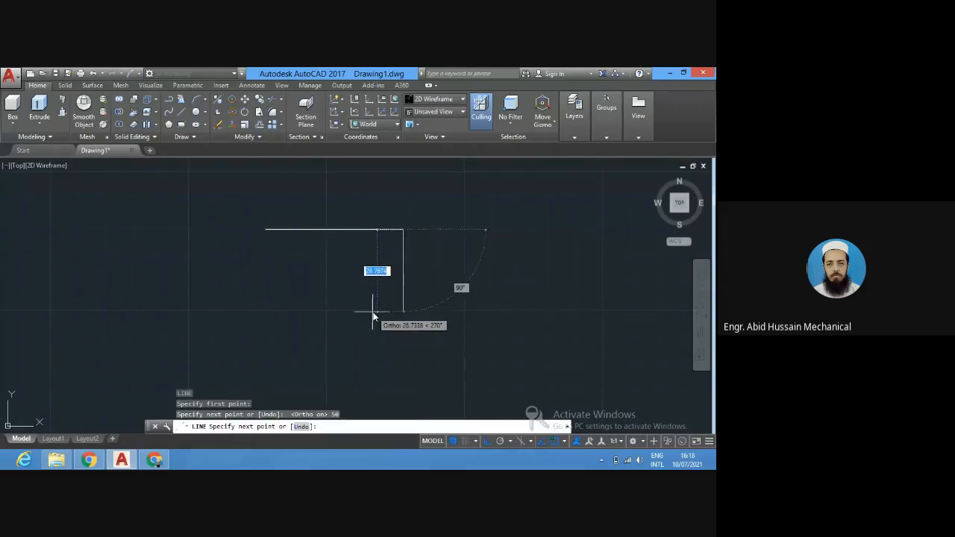
Complete the rectangle from the line's right end with segments 20 mm down, 50 mm left and 20 mm up, and end the Line command.
text(2)
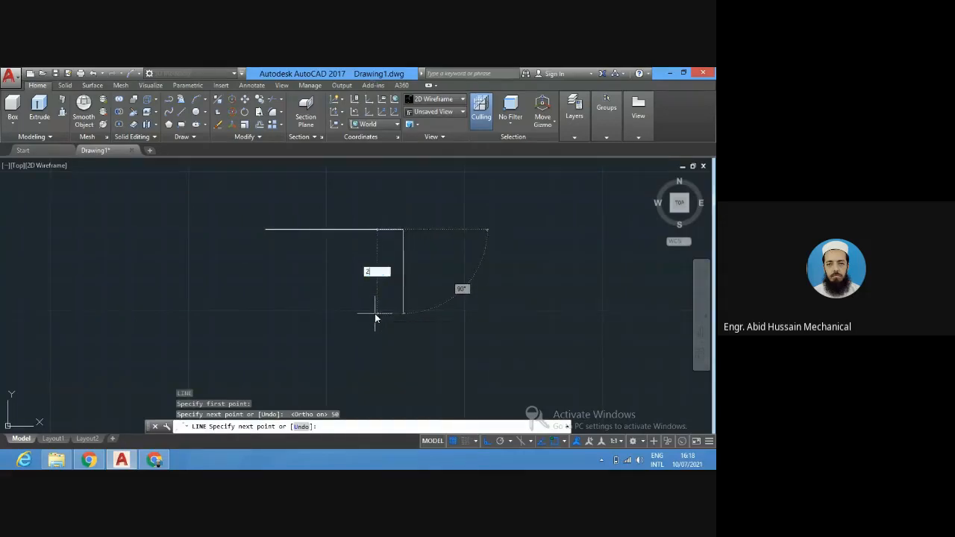
text(0)
key(Return)
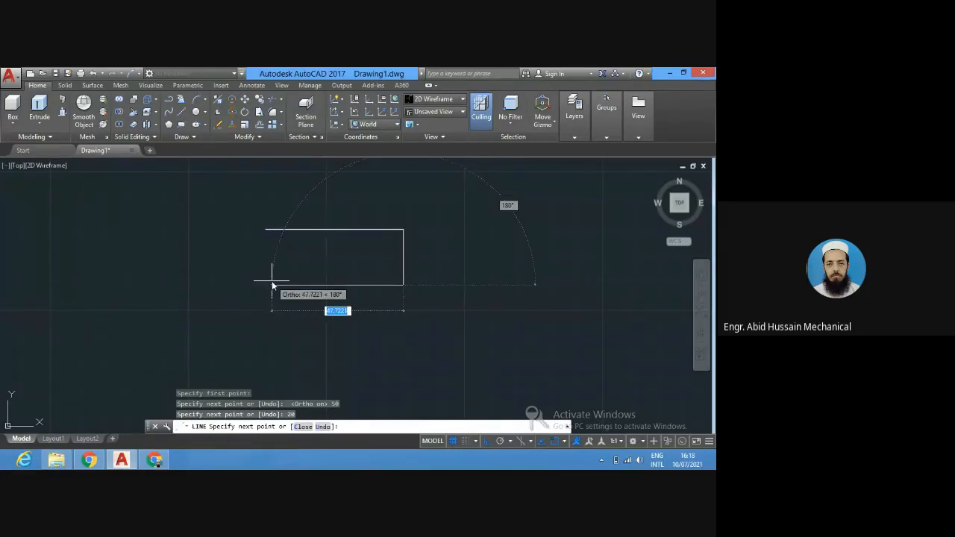
text(5)
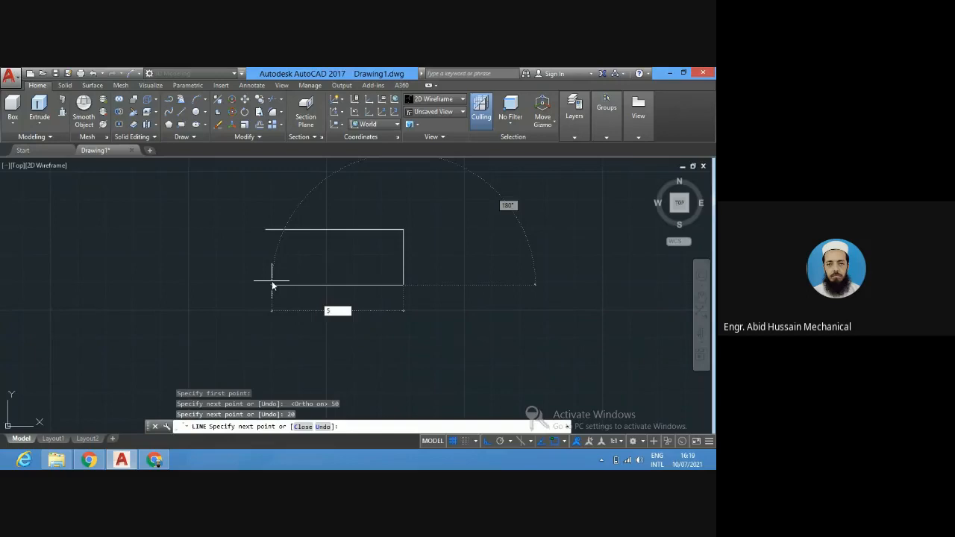
text(0)
key(Return)
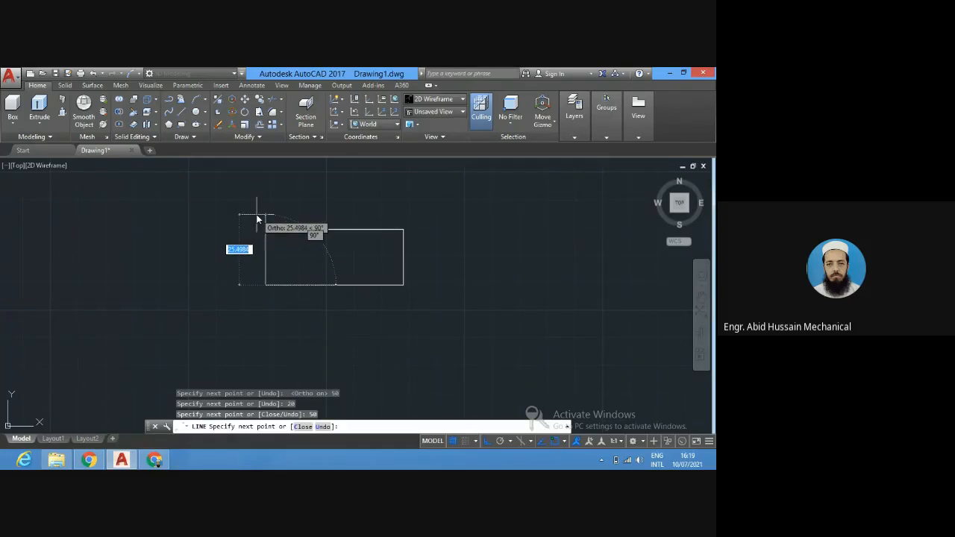
text(20)
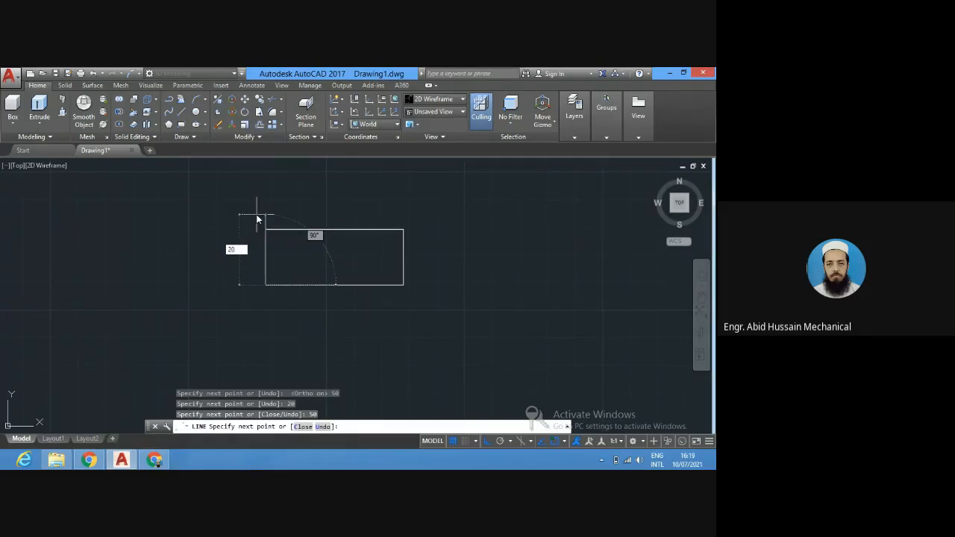
key(Return)
key(Return)
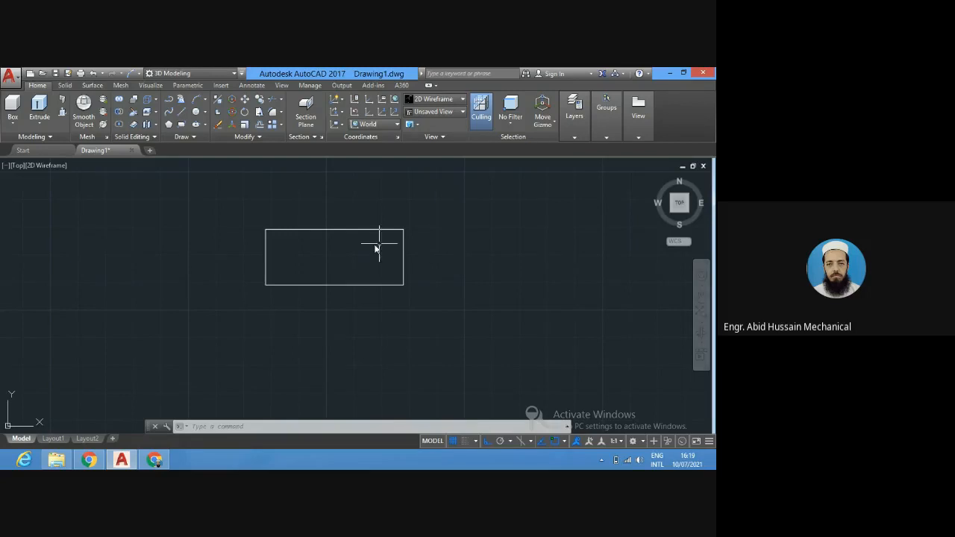
Examine the rectangle at several zoom levels and pan it back towards the middle of the drawing area.
scroll(332, 246, up, 2)
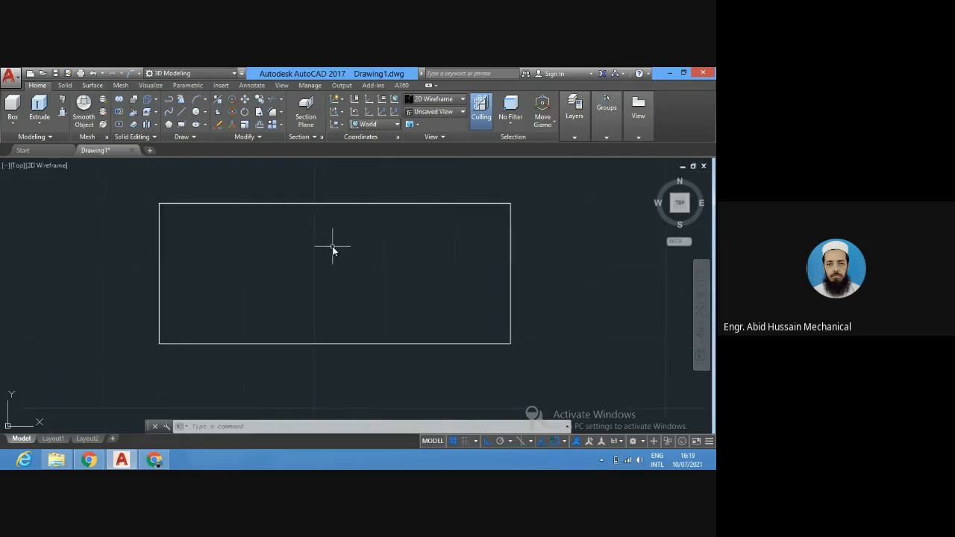
scroll(333, 250, down, 2)
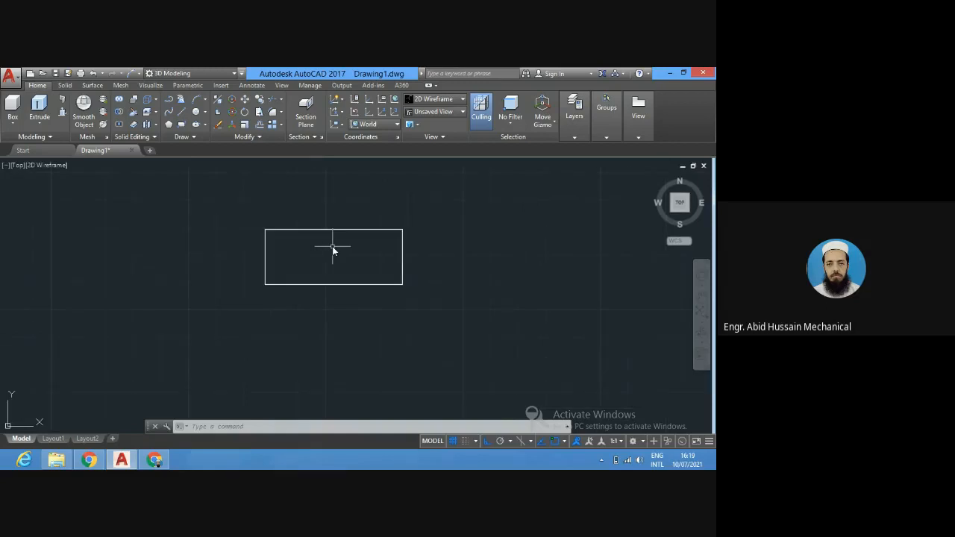
scroll(333, 251, up, 2)
scroll(333, 250, down, 1)
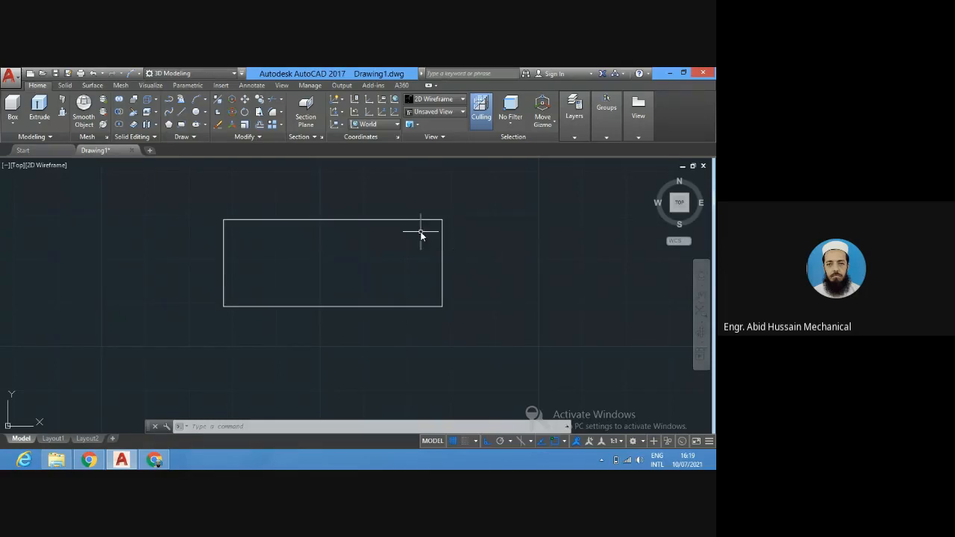
scroll(420, 233, up, 1)
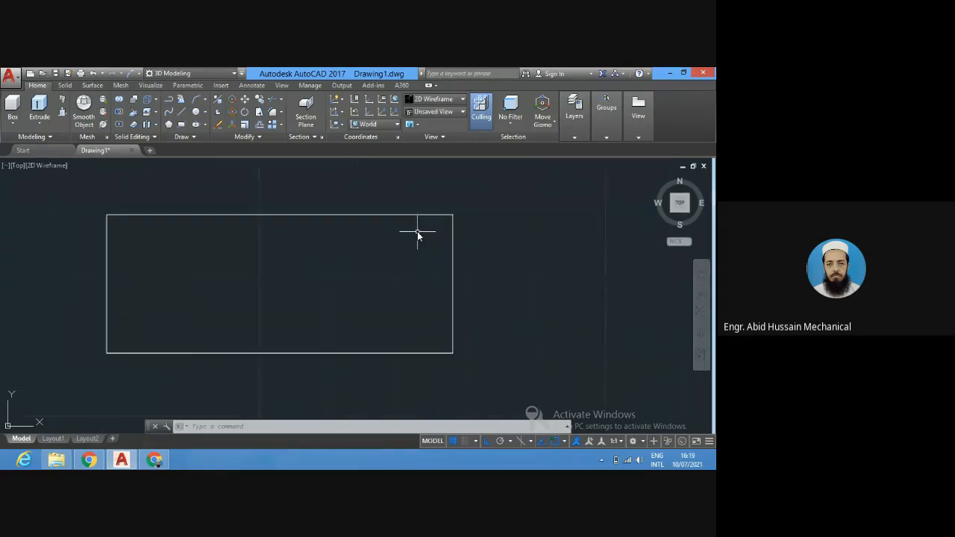
scroll(418, 234, down, 3)
scroll(417, 233, down, 3)
scroll(417, 233, up, 2)
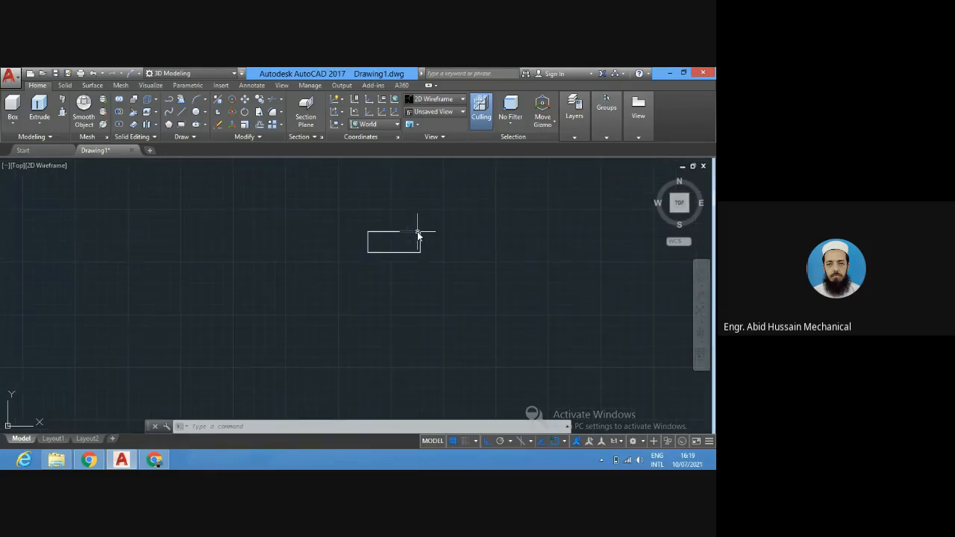
scroll(417, 234, up, 2)
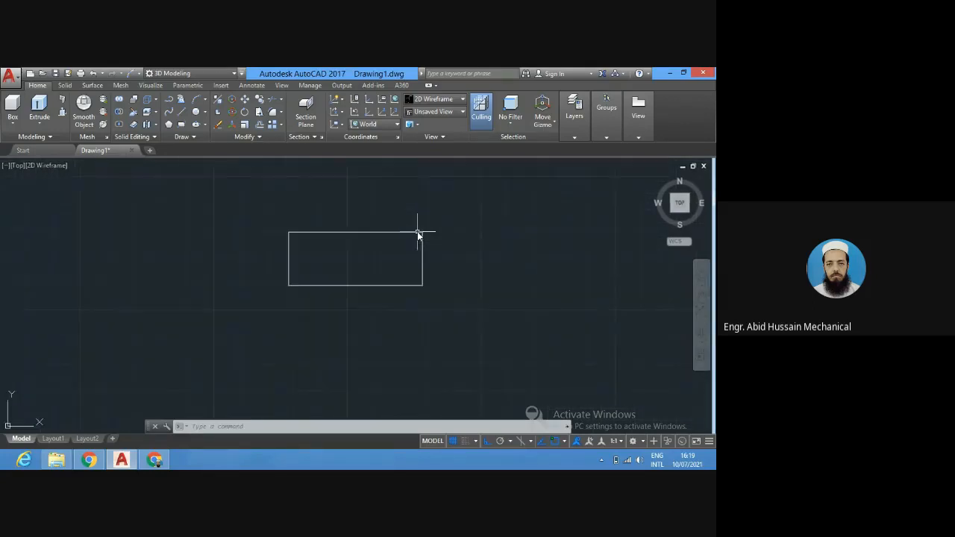
scroll(417, 234, up, 2)
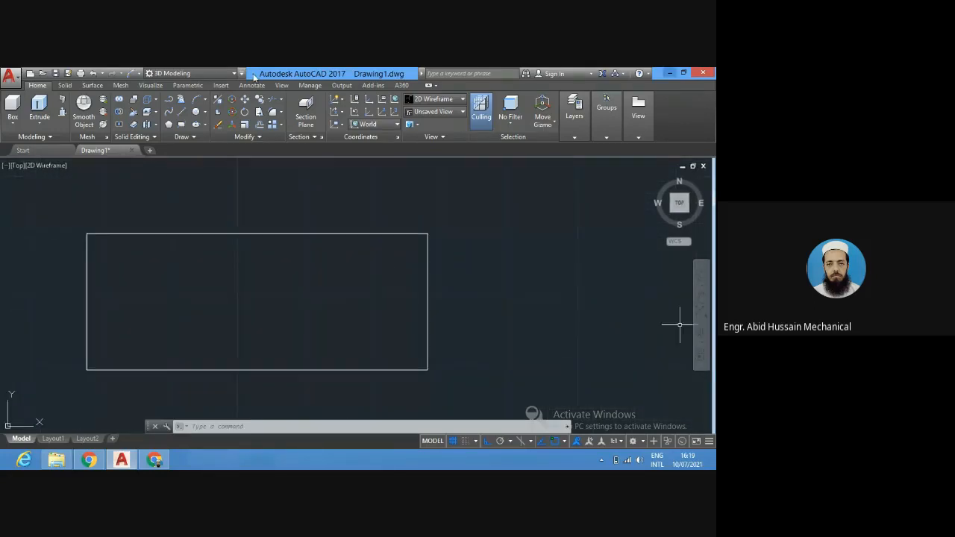
scroll(163, 340, down, 3)
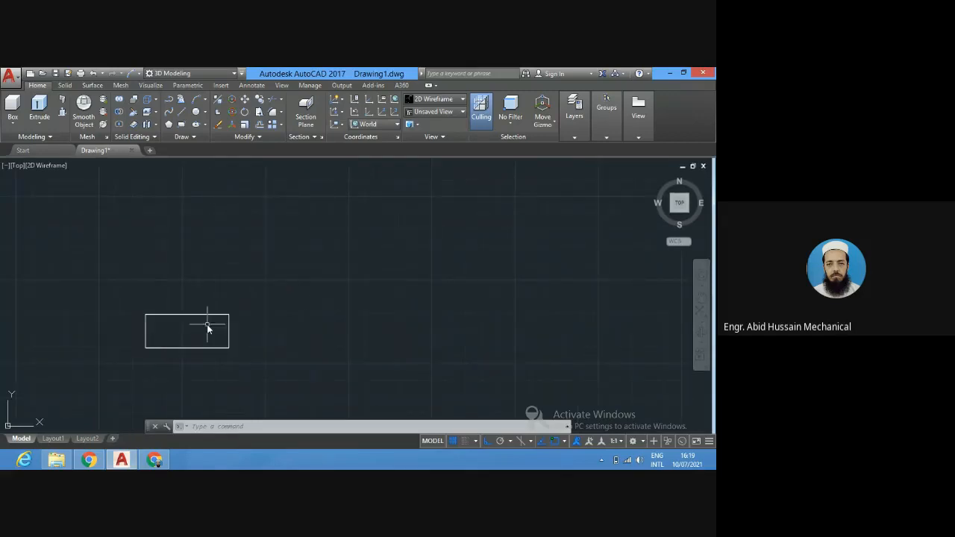
mouse_move(168, 335)
middle_down()
mouse_move(486, 238)
mouse_move(390, 273)
middle_up()
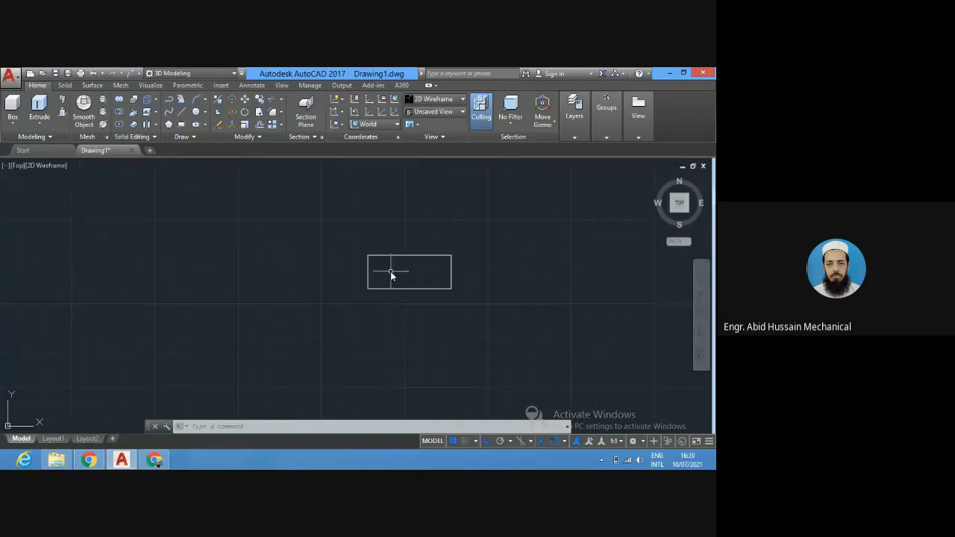
Move the whole rectangle about 66 mm horizontally to the right, using its lower-right corner as the base point.
scroll(390, 275, up, 2)
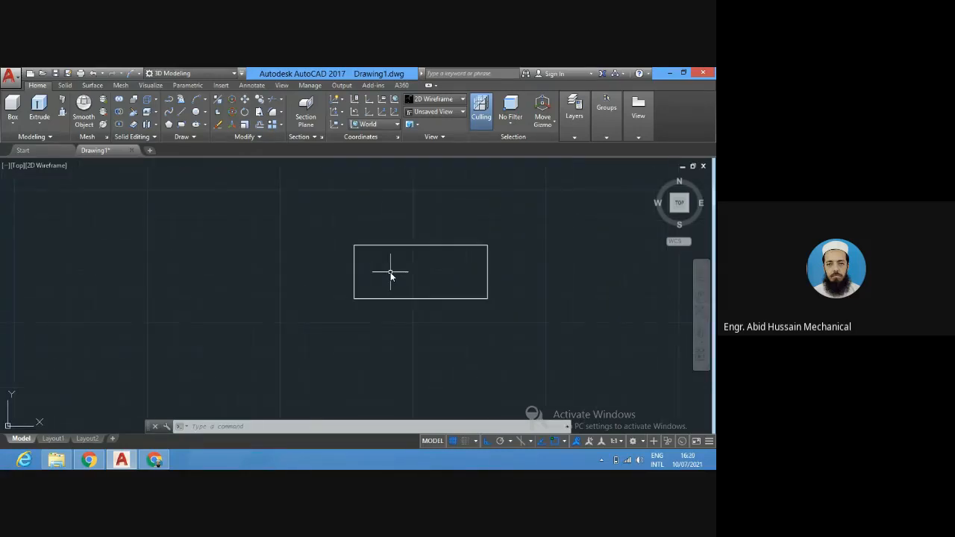
scroll(390, 276, down, 2)
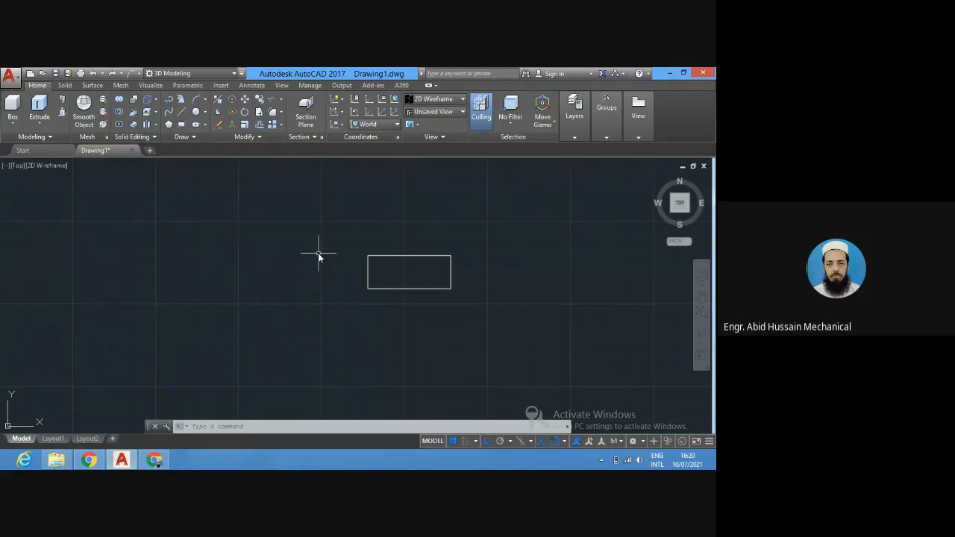
click(212, 428)
text(a)
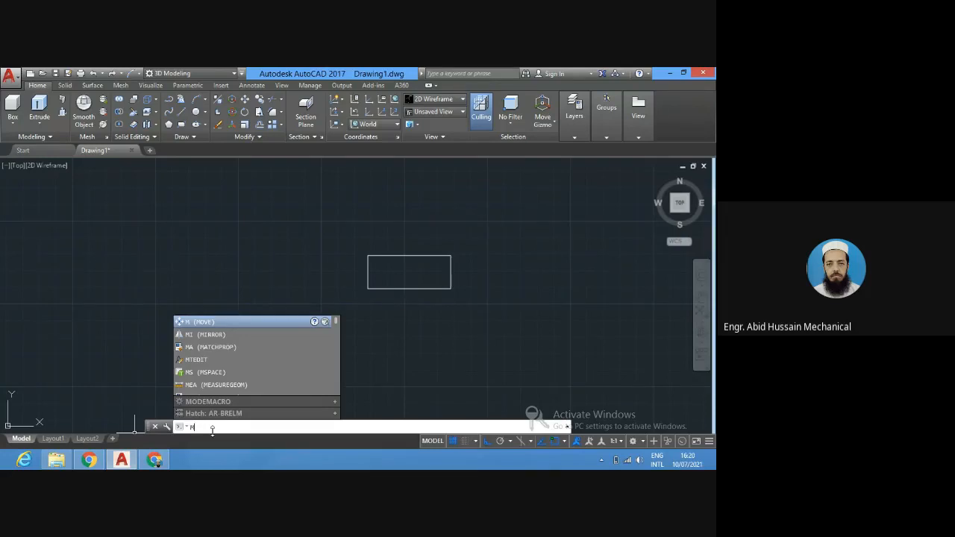
key(Return)
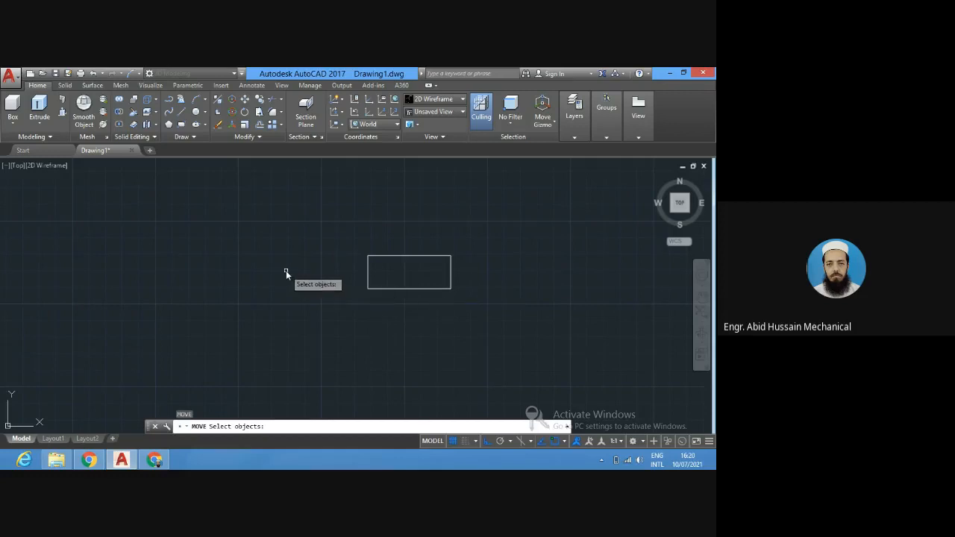
mouse_move(287, 272)
mouse_down()
mouse_move(368, 338)
mouse_move(439, 348)
mouse_move(527, 296)
mouse_move(503, 237)
mouse_move(465, 211)
mouse_up()
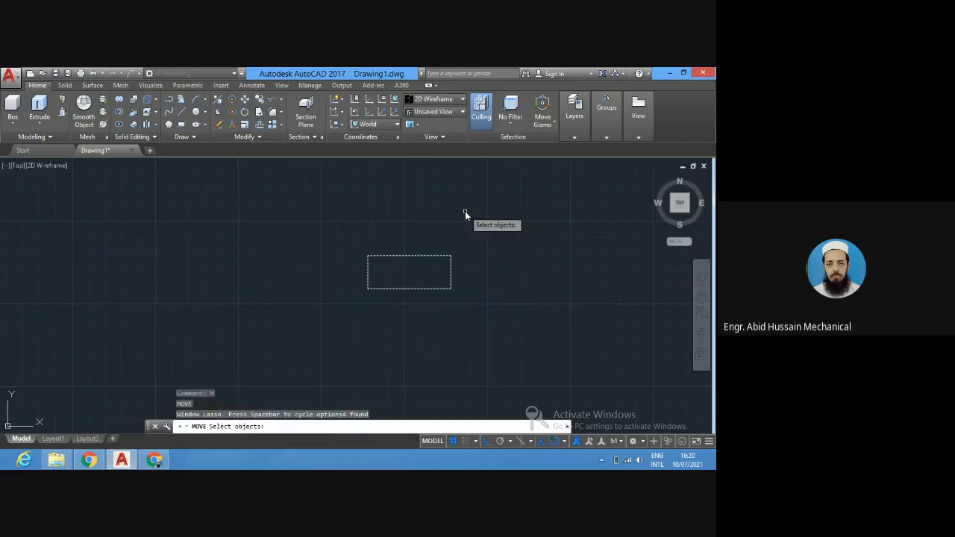
key(Return)
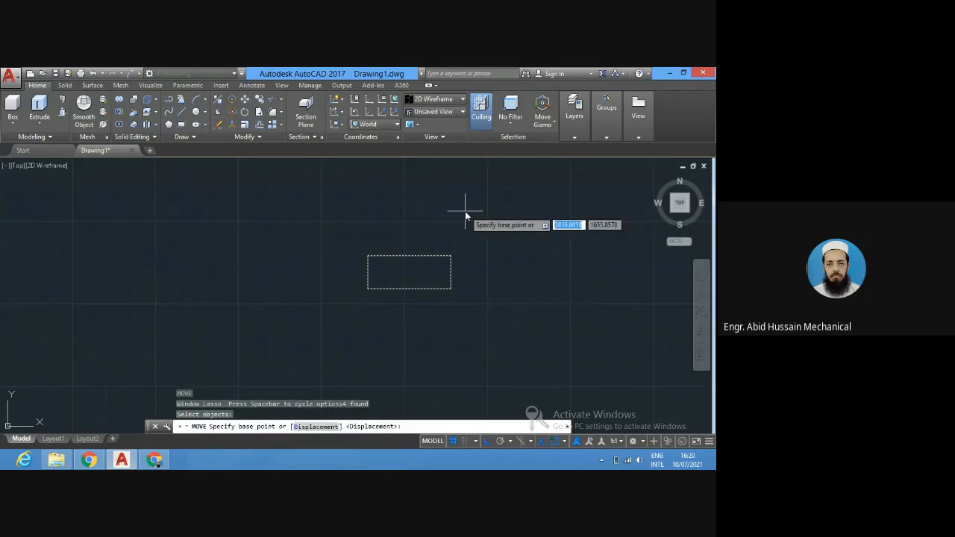
click(449, 288)
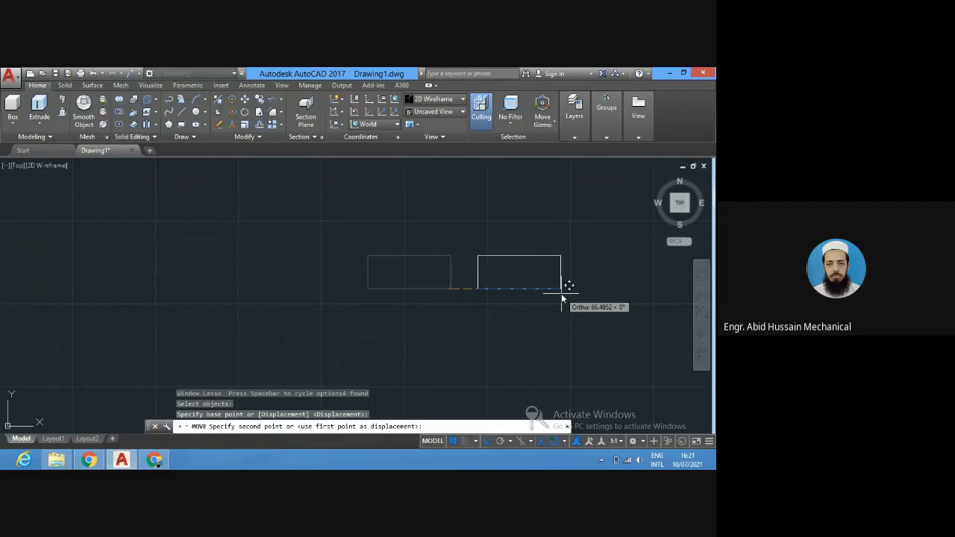
click(561, 293)
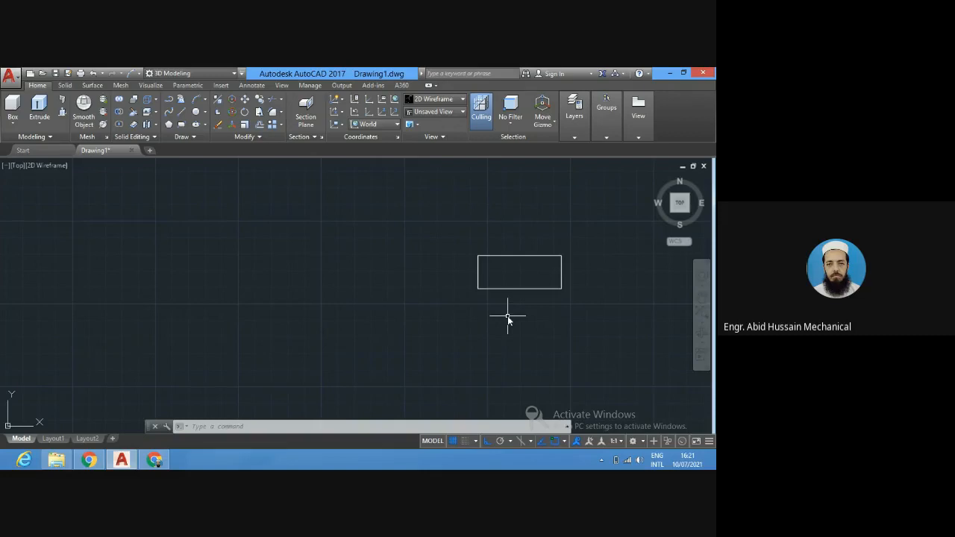
Copy the rectangle from its lower-left corner to two places in line on its left, the farther one about 150 mm away.
text(c)
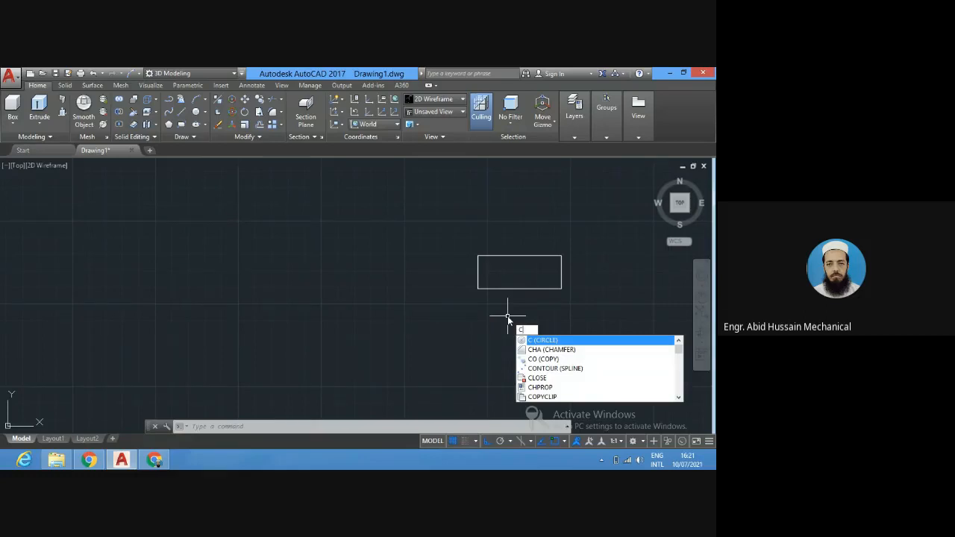
text(o)
key(Return)
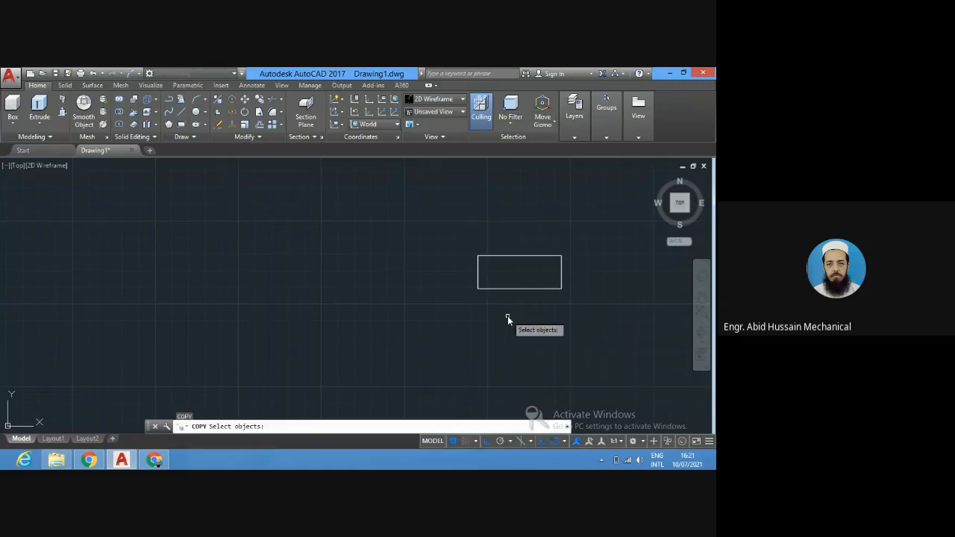
click(379, 260)
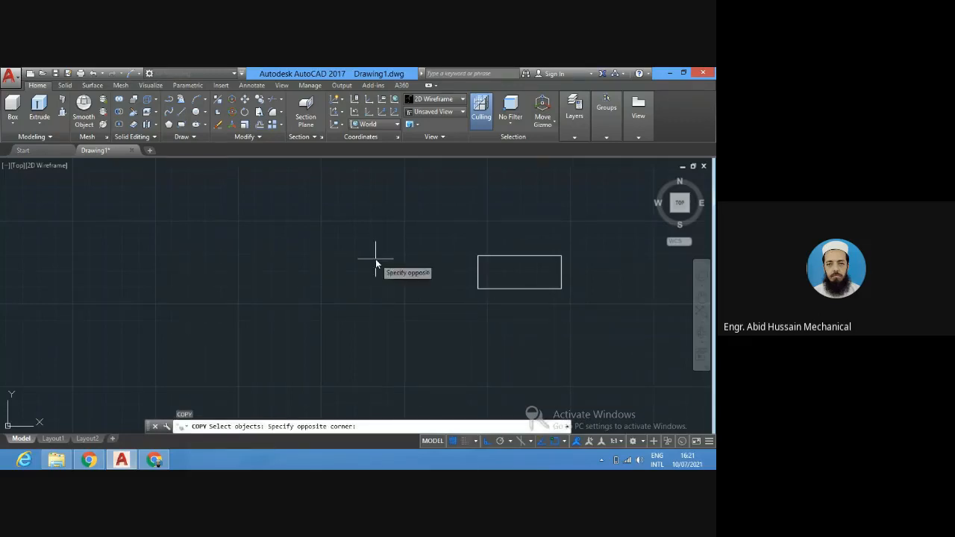
drag(386, 263, 584, 240)
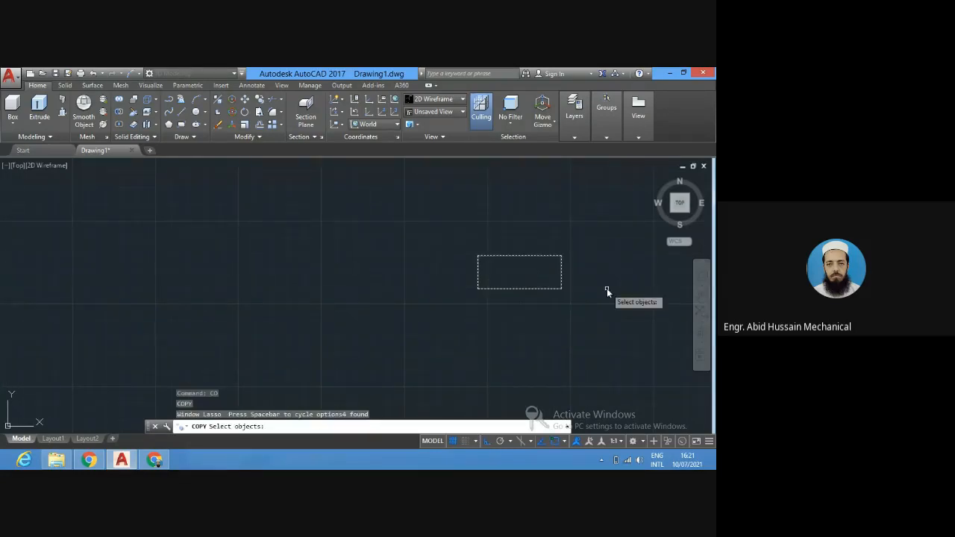
key(Return)
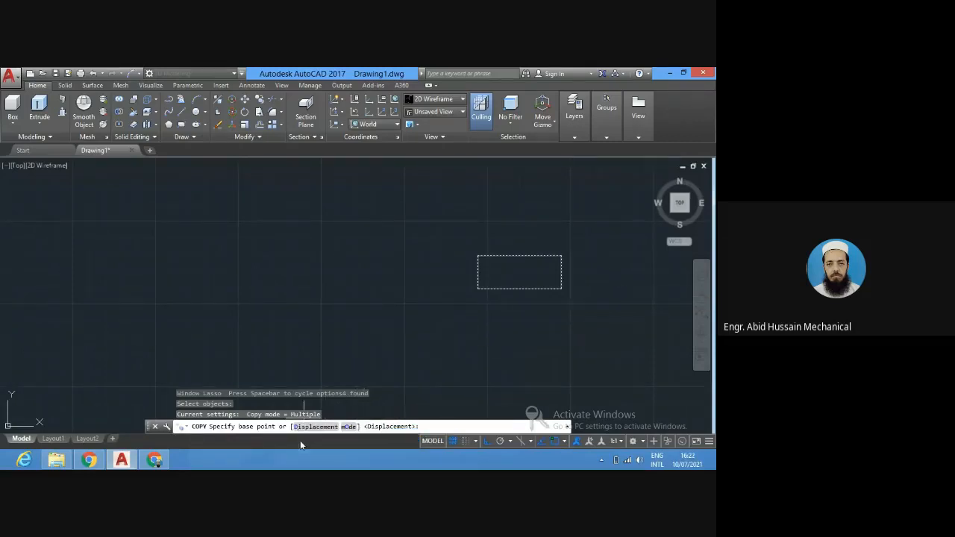
click(478, 288)
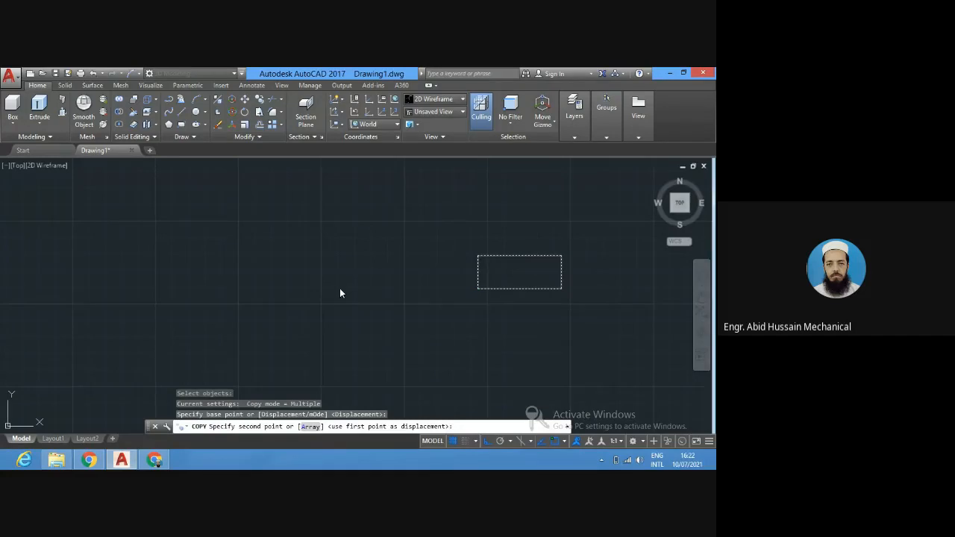
click(341, 288)
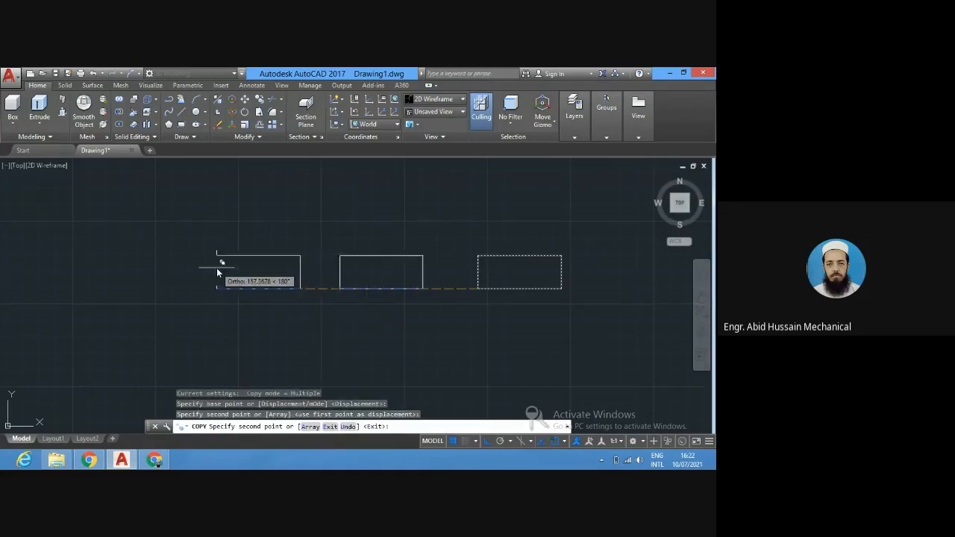
click(230, 259)
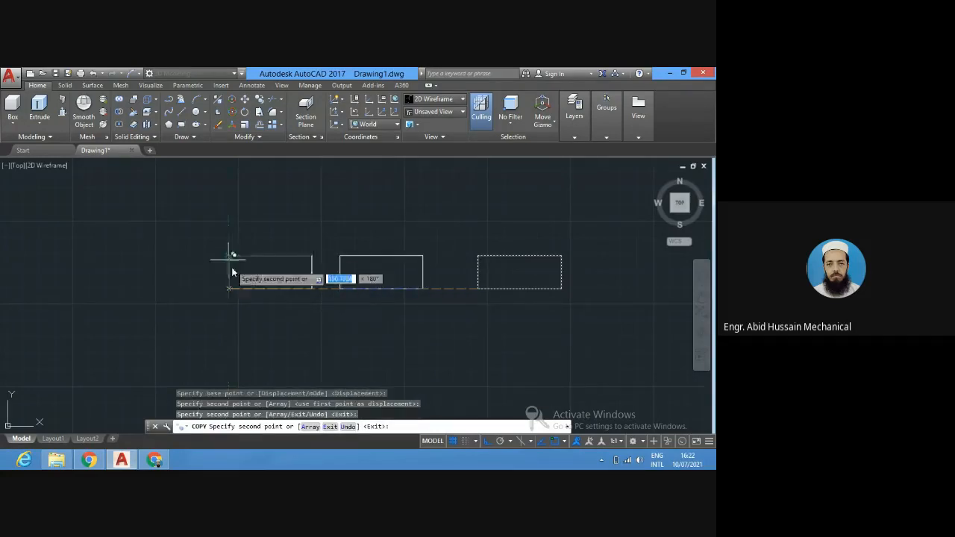
Turn Ortho off, place two more copies diagonally above-left and below-right of the original rectangle, and end the Copy command.
click(485, 441)
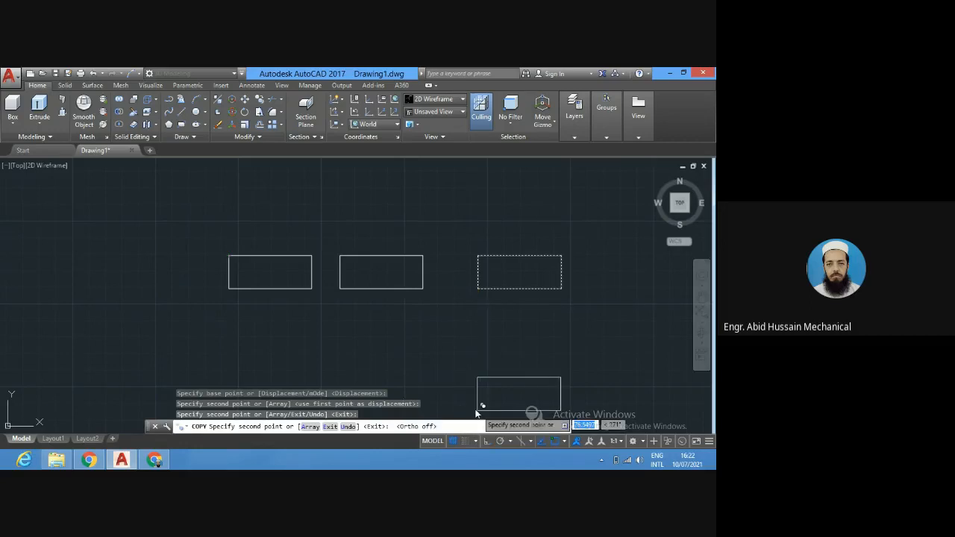
click(402, 233)
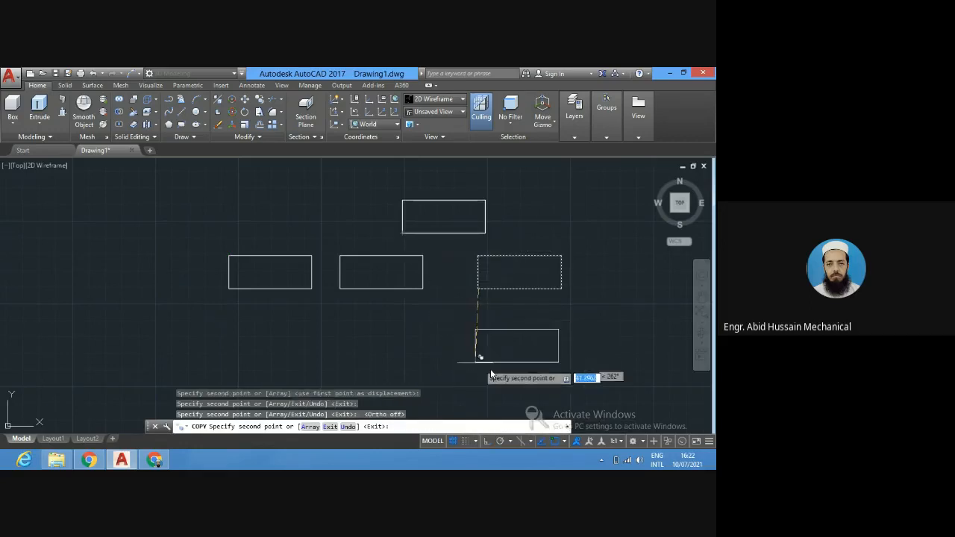
click(556, 339)
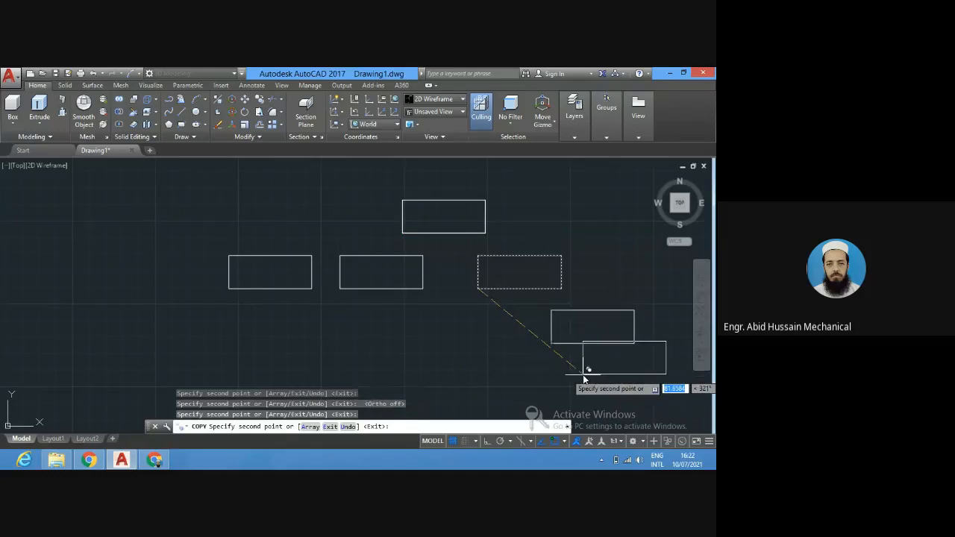
key(Return)
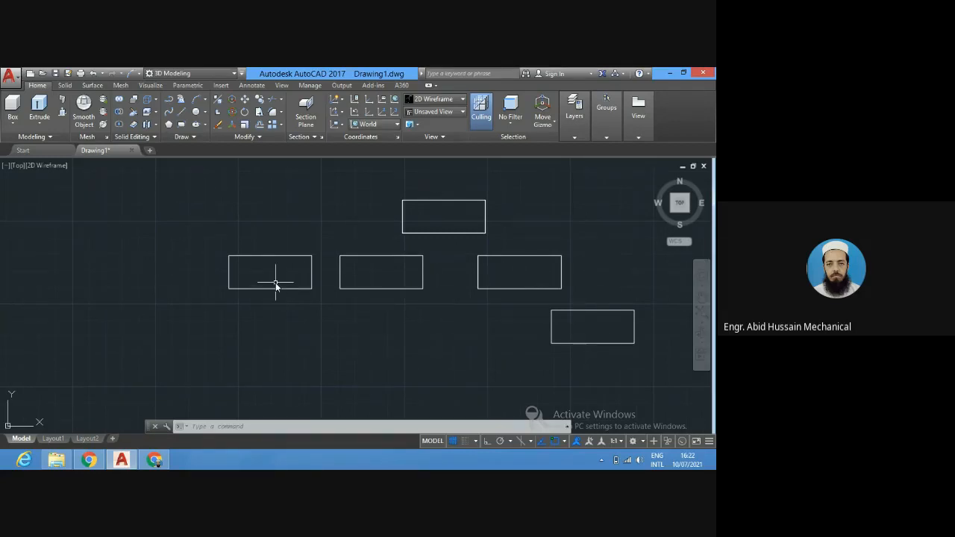
Scale the leftmost rectangle by a factor of .5 about its lower-left corner.
click(242, 426)
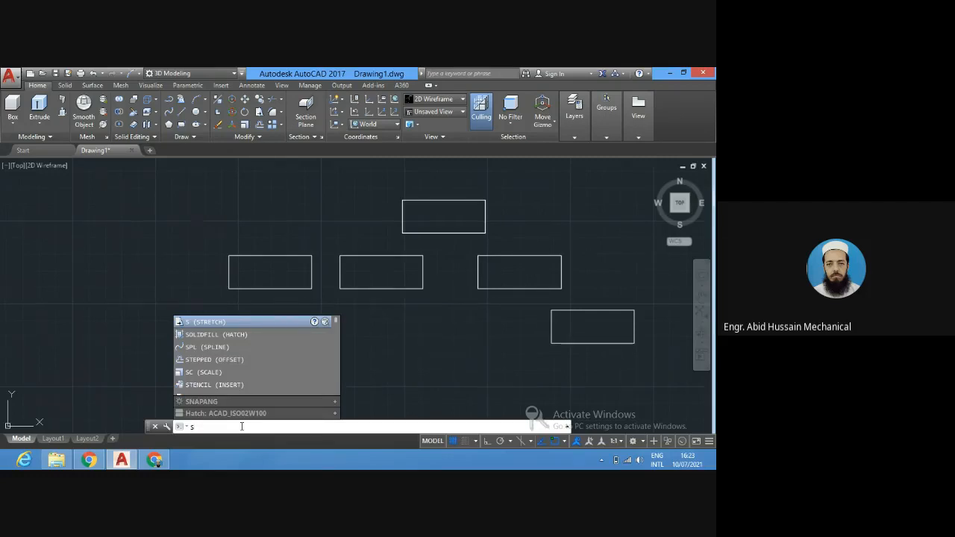
text(c)
key(Return)
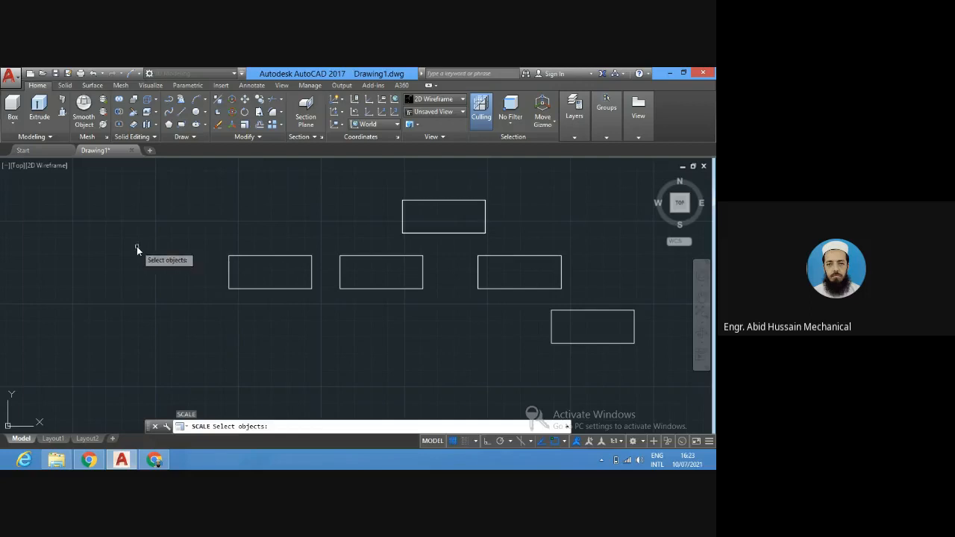
mouse_move(136, 246)
mouse_down()
mouse_move(188, 282)
mouse_move(336, 302)
mouse_move(305, 215)
mouse_move(301, 222)
mouse_up()
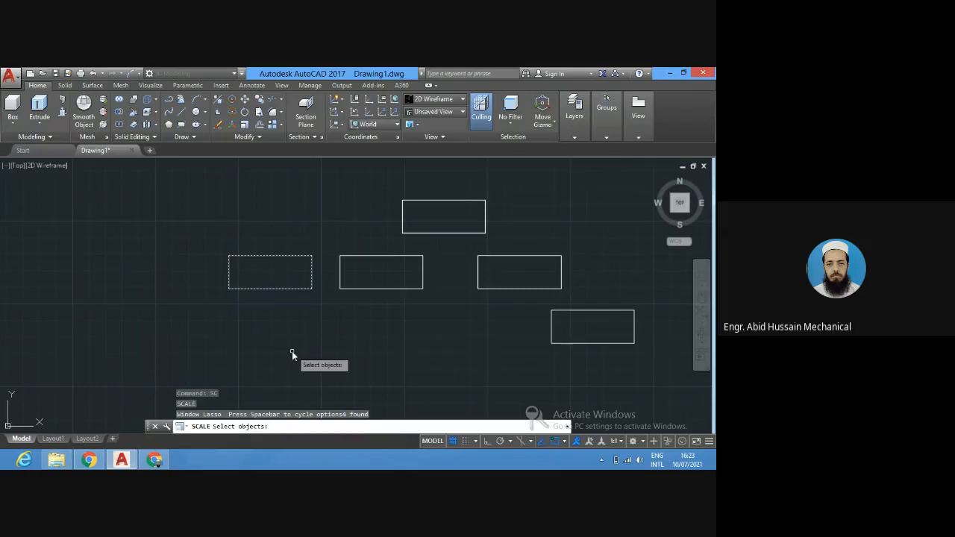
key(Return)
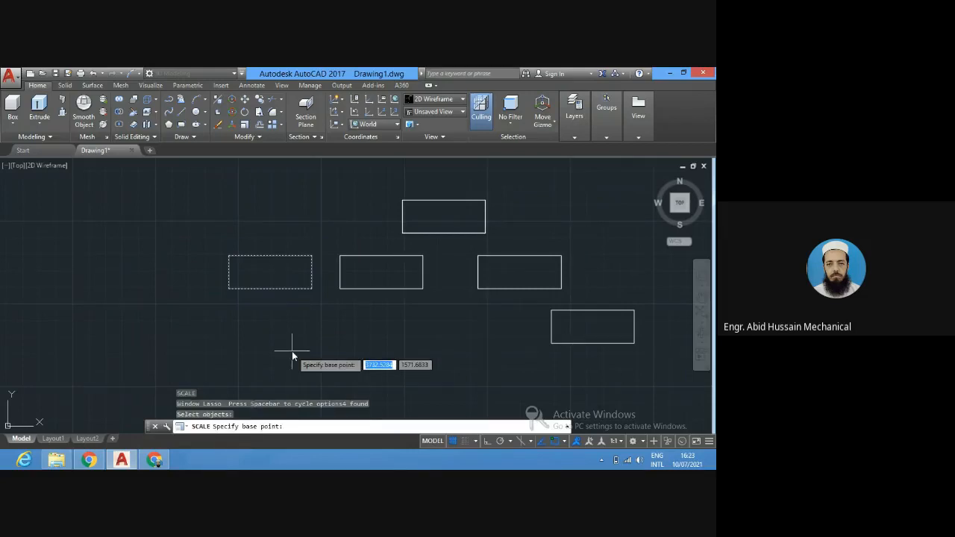
click(228, 288)
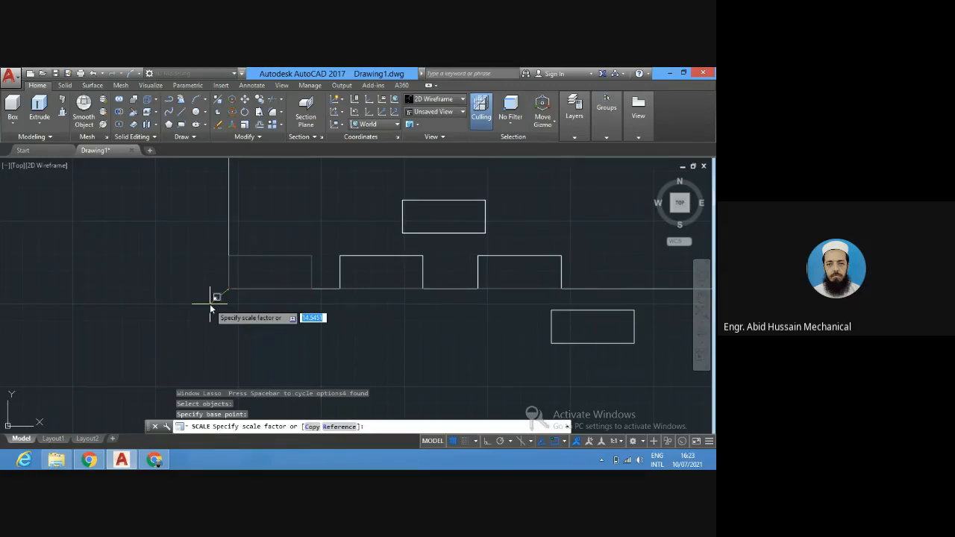
key(BackSpace)
text(.5)
key(Return)
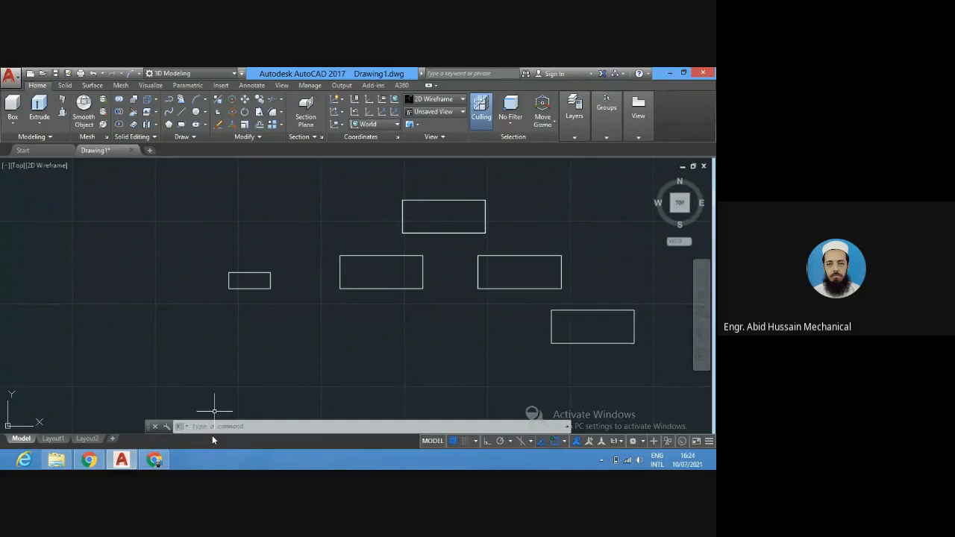
text(s)
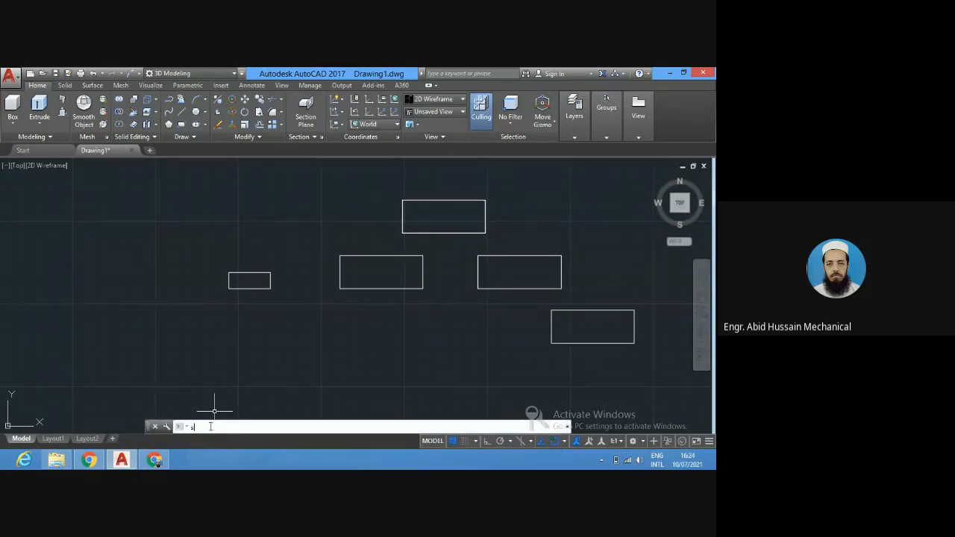
text(c)
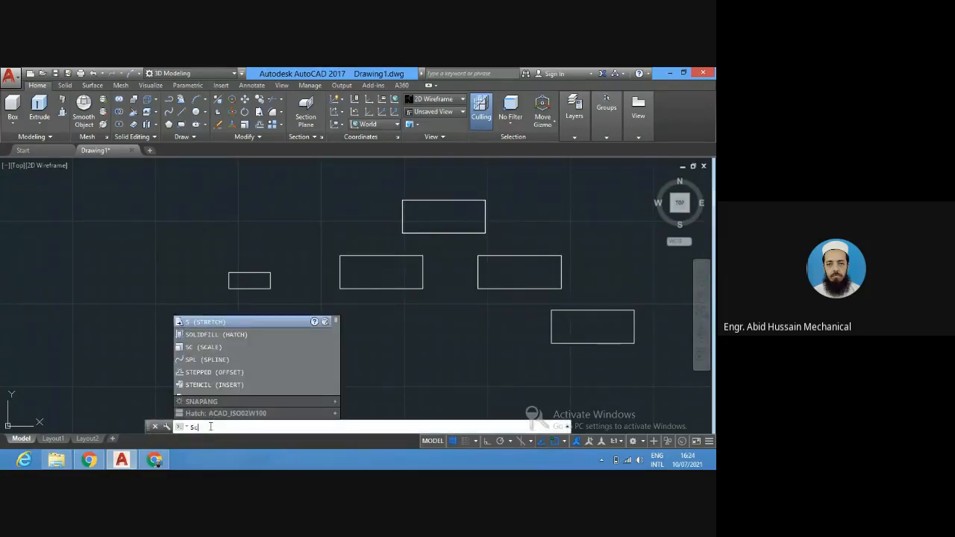
key(Return)
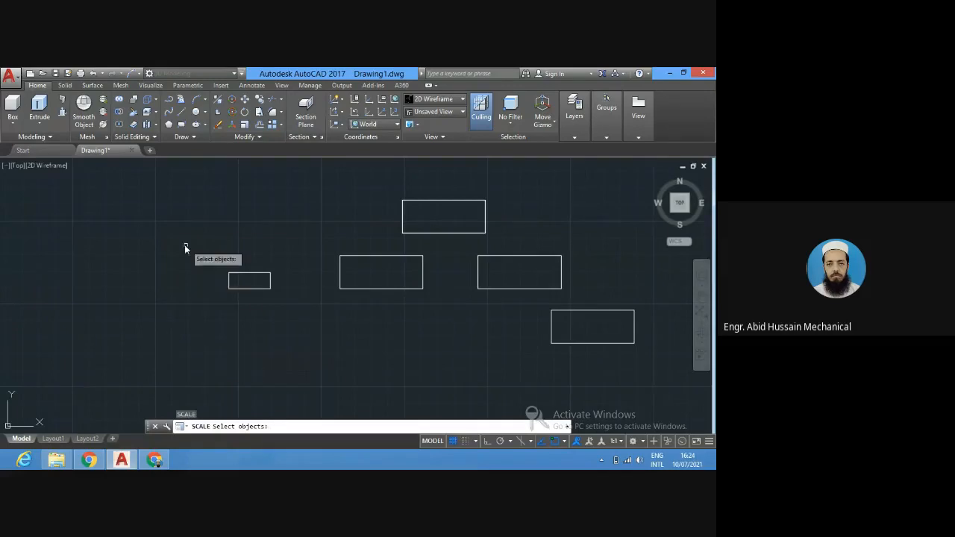
mouse_move(198, 291)
mouse_down()
mouse_move(230, 299)
mouse_move(294, 273)
mouse_move(294, 254)
mouse_move(231, 249)
mouse_up()
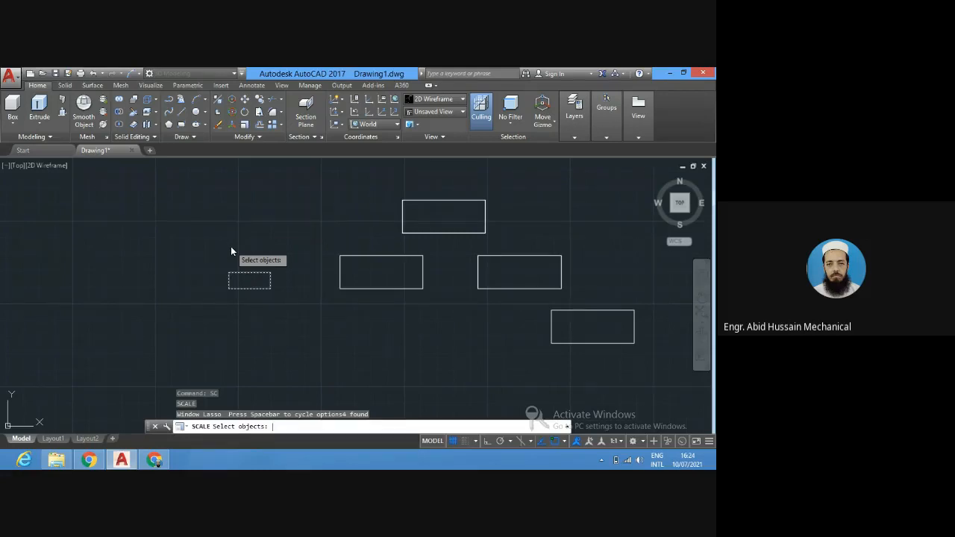
key(Return)
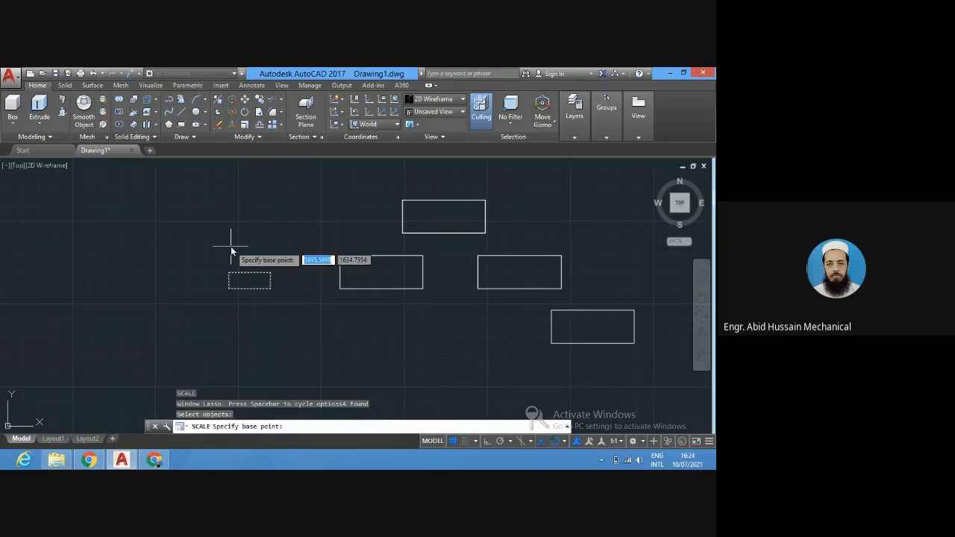
text(2)
key(Return)
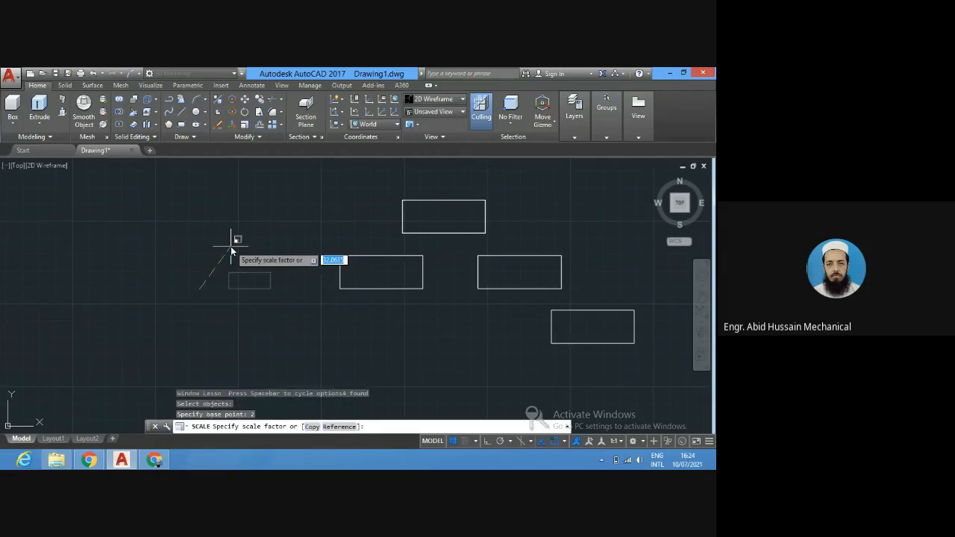
key(Escape)
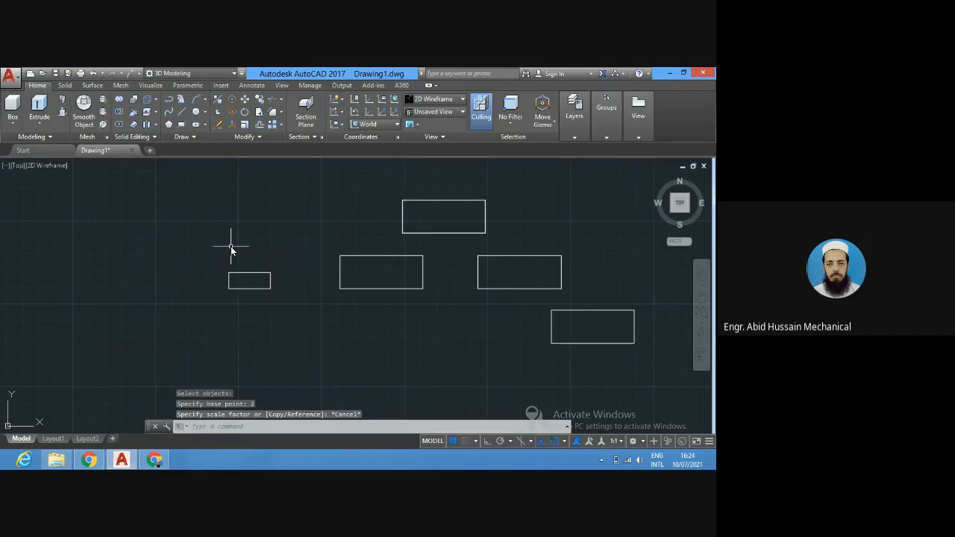
Scale the small leftmost rectangle by a factor of 2 about its lower-right corner.
click(194, 425)
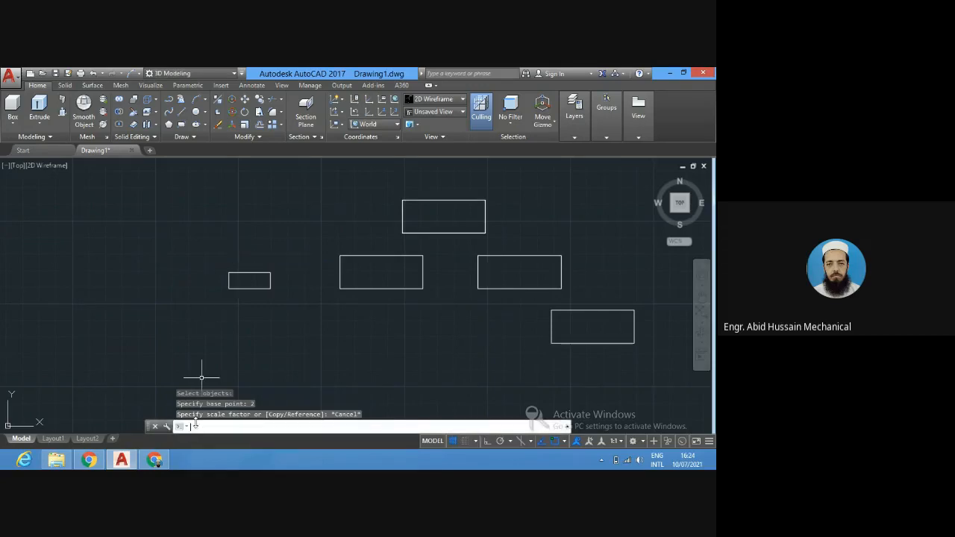
text(sc)
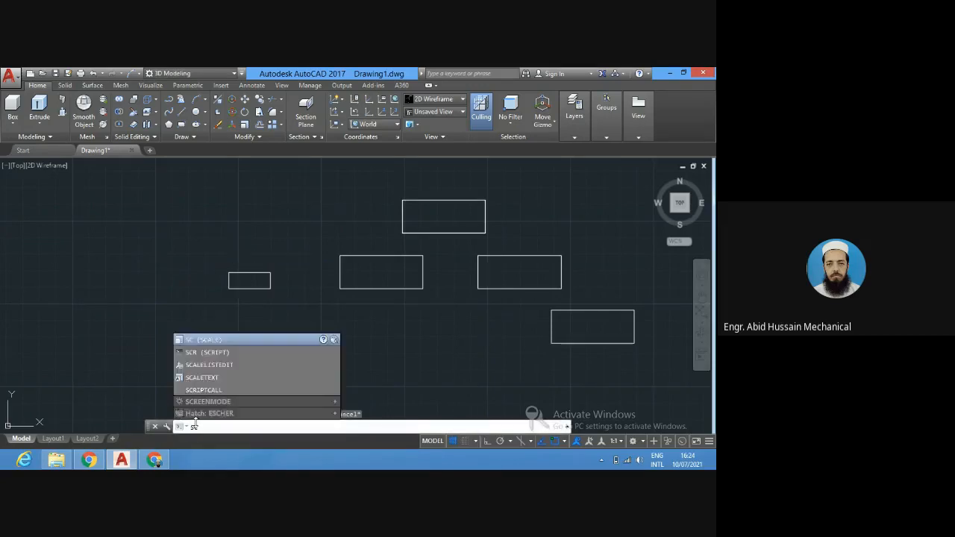
key(Return)
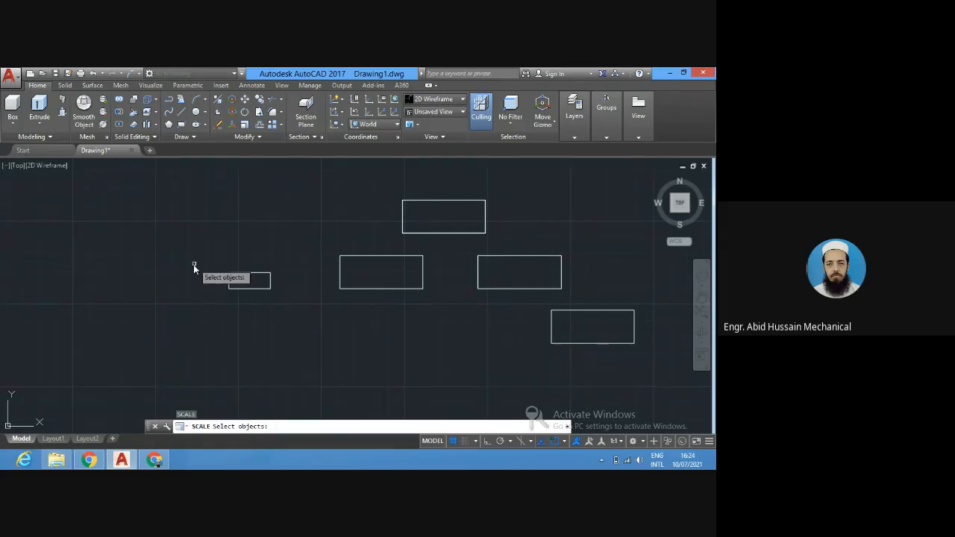
mouse_move(189, 288)
mouse_down()
mouse_move(290, 278)
mouse_move(267, 245)
mouse_up()
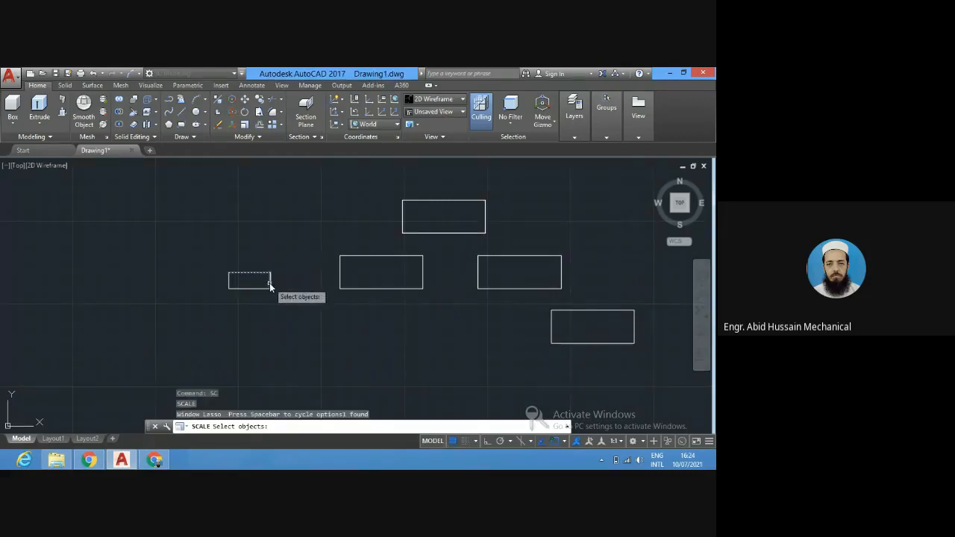
mouse_move(178, 291)
mouse_down()
mouse_move(304, 255)
mouse_move(296, 236)
mouse_up()
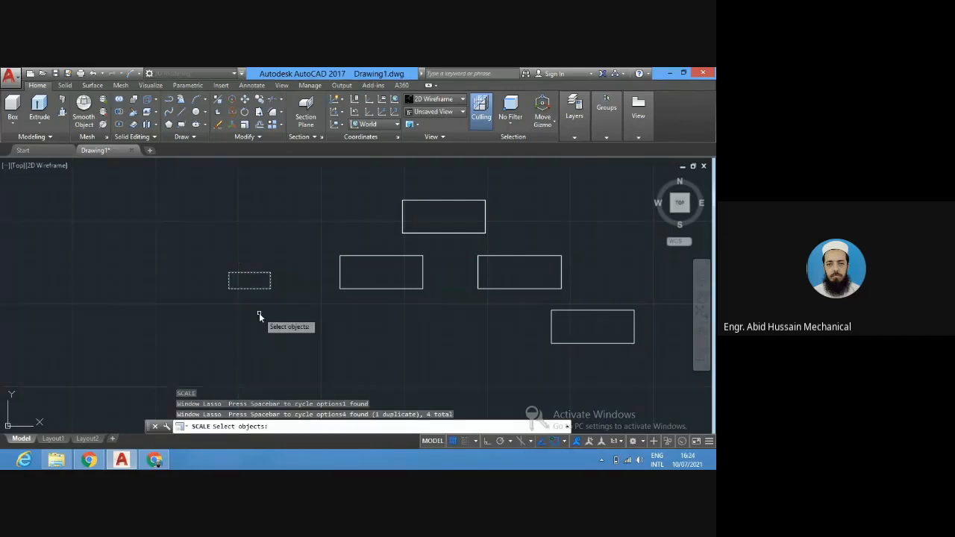
key(Return)
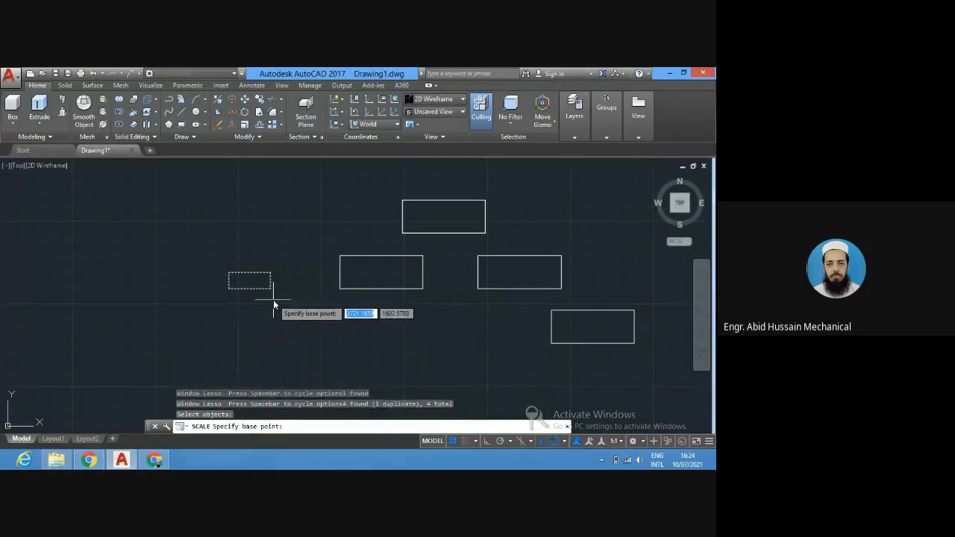
click(267, 287)
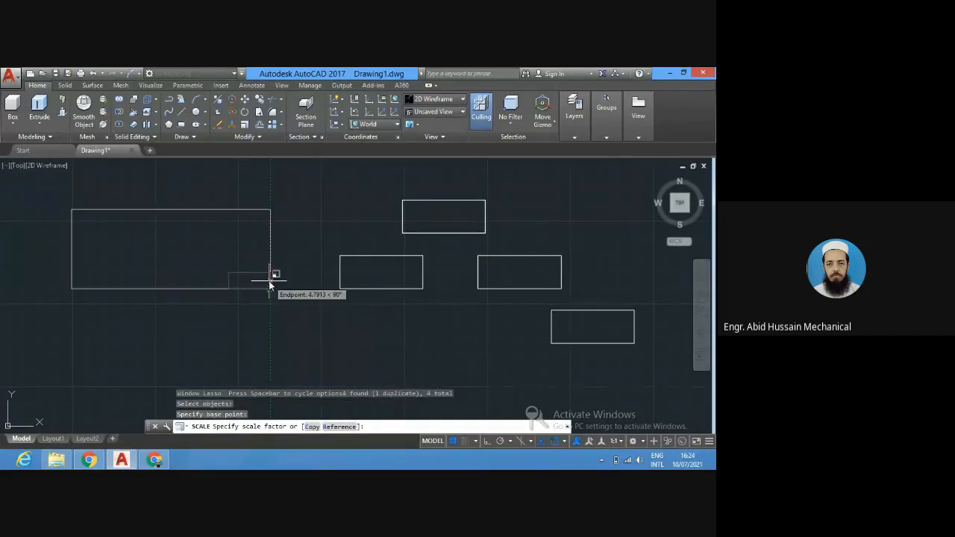
text(2)
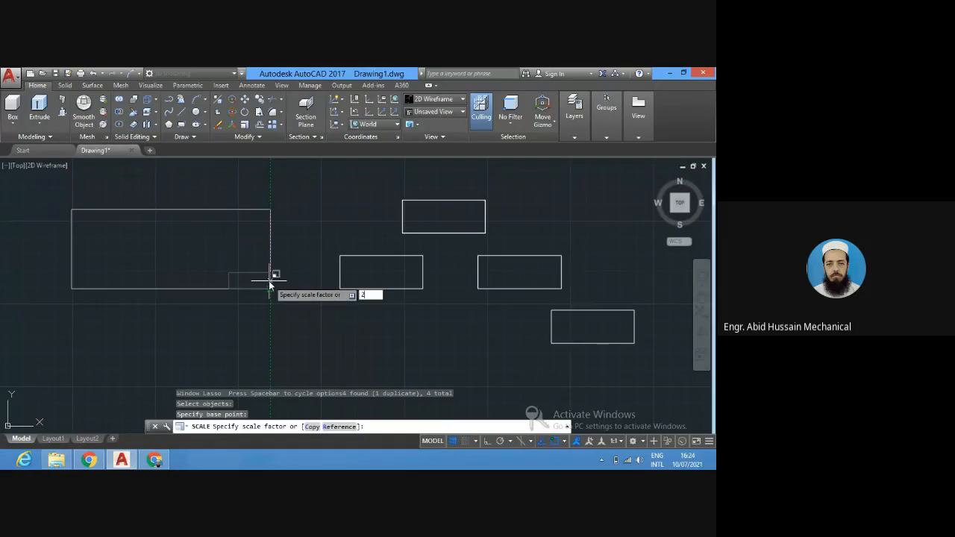
key(Return)
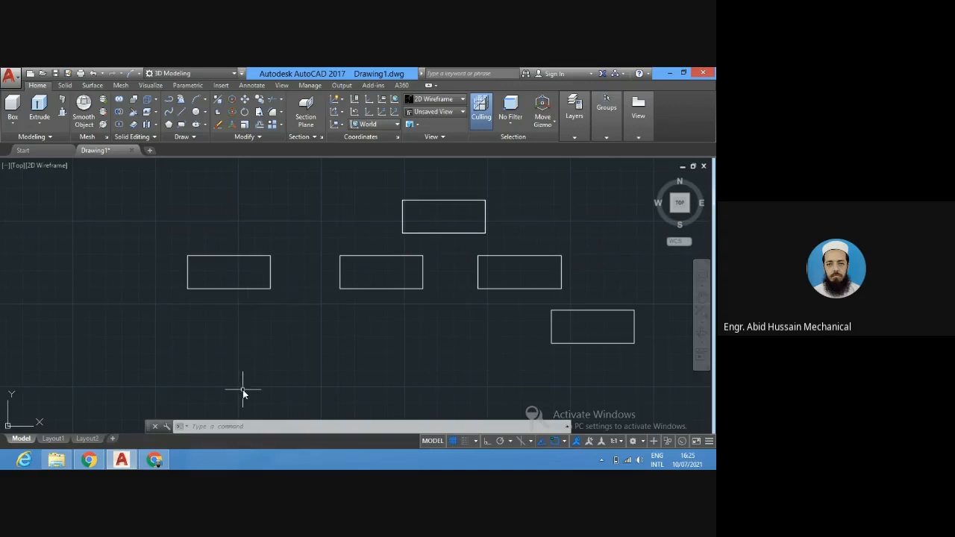
Rotate the leftmost rectangle by 150 degrees about its lower-right corner.
click(232, 423)
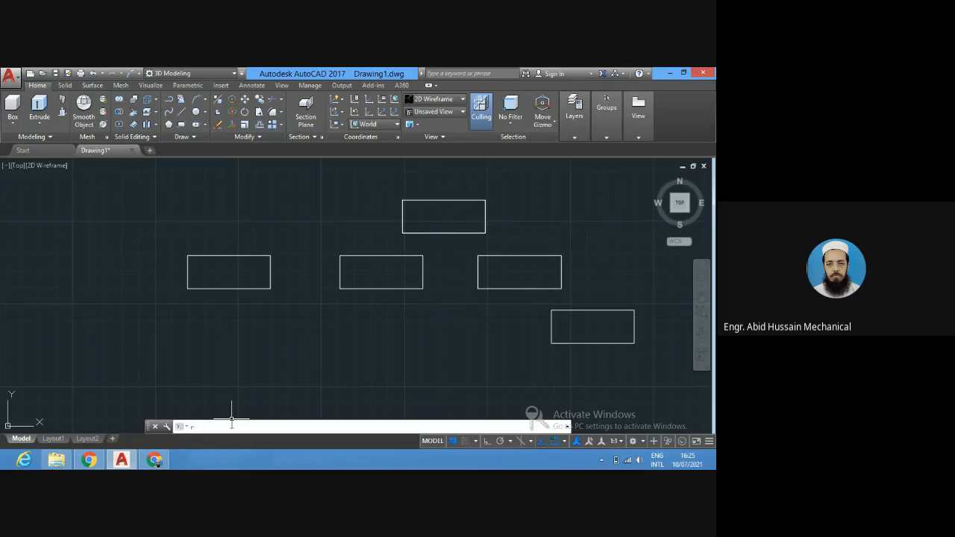
text(r)
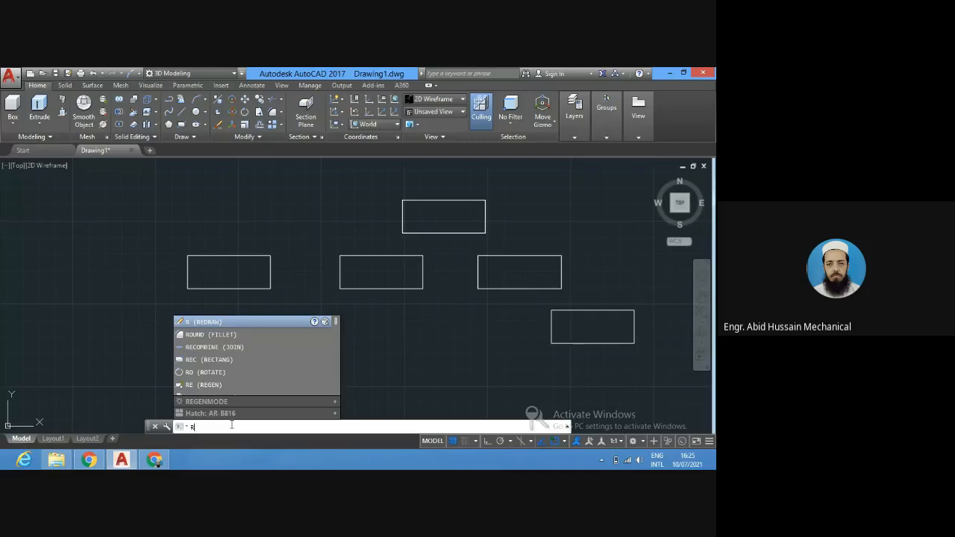
text(o)
key(Return)
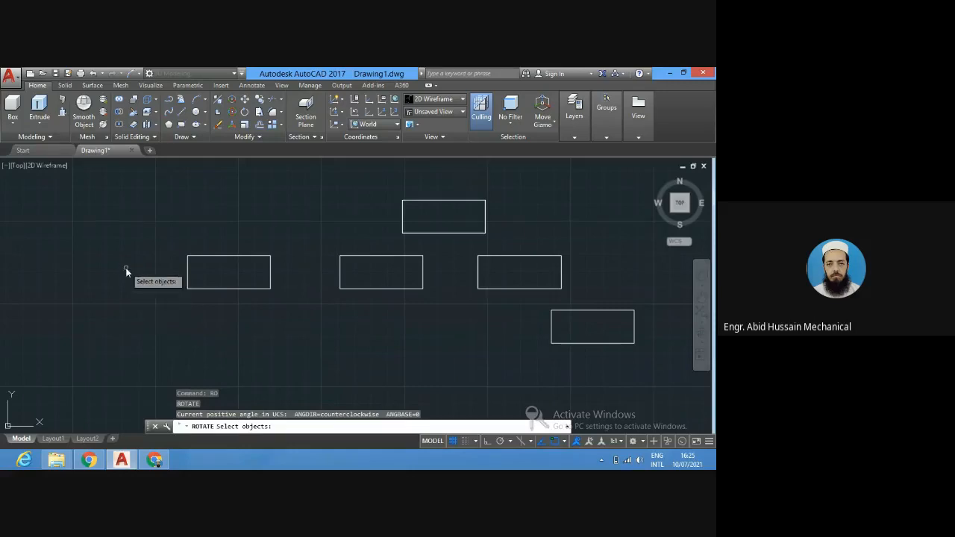
mouse_move(125, 271)
mouse_down()
mouse_move(181, 299)
mouse_move(305, 302)
mouse_move(291, 222)
mouse_move(272, 218)
mouse_up()
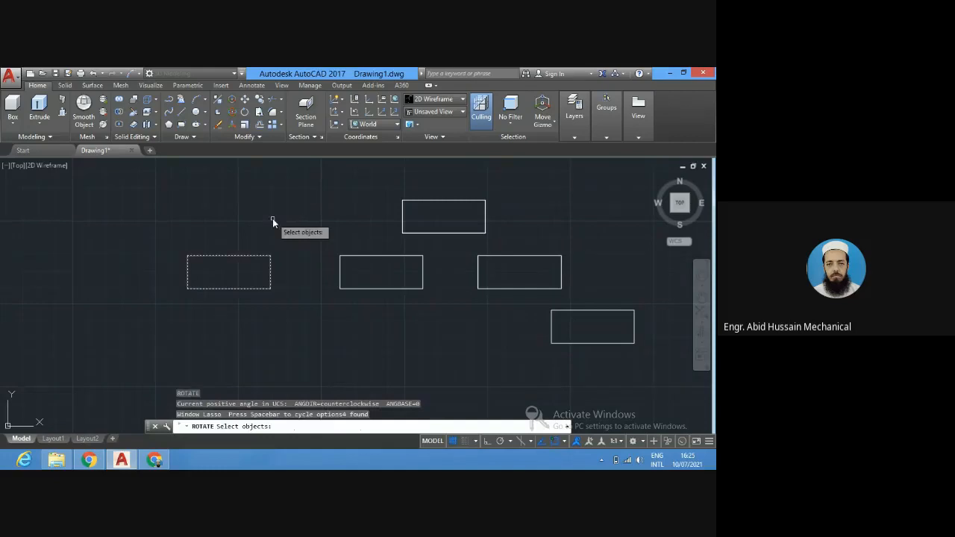
key(Return)
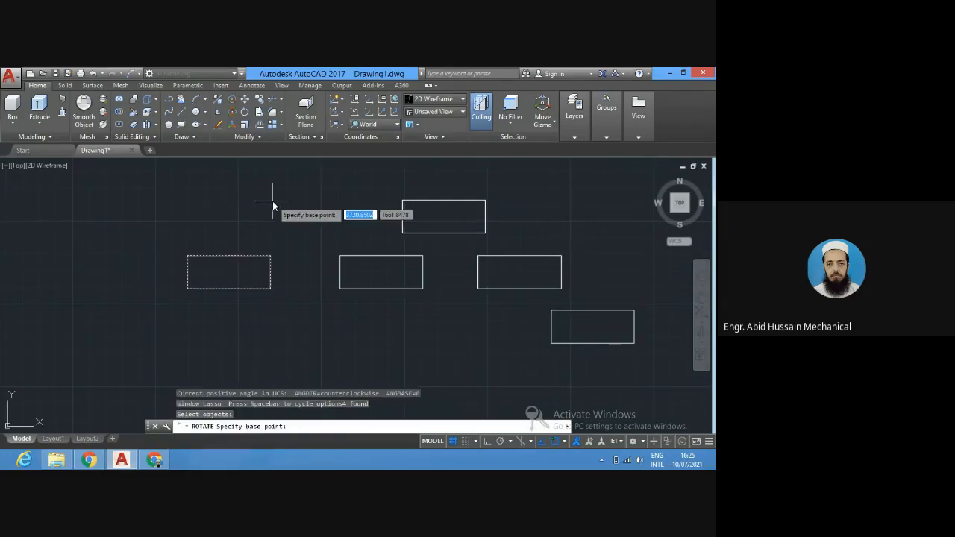
click(269, 292)
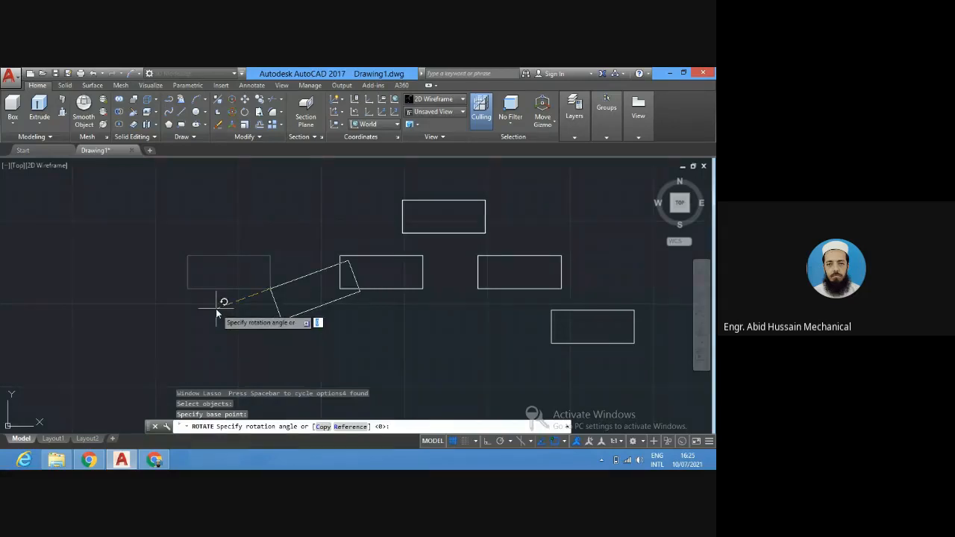
text(150)
key(Return)
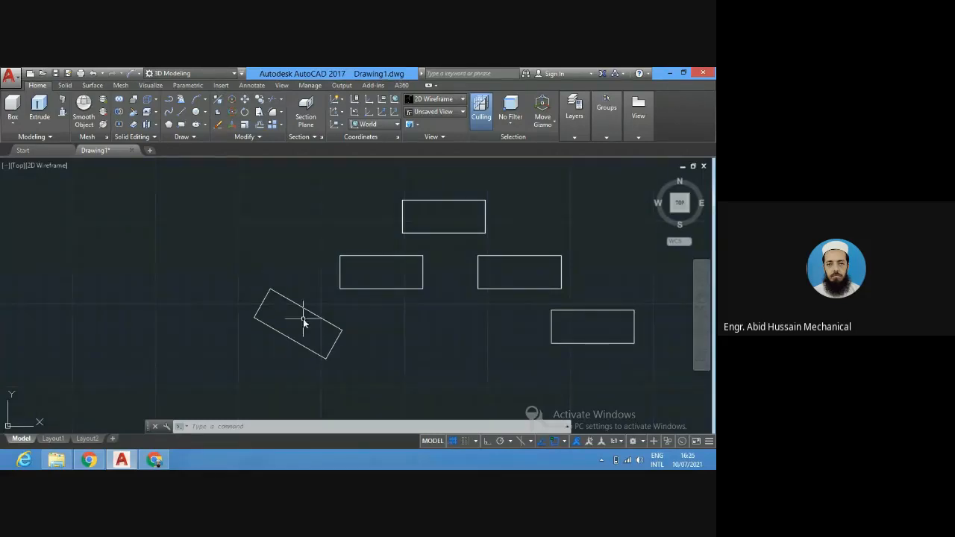
Erase the rotated rectangle and the other copies, keeping only the lower-right rectangle.
mouse_move(131, 259)
mouse_down()
mouse_move(173, 365)
mouse_move(541, 307)
mouse_move(605, 228)
mouse_move(419, 150)
mouse_move(414, 170)
mouse_up()
key(Delete)
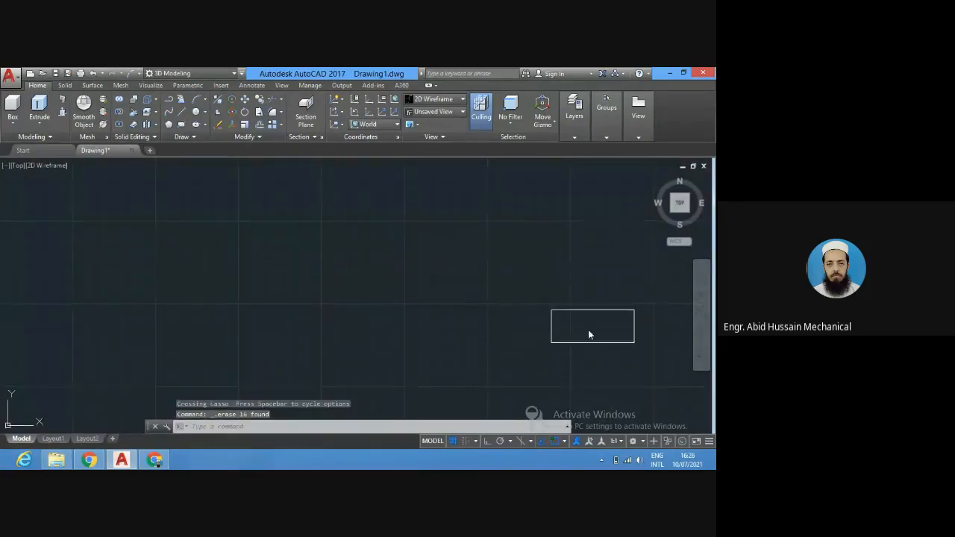
Start an array of the remaining rectangle with all four sides selected, choosing the Rectangular type.
mouse_move(588, 335)
middle_down()
mouse_move(428, 305)
mouse_move(197, 300)
middle_up()
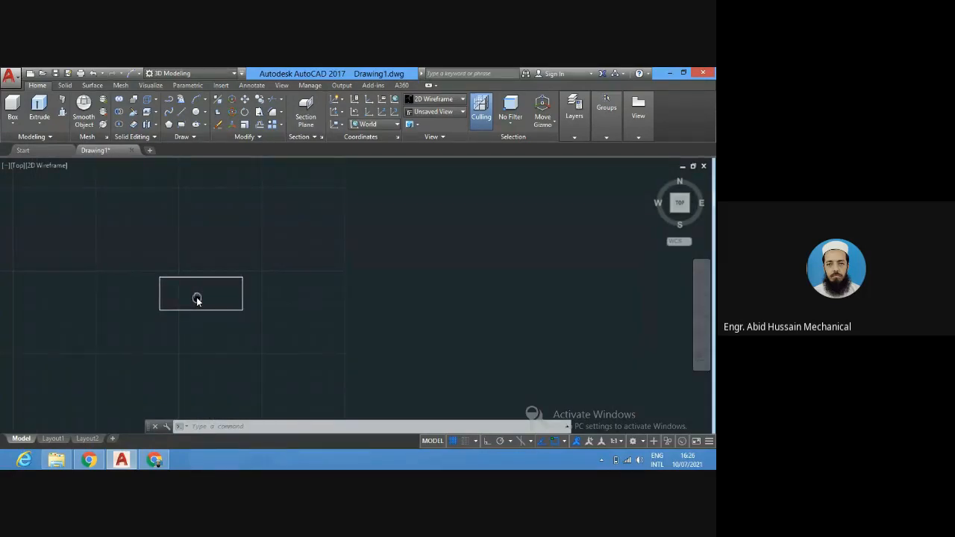
mouse_move(197, 300)
middle_down()
mouse_move(313, 399)
mouse_move(309, 375)
mouse_move(231, 258)
mouse_move(192, 339)
mouse_move(226, 283)
middle_up()
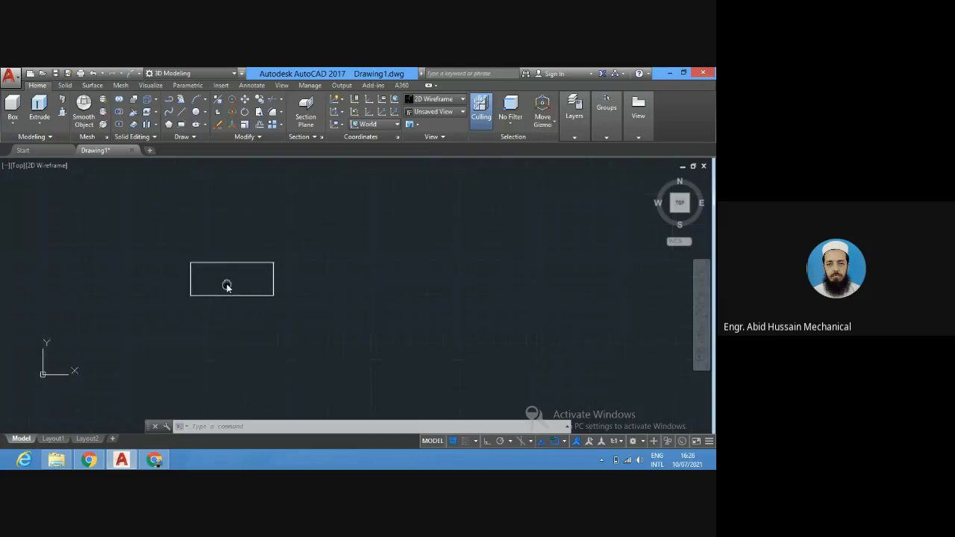
click(231, 427)
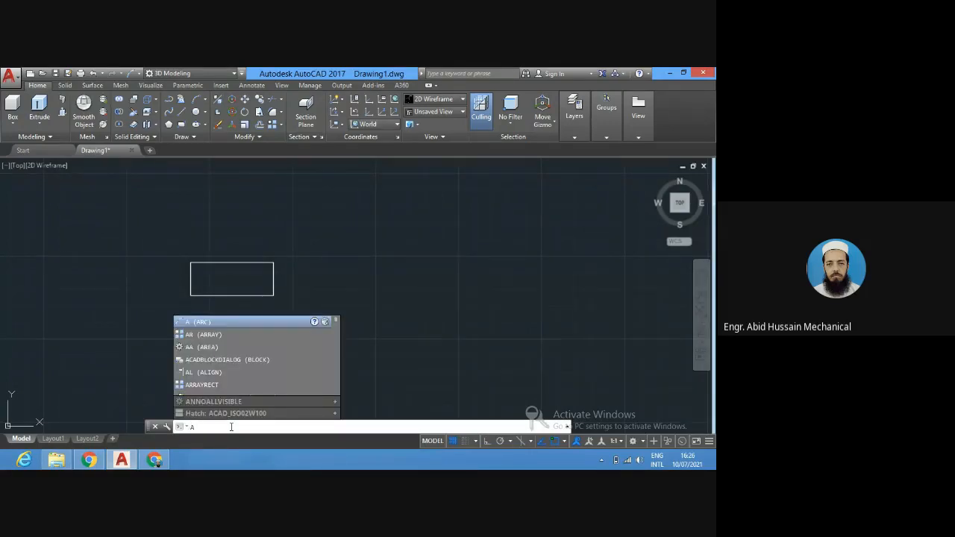
key(Return)
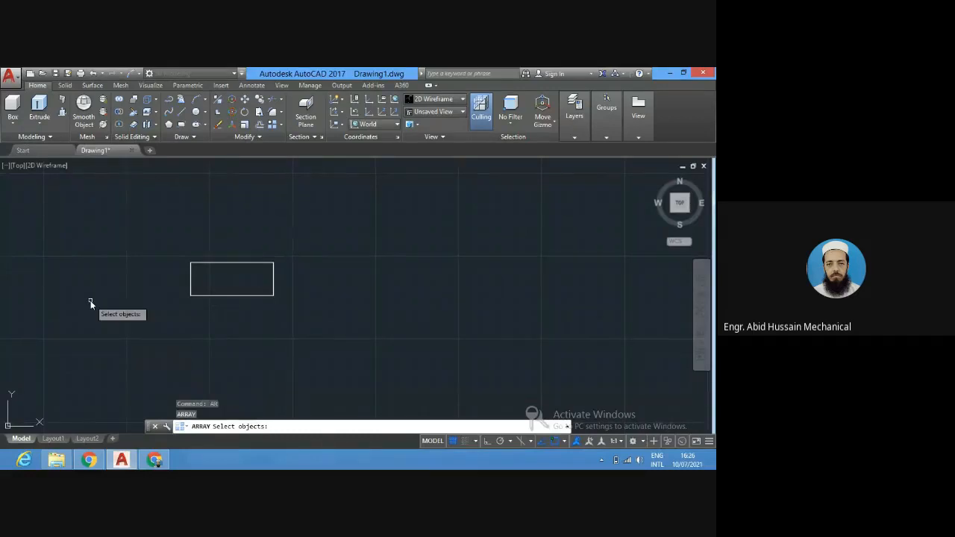
click(100, 264)
mouse_move(102, 271)
mouse_down()
mouse_move(249, 330)
mouse_move(279, 320)
mouse_up()
mouse_move(316, 274)
mouse_down()
mouse_move(316, 249)
mouse_move(303, 252)
mouse_up()
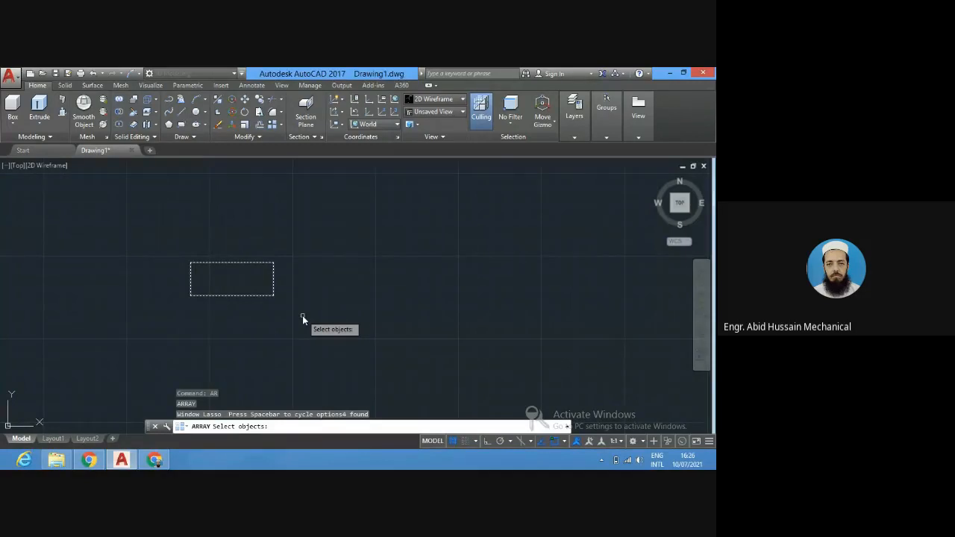
key(Return)
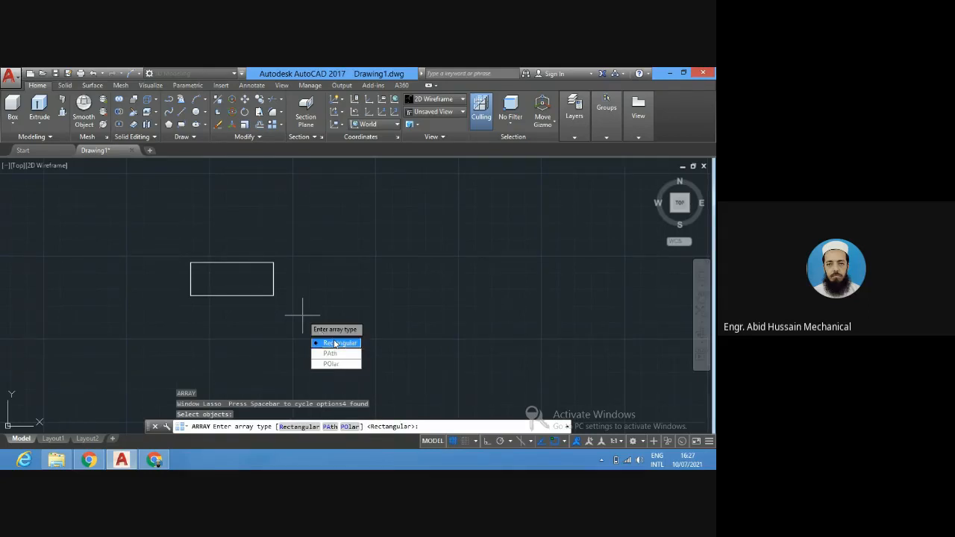
click(332, 342)
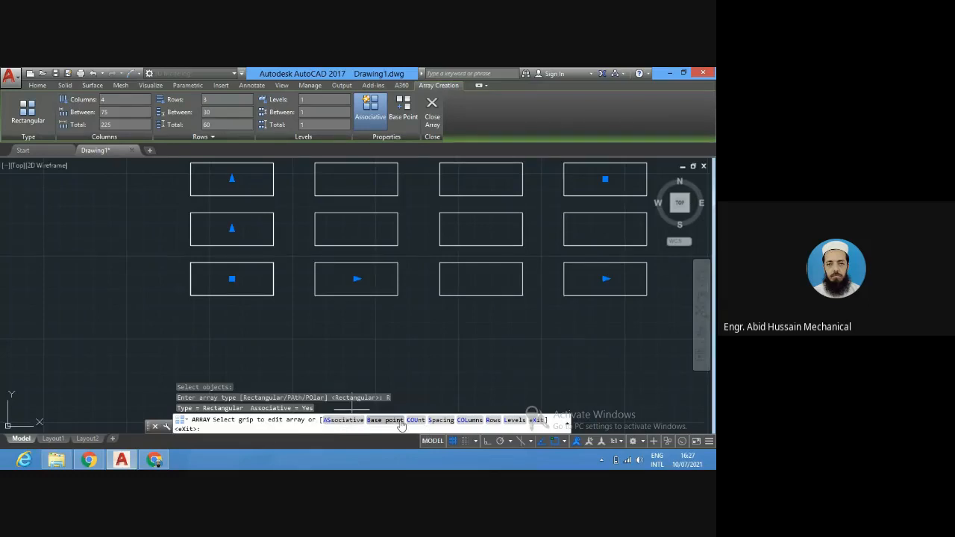
Set the array to 3 columns with a distance of 45 between columns.
click(469, 420)
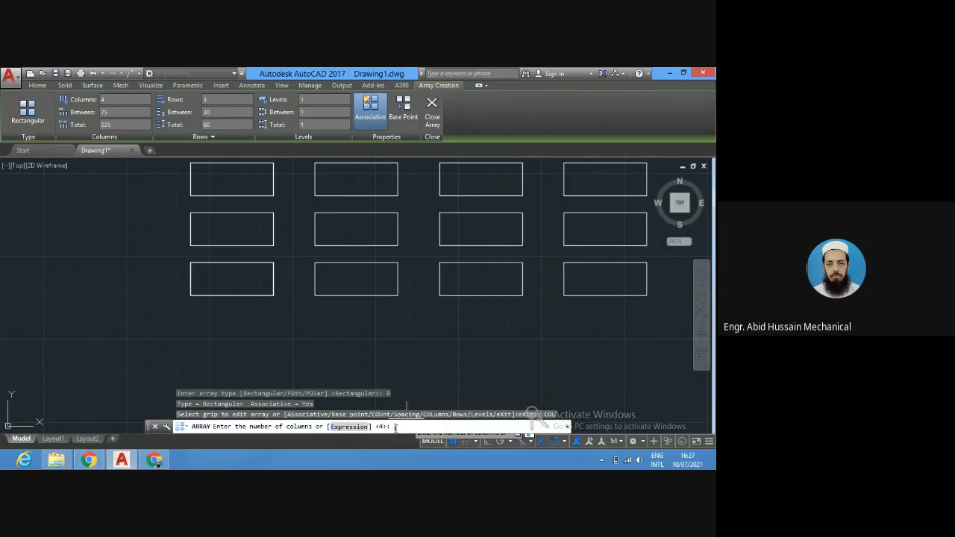
text(3)
key(Return)
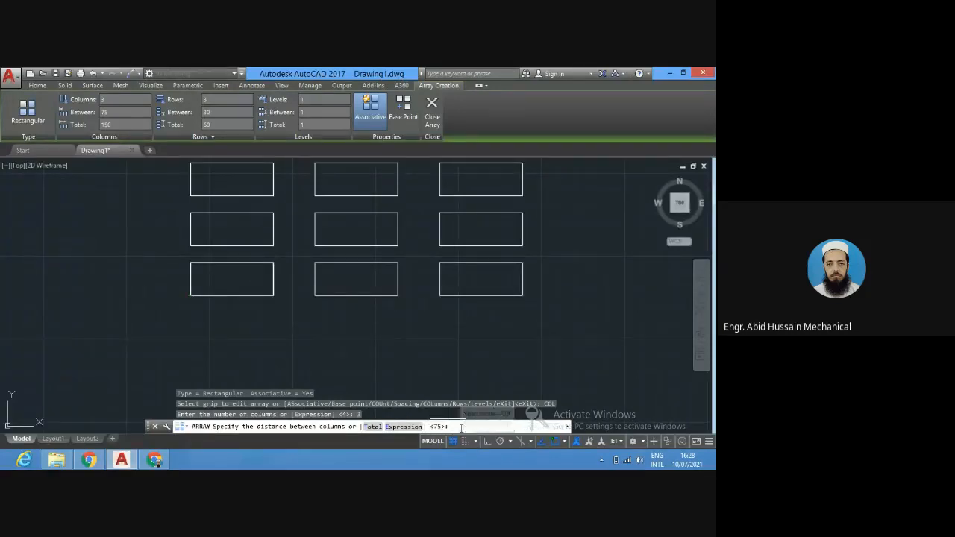
text(4)
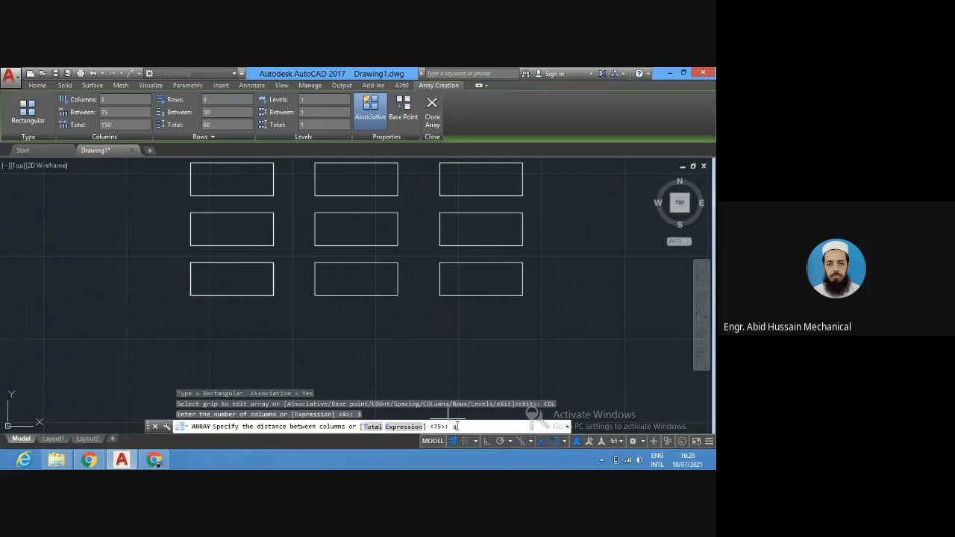
text(5)
key(Return)
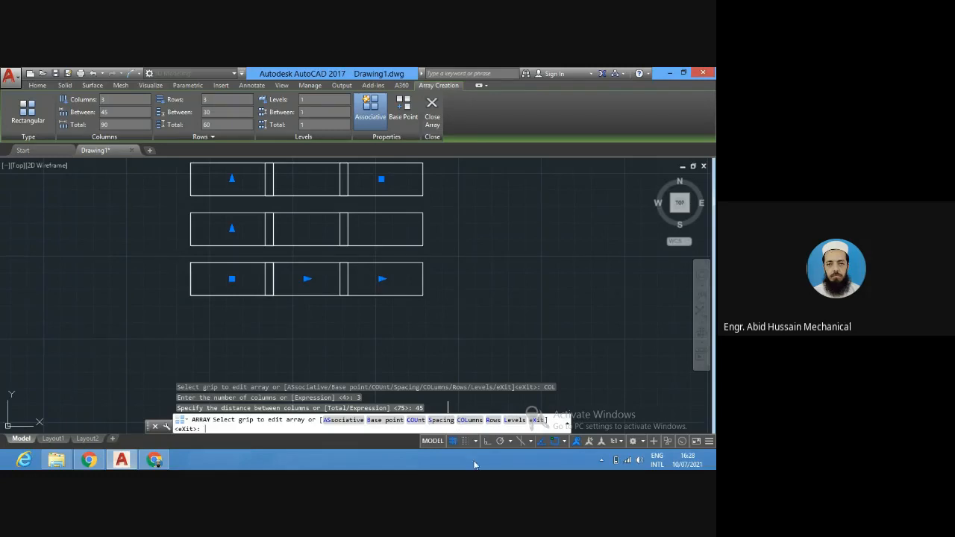
Set the array to 2 rows spaced 20 apart, keep the default incrementing elevation, and finish the array.
click(492, 420)
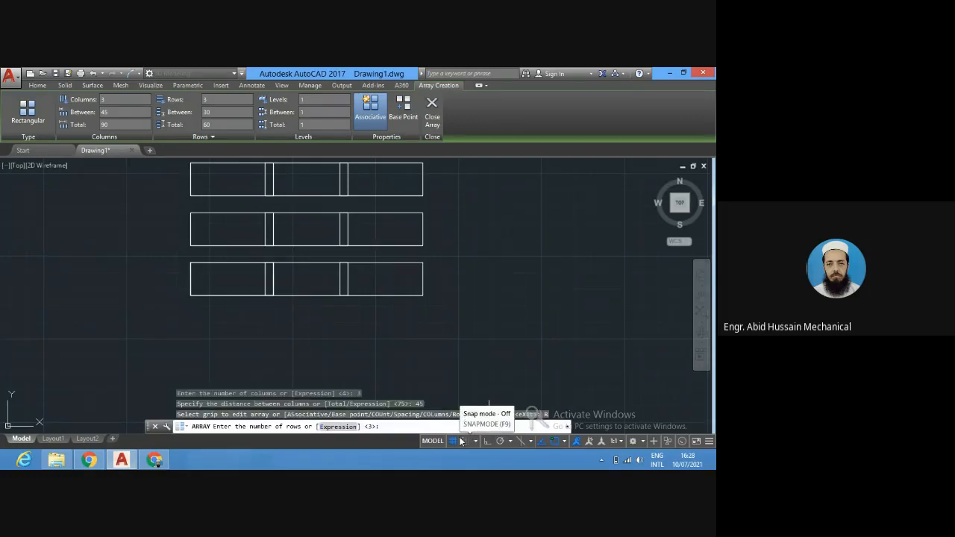
key(Return)
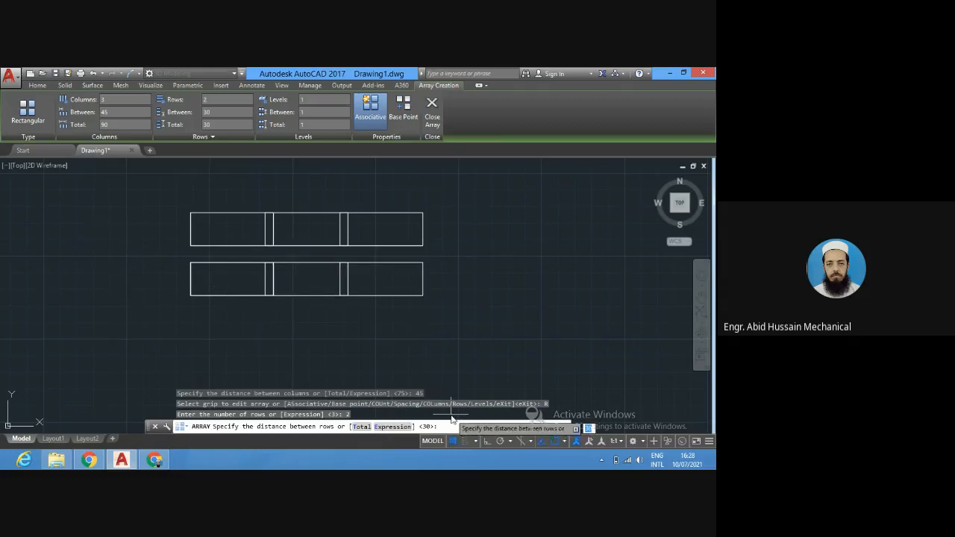
text(20)
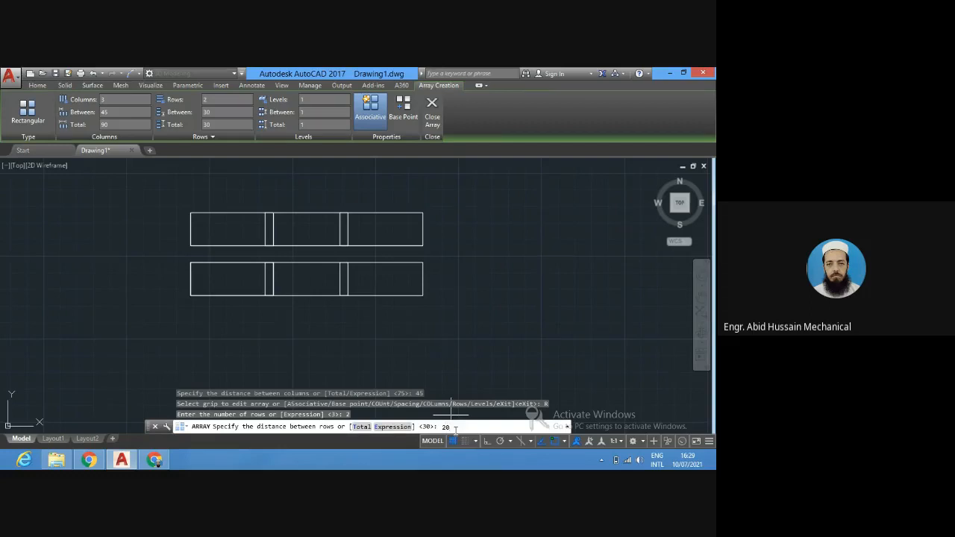
key(Return)
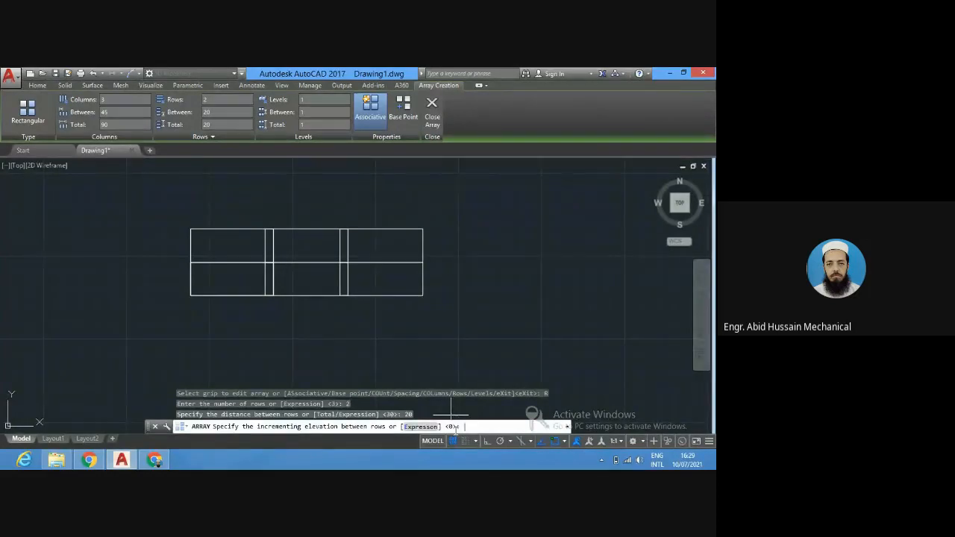
key(Return)
key(Return)
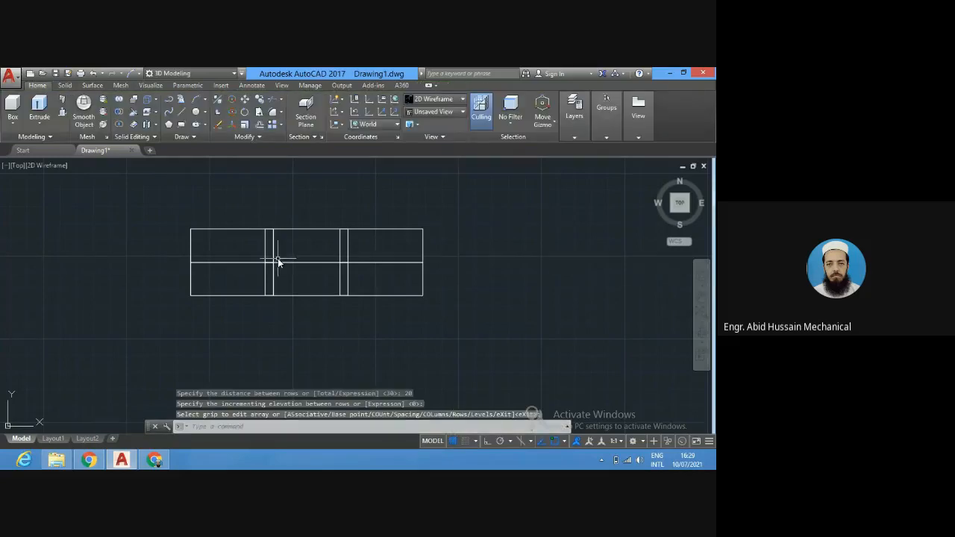
Undo the rectangular array and the view panning before it, and leave nothing selected.
key(ctrl+z)
key(ctrl+z)
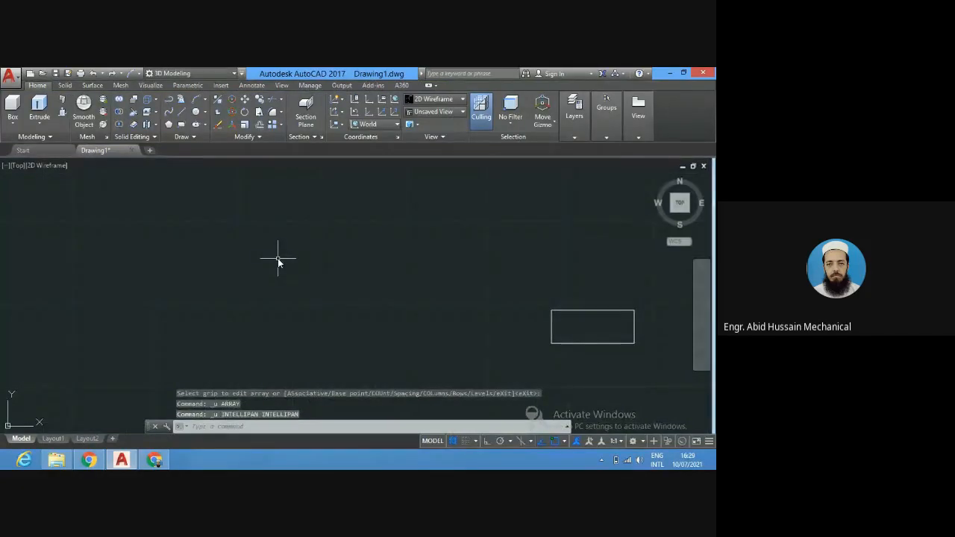
drag(565, 333, 192, 218)
key(Escape)
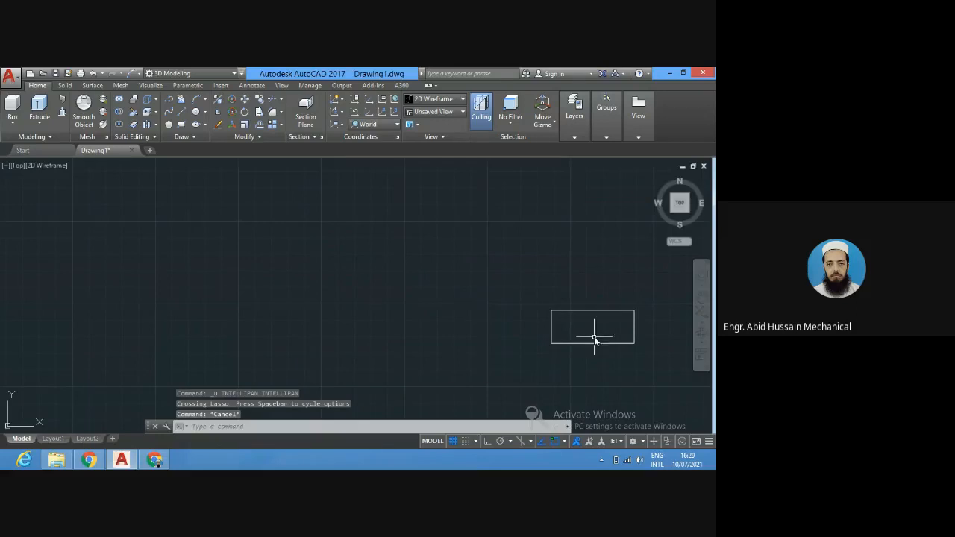
mouse_move(588, 335)
middle_down()
mouse_move(139, 262)
mouse_move(122, 305)
middle_up()
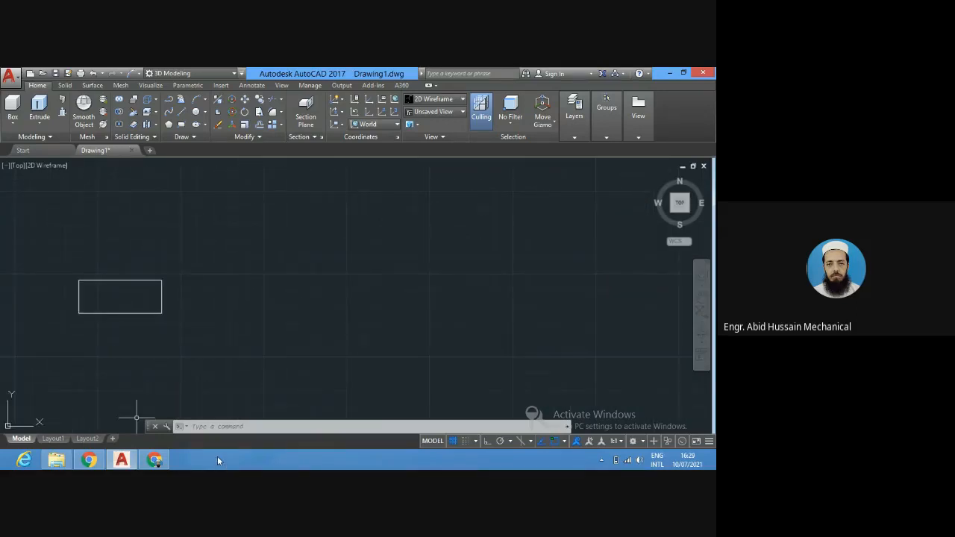
text(a)
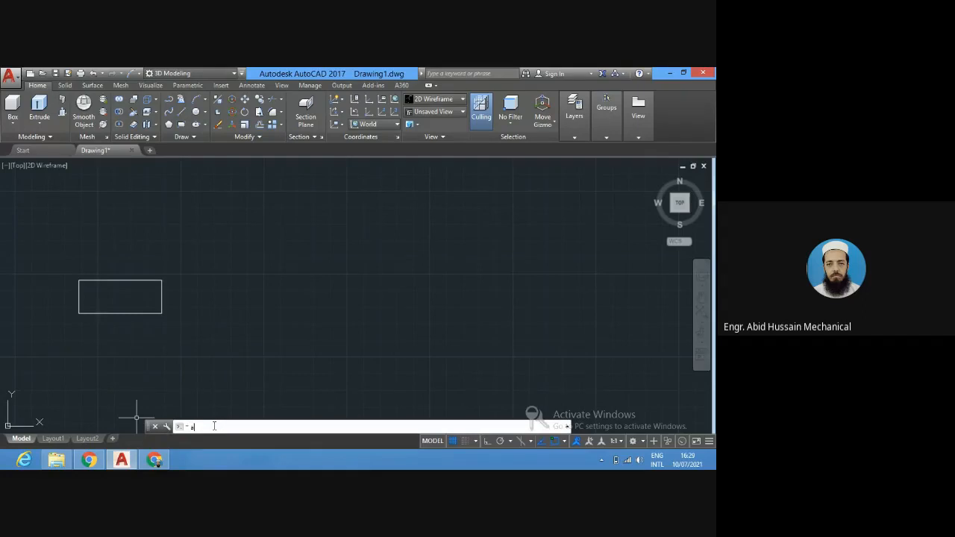
key(Return)
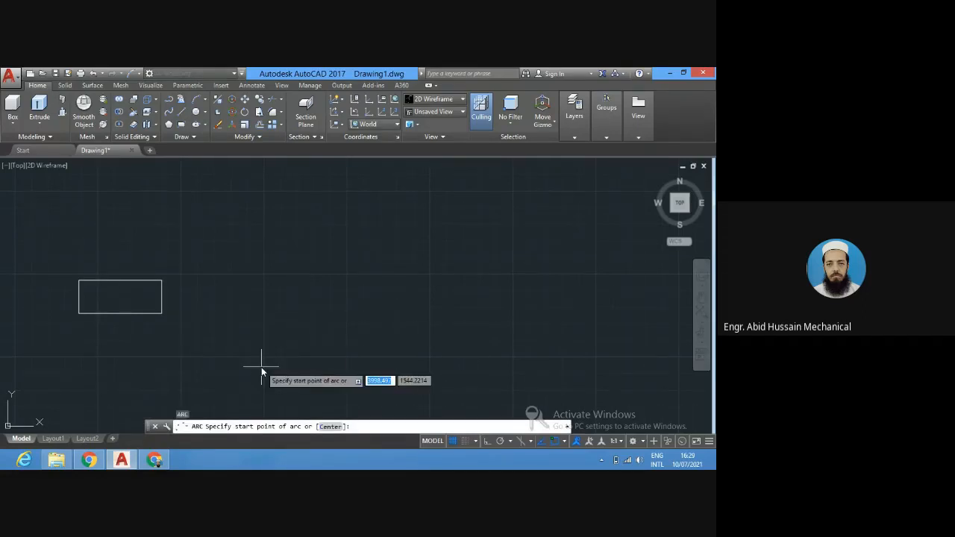
key(Escape)
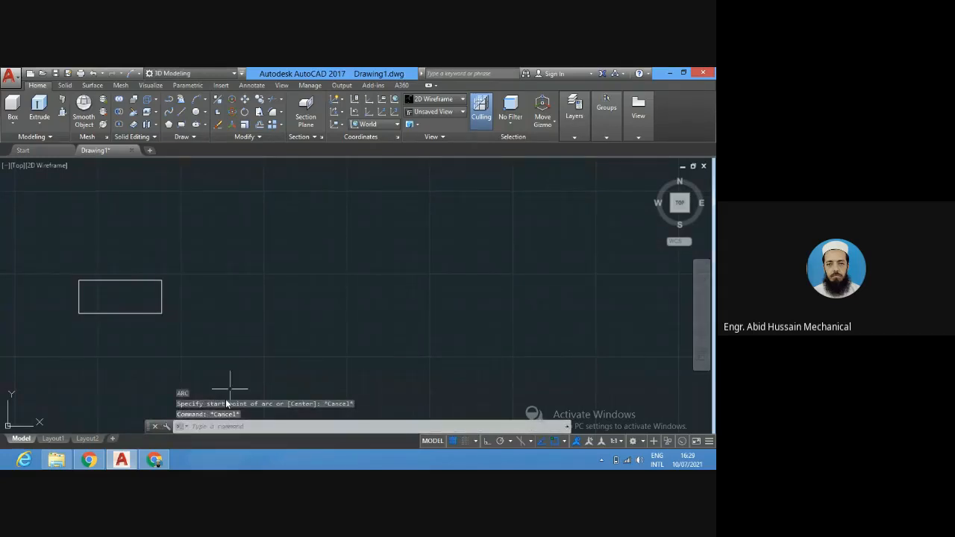
Start an array of the rectangle with all four of its sides selected, using the Rectangular array type.
click(212, 427)
text(A)
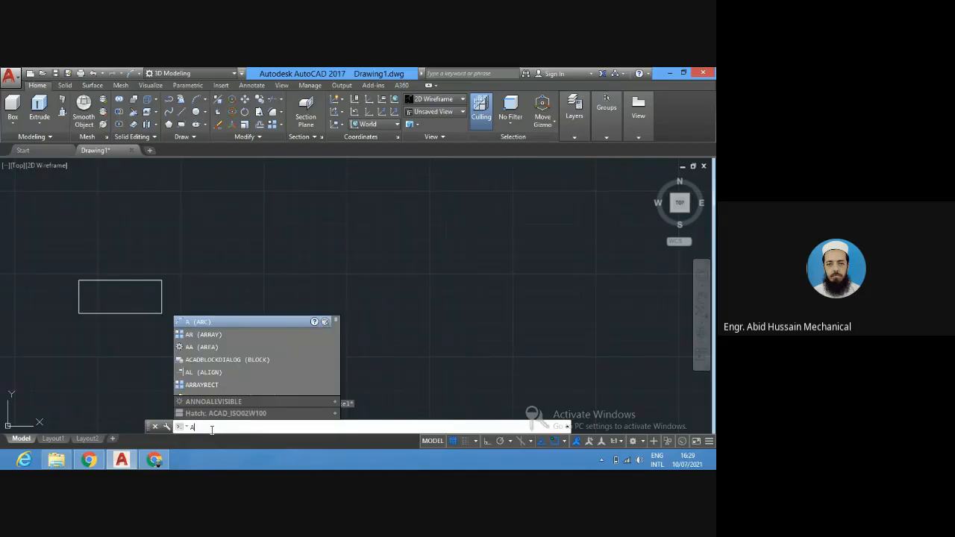
text(R)
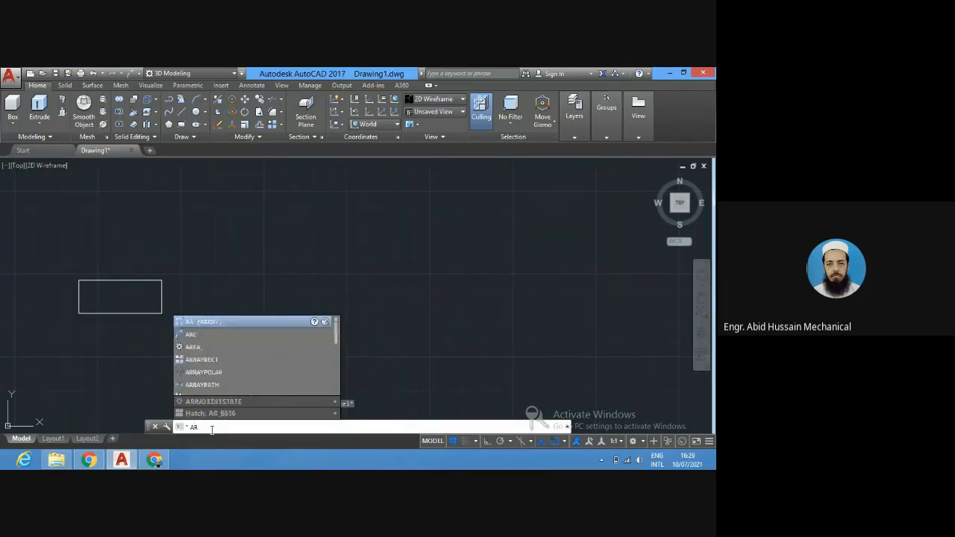
key(Return)
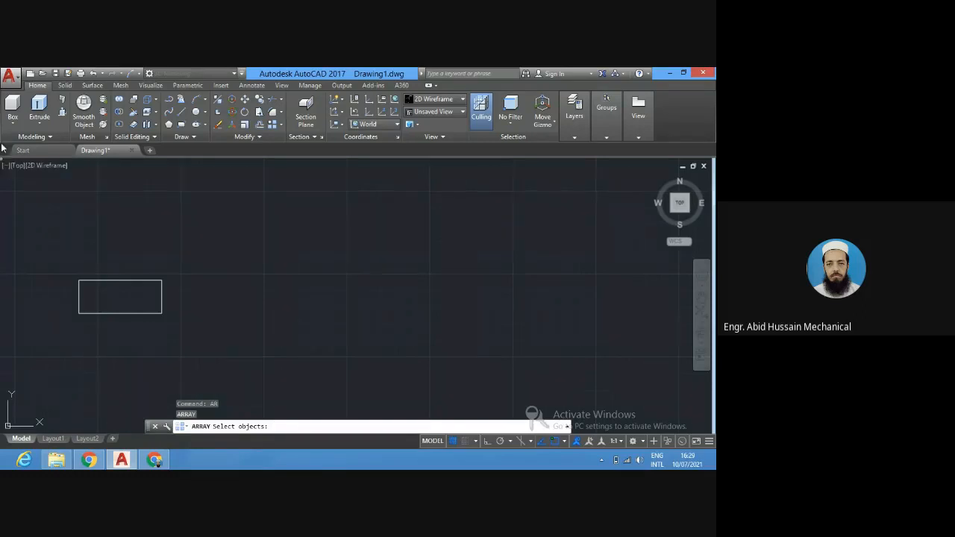
mouse_move(28, 297)
mouse_down()
mouse_move(38, 318)
mouse_move(95, 345)
mouse_move(198, 272)
mouse_move(200, 235)
mouse_up()
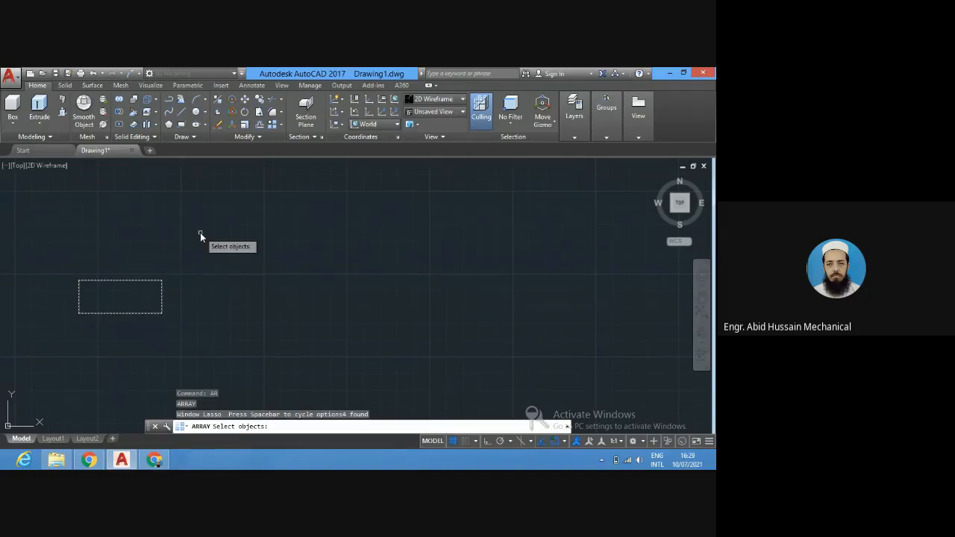
key(Return)
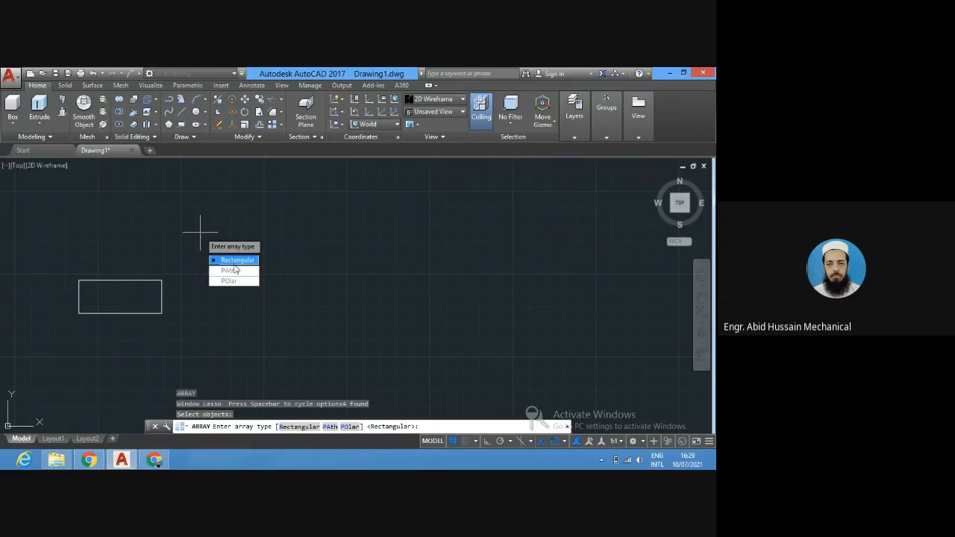
text(r)
key(Return)
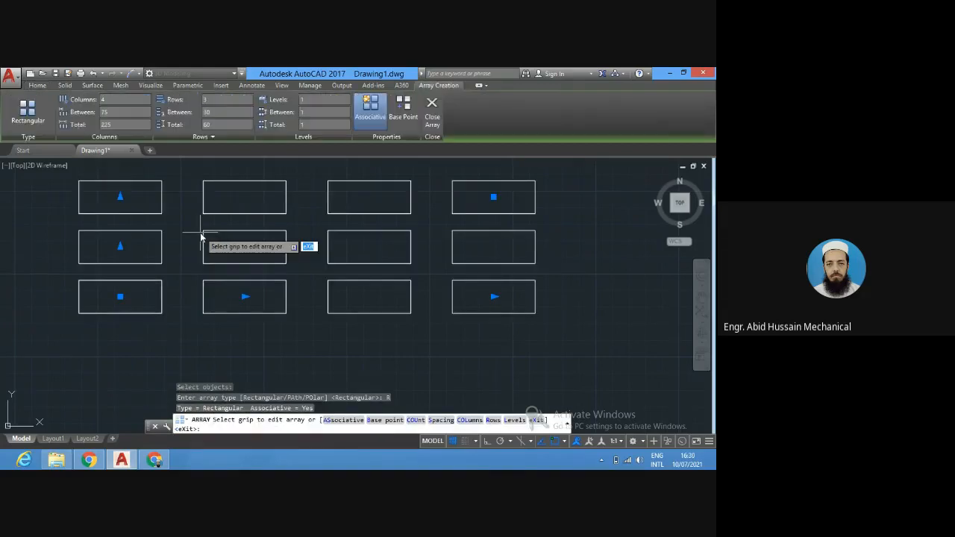
Set the rectangular array to 3 columns with a distance of 55 between columns.
click(471, 422)
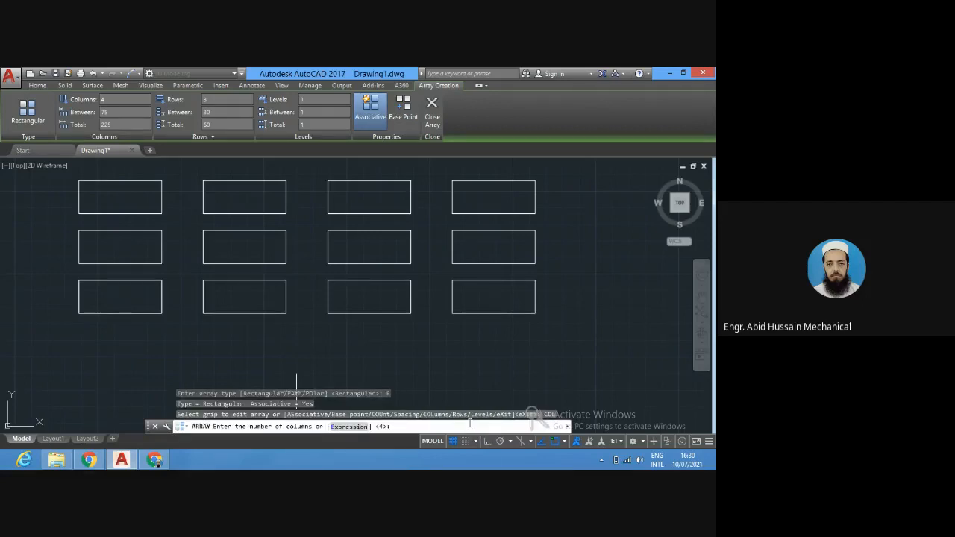
text(3)
key(Return)
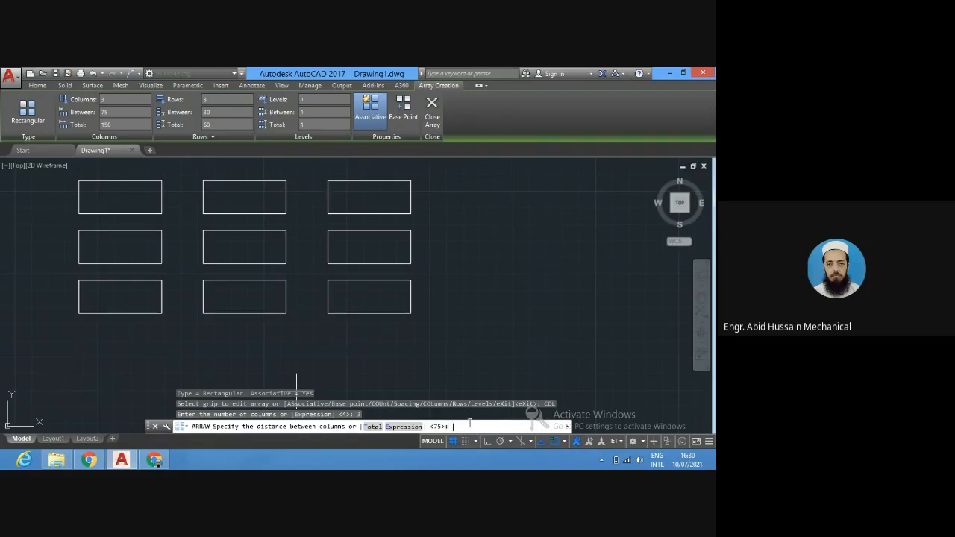
text(55)
key(Return)
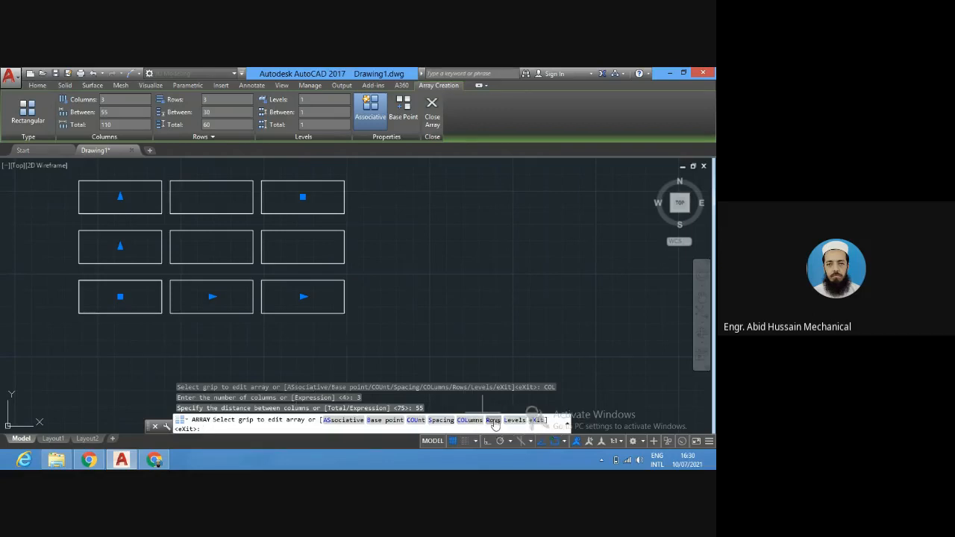
Set the rectangular array to 4 rows with a distance of 22 between rows.
click(493, 421)
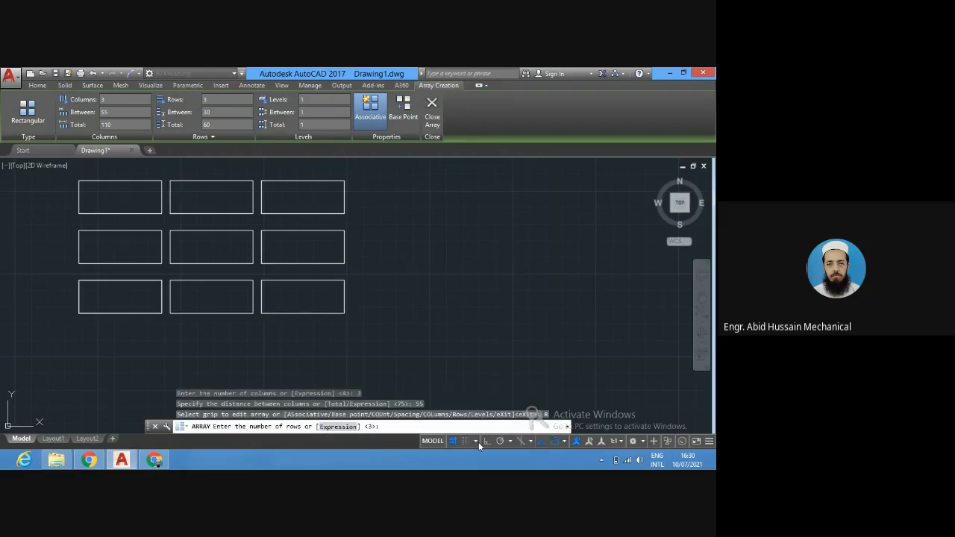
text(4)
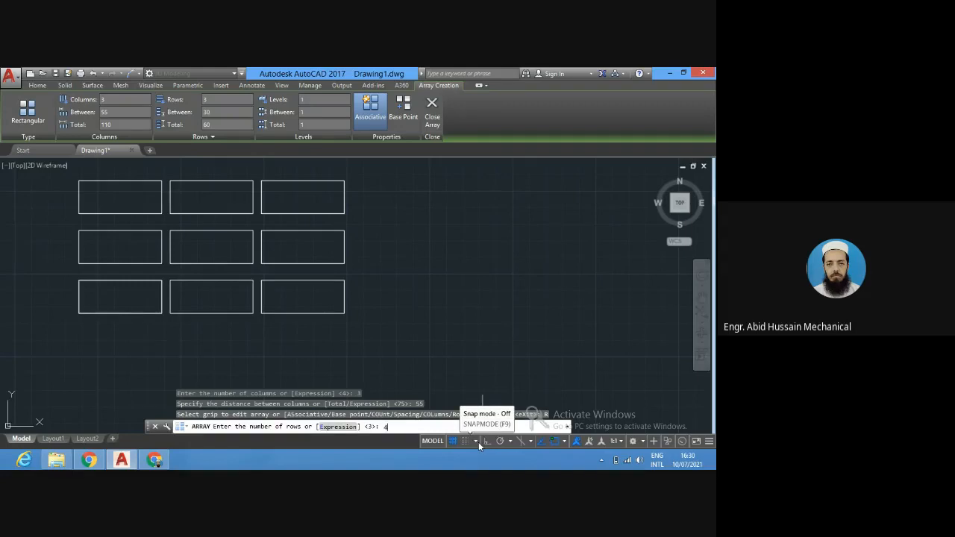
key(Return)
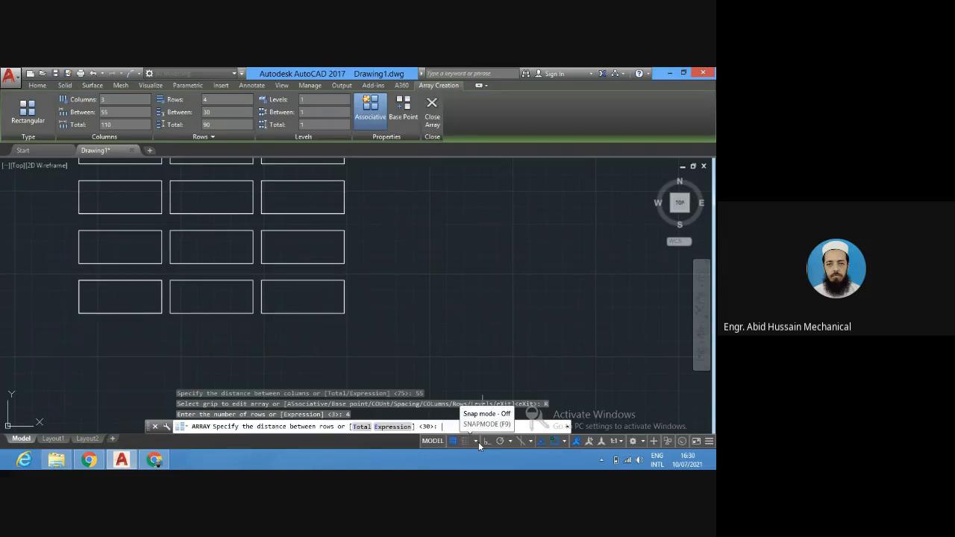
text(22)
key(Return)
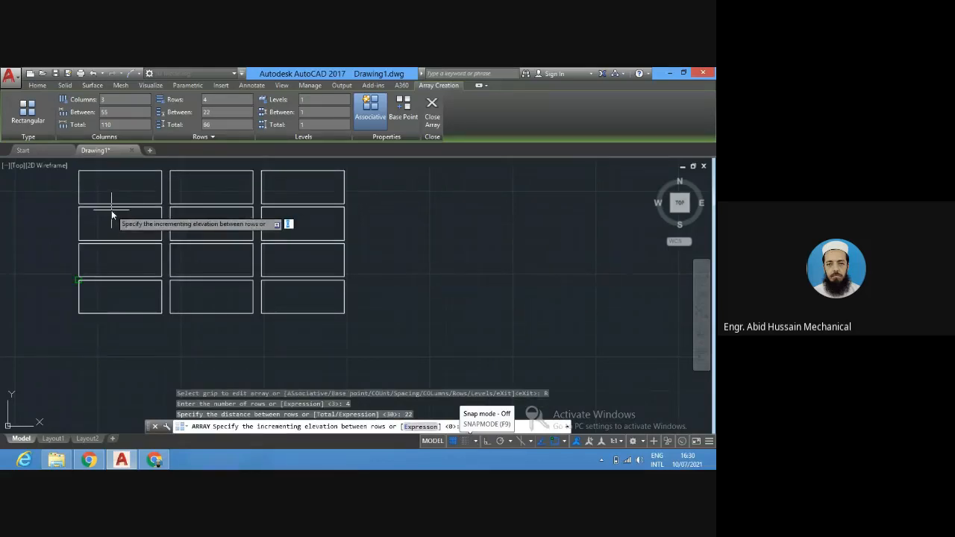
Finish the array without entering an incrementing elevation, and undo the whole rectangular array.
mouse_move(112, 217)
middle_down()
mouse_move(205, 358)
mouse_move(249, 289)
mouse_move(264, 240)
middle_up()
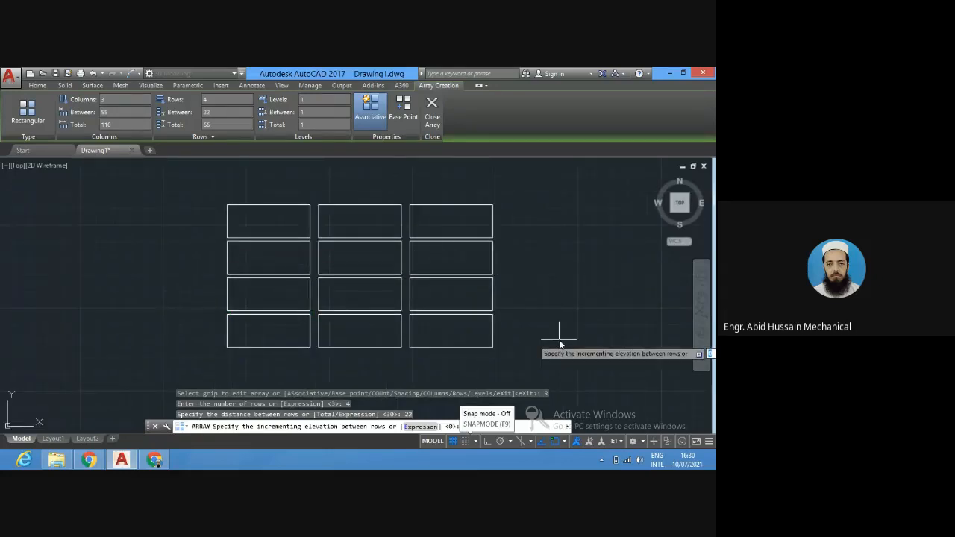
key(Escape)
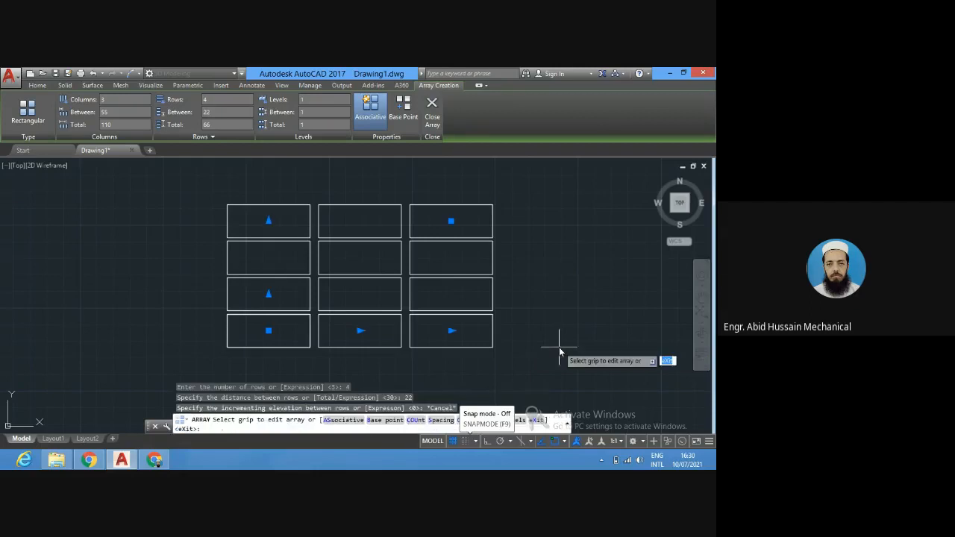
key(Return)
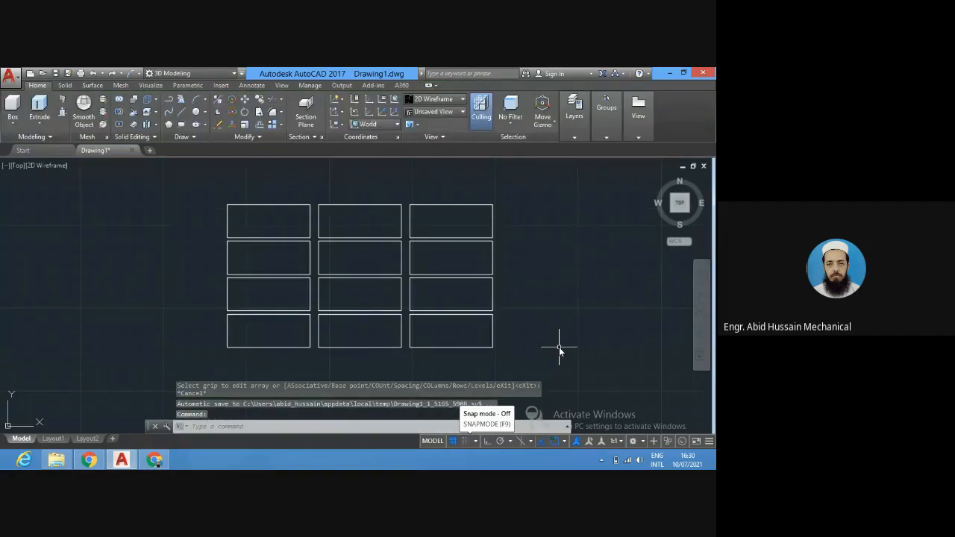
key(ctrl+z)
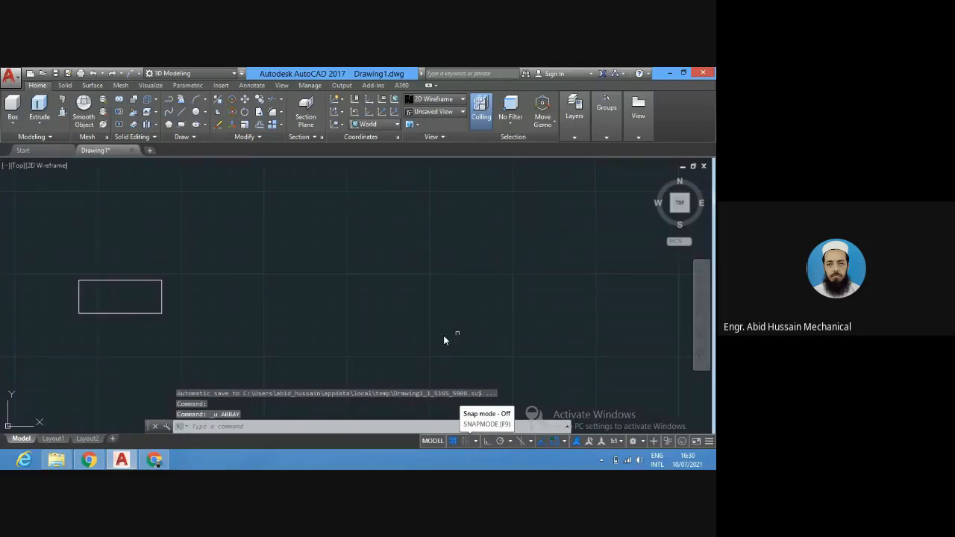
Create a Polar array of the rectangle's four sides about a center point to its right, keeping the default 6 items over 360 degrees.
click(223, 430)
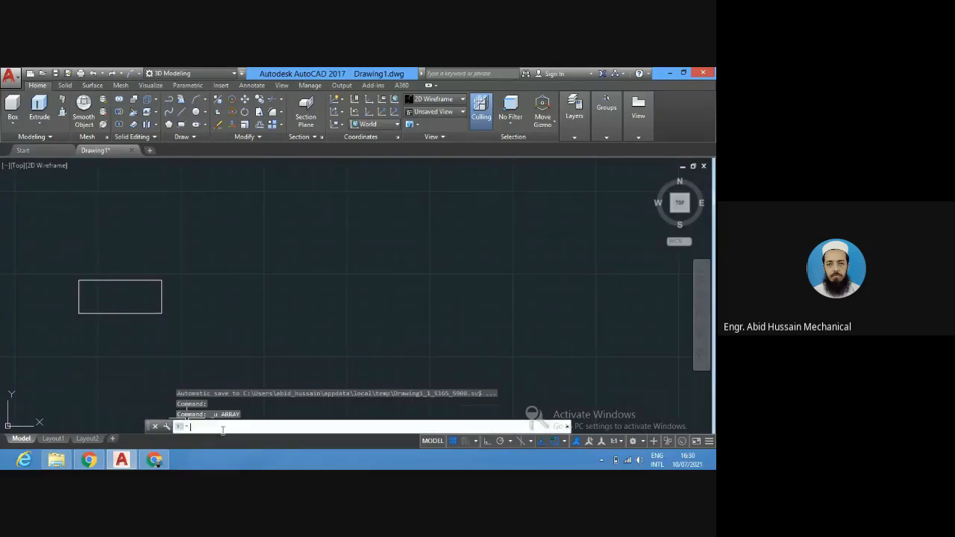
text(AR)
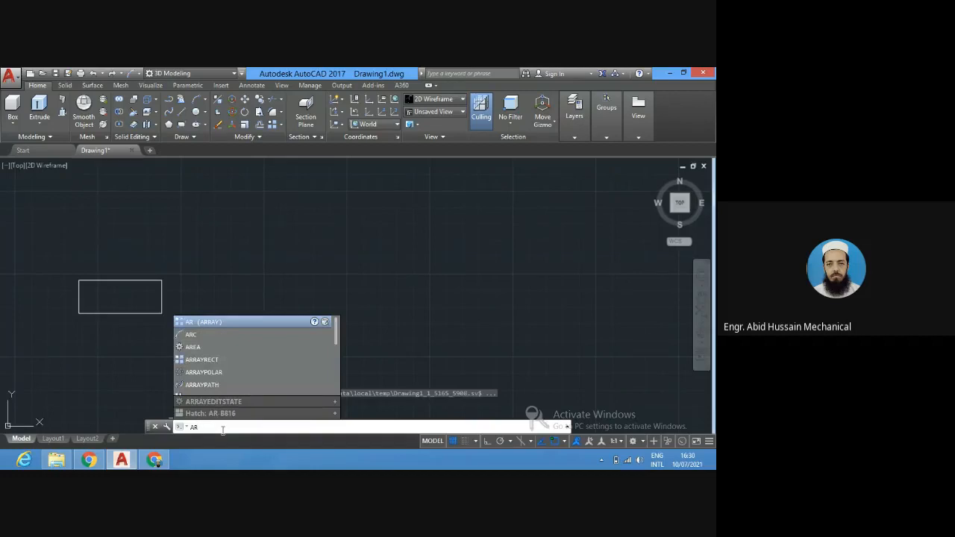
key(Return)
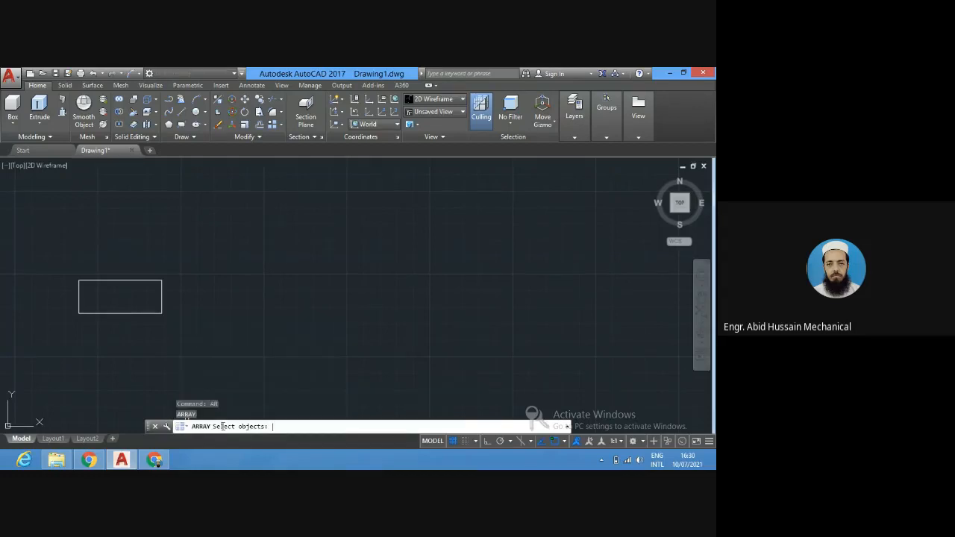
mouse_move(20, 280)
mouse_down()
mouse_move(52, 323)
mouse_move(139, 358)
mouse_move(160, 348)
mouse_move(195, 259)
mouse_up()
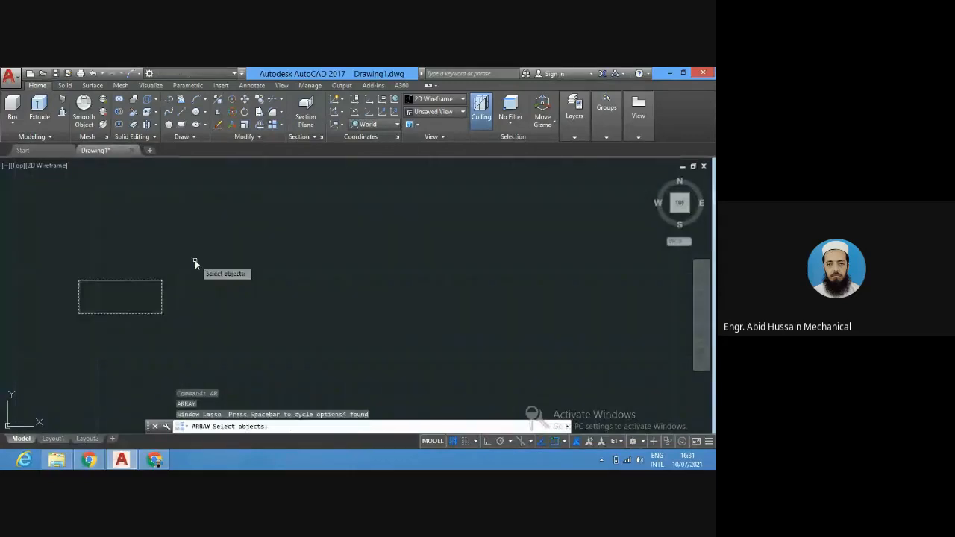
key(Return)
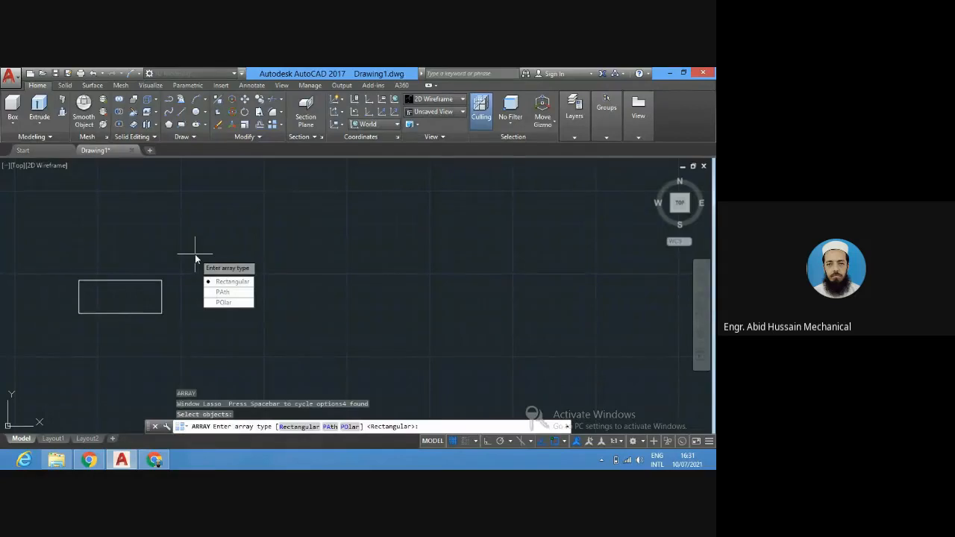
click(224, 302)
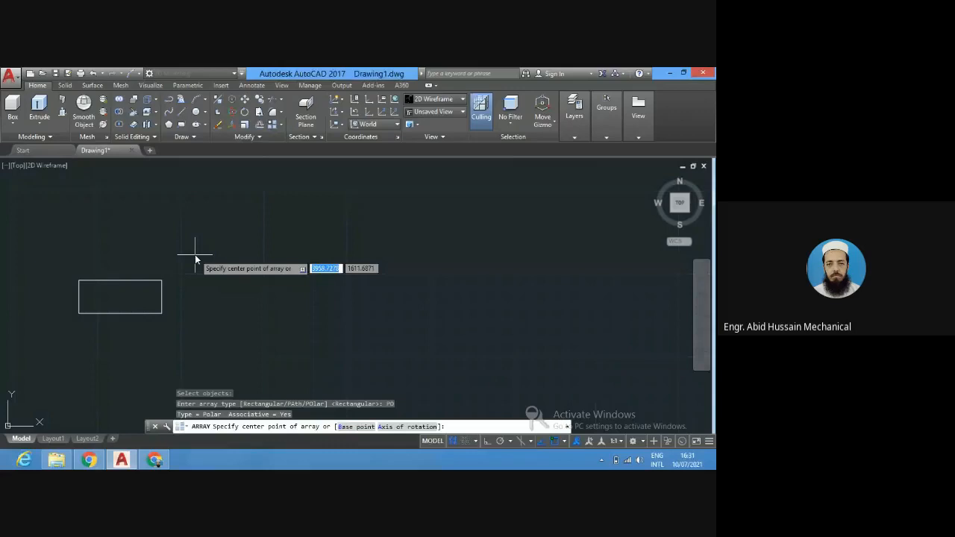
click(313, 280)
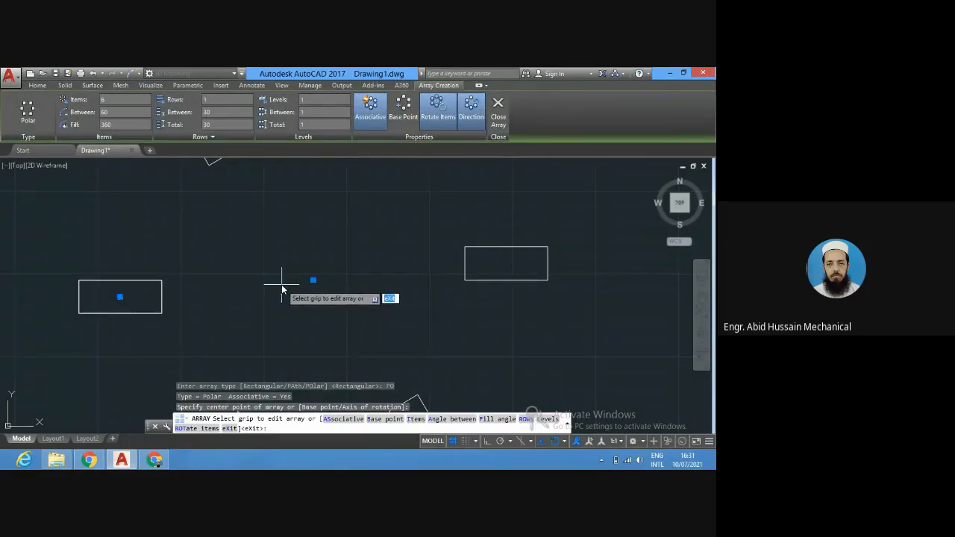
scroll(281, 284, down, 4)
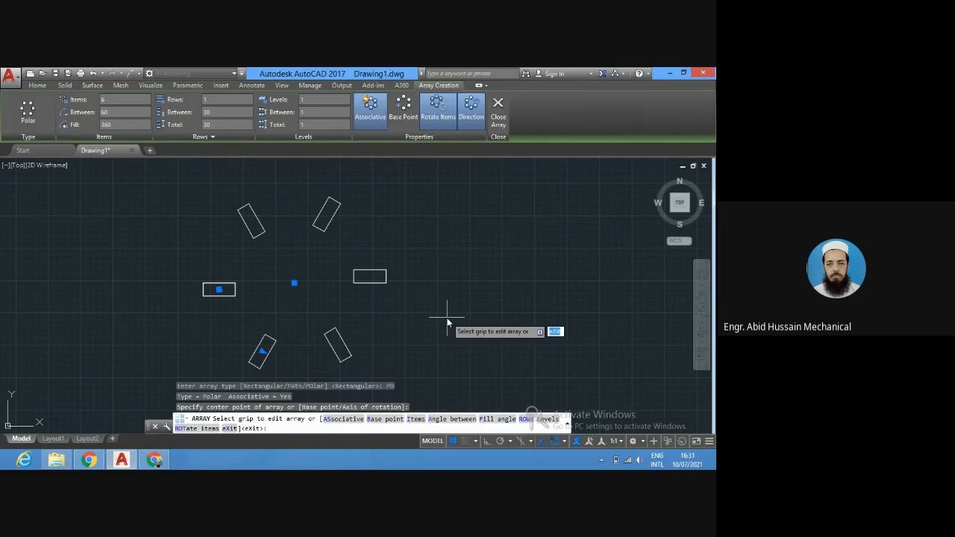
key(Return)
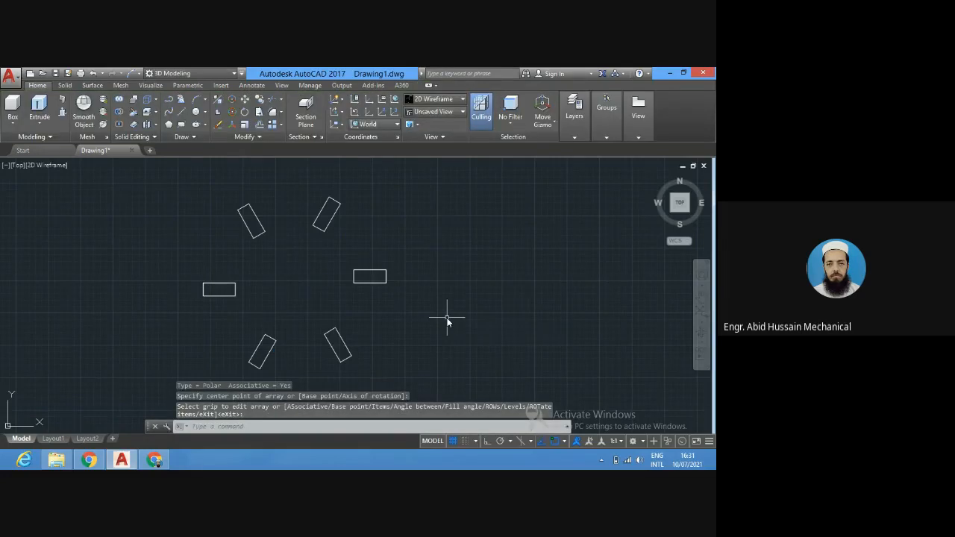
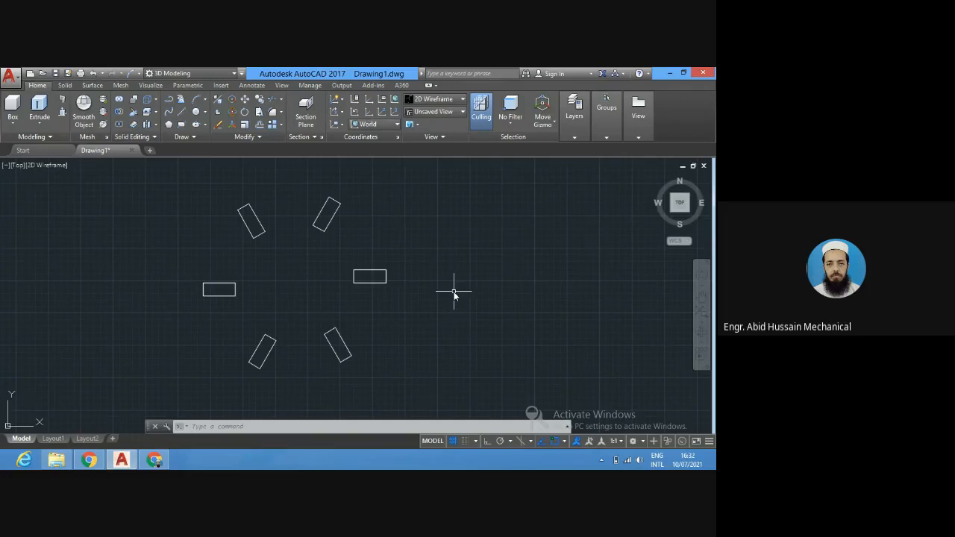
Undo the polar array and erase the top side of the rectangle.
key(ctrl+z)
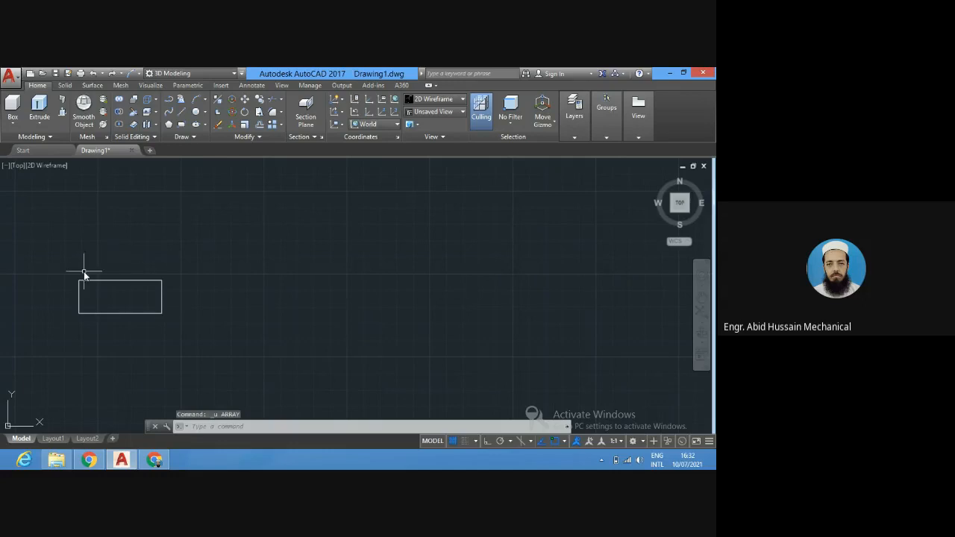
click(116, 281)
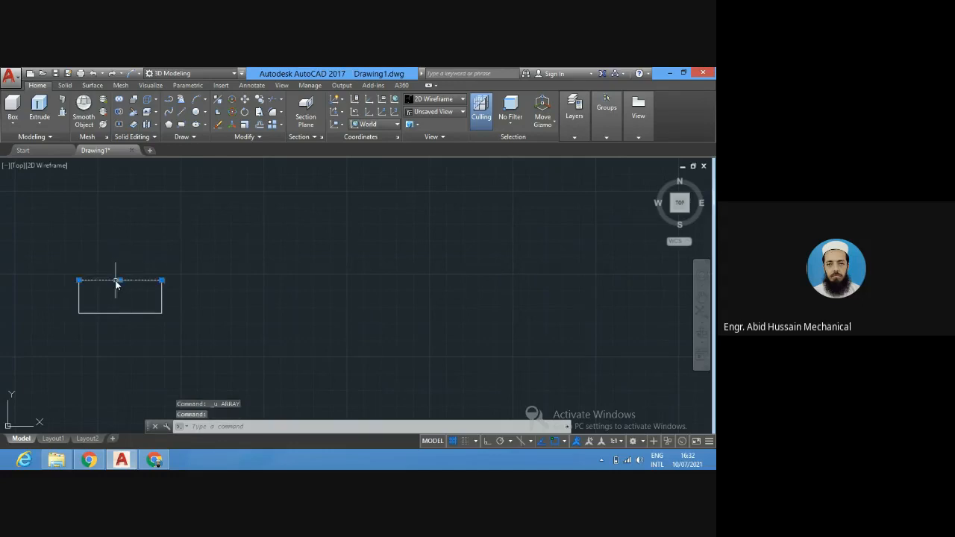
key(Delete)
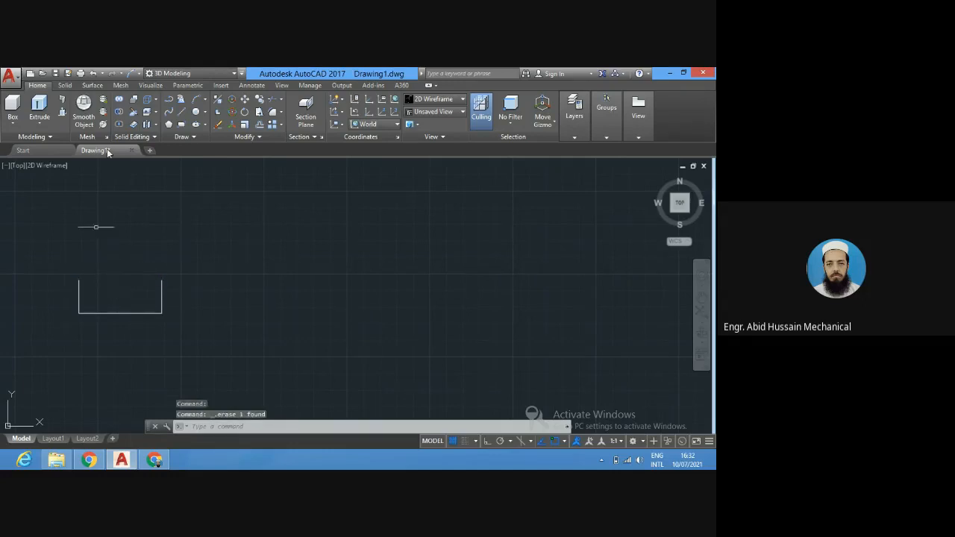
click(210, 427)
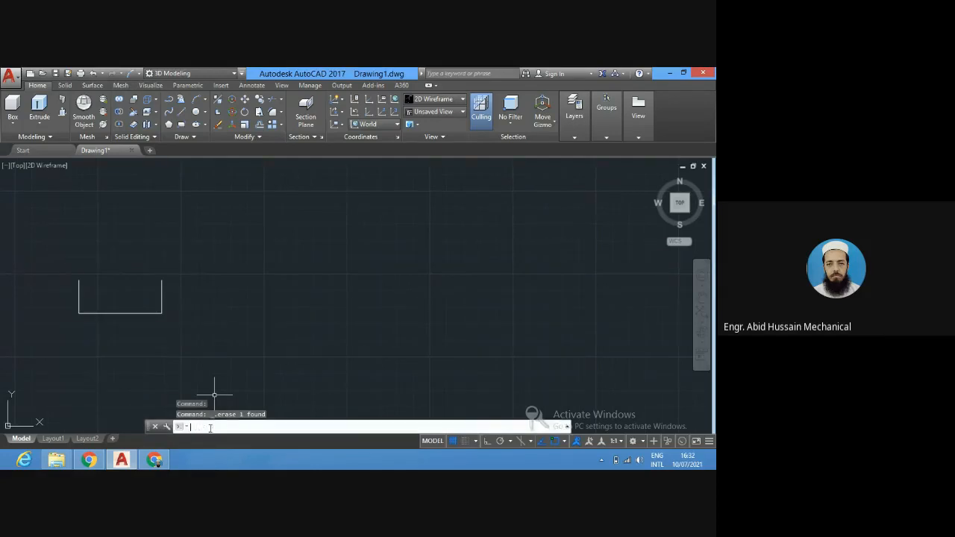
Draw a stepped outline across the rectangle's open top with Line, including a raised tab about 16 wide, ending on the right side.
text(l)
key(Return)
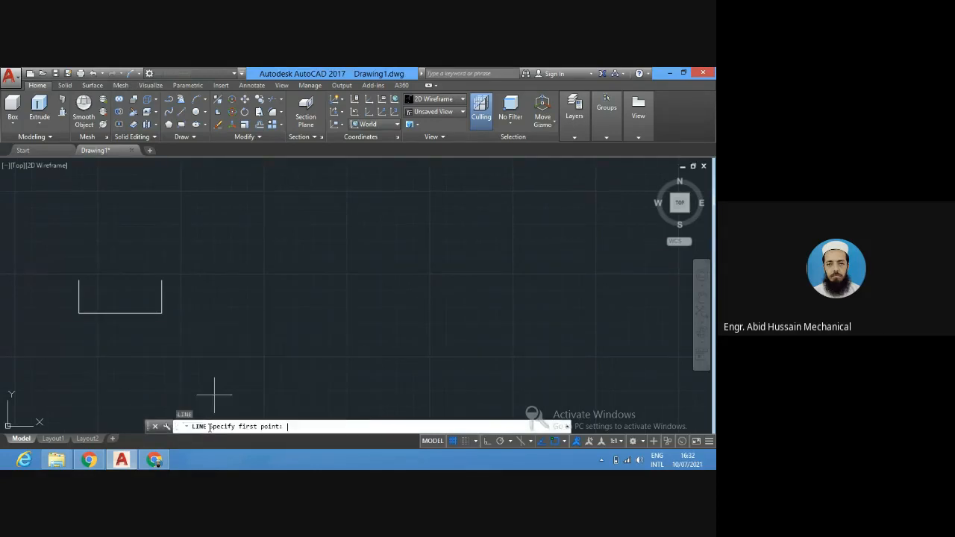
click(79, 280)
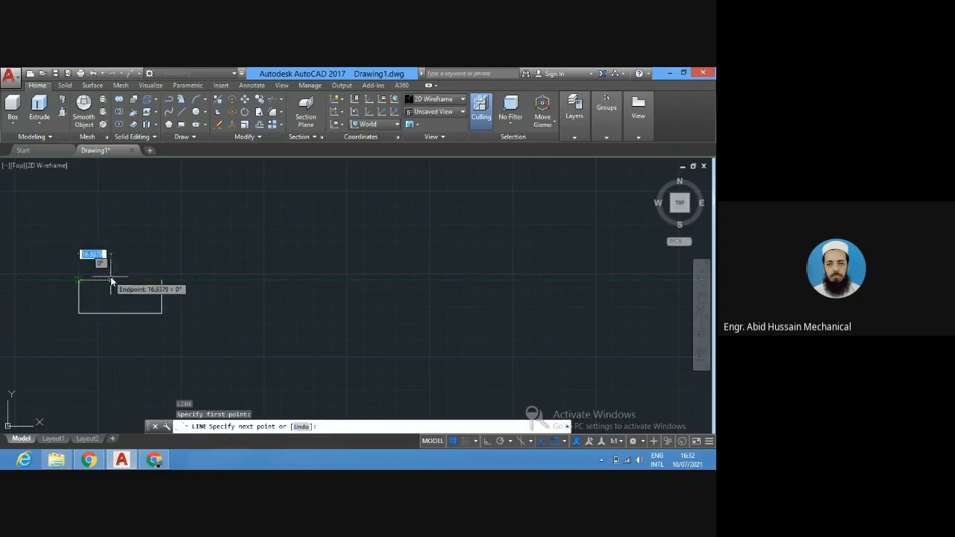
click(111, 281)
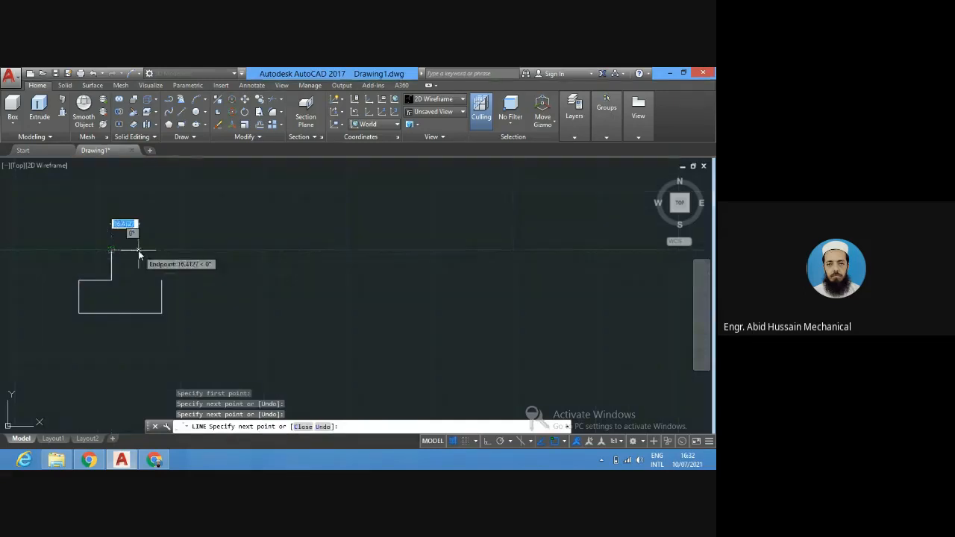
click(137, 252)
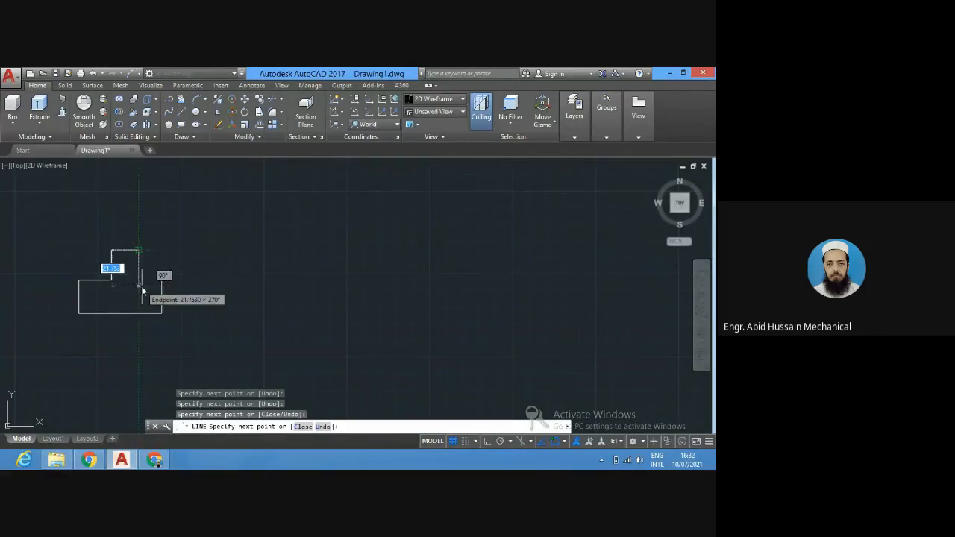
click(142, 285)
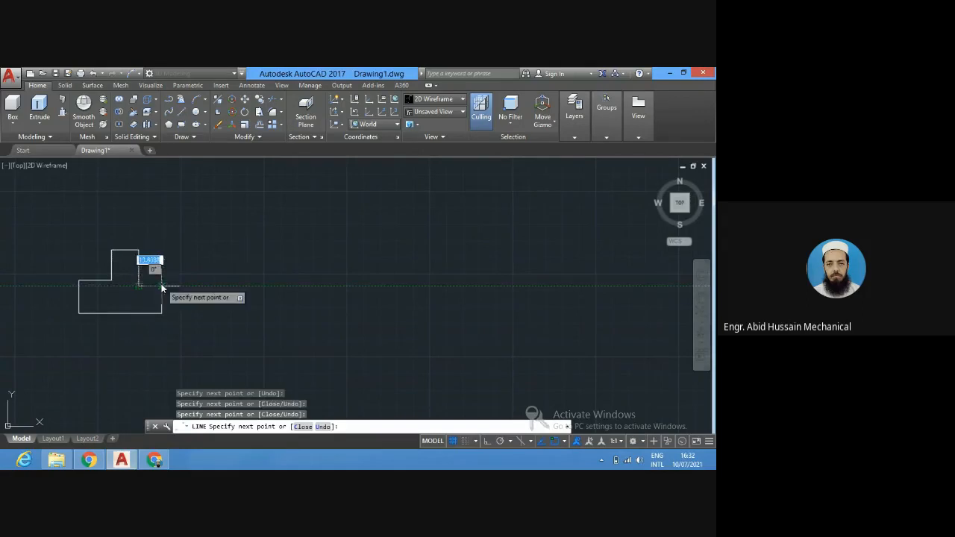
click(162, 285)
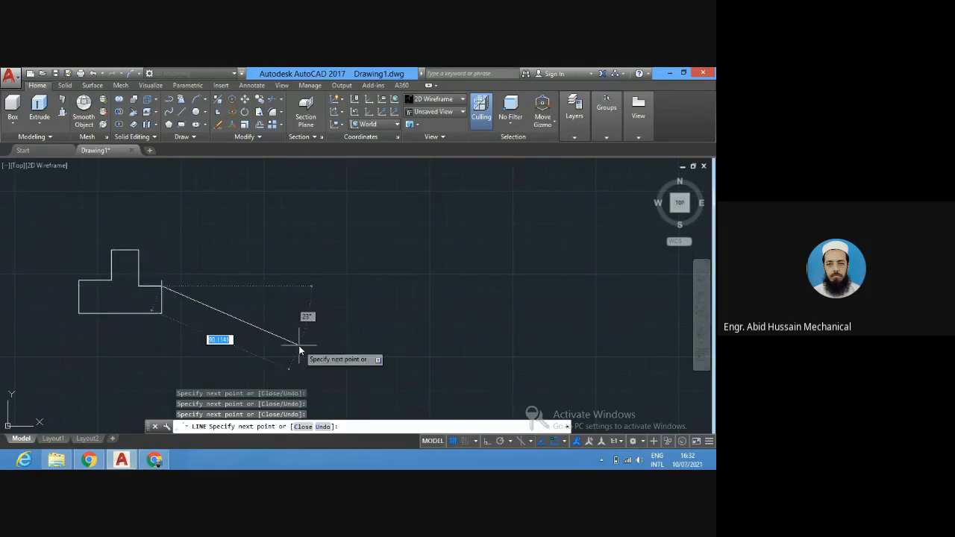
key(Escape)
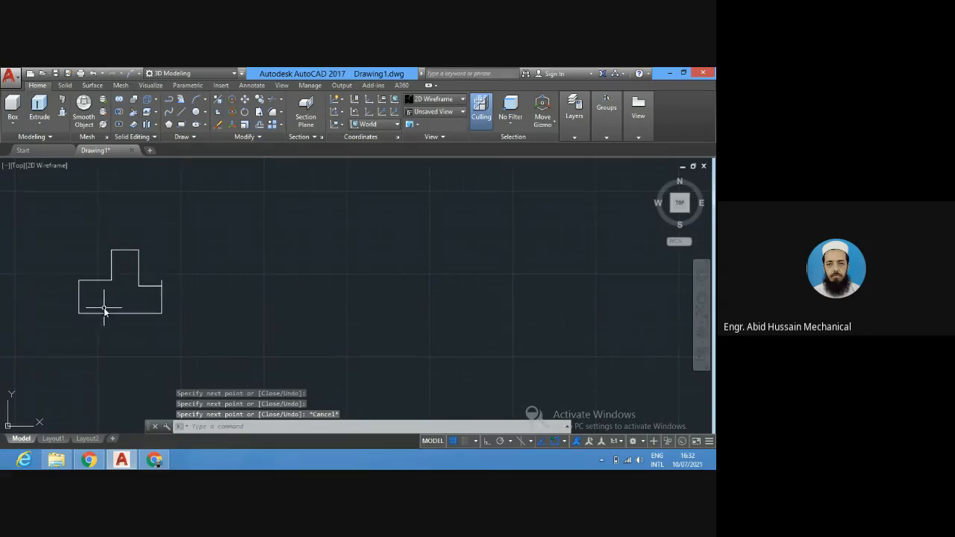
Mirror the whole stepped profile across its bottom edge, keeping the source objects, and undo the mirror.
middle_drag(105, 311, 197, 248)
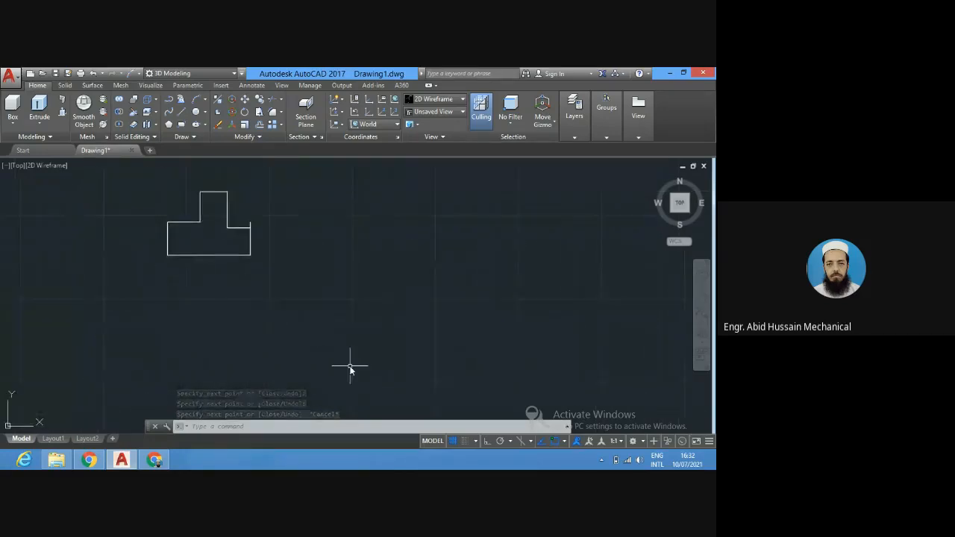
click(281, 426)
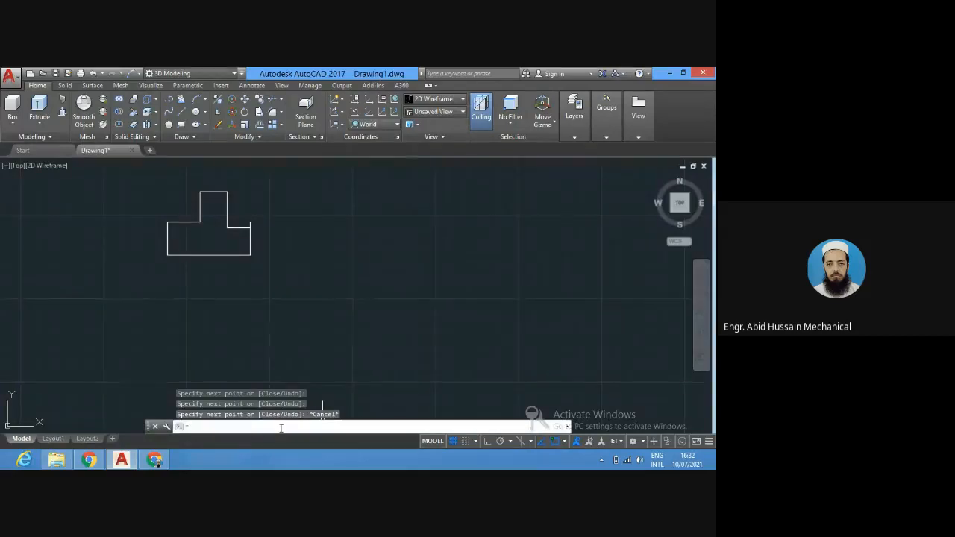
text(M)
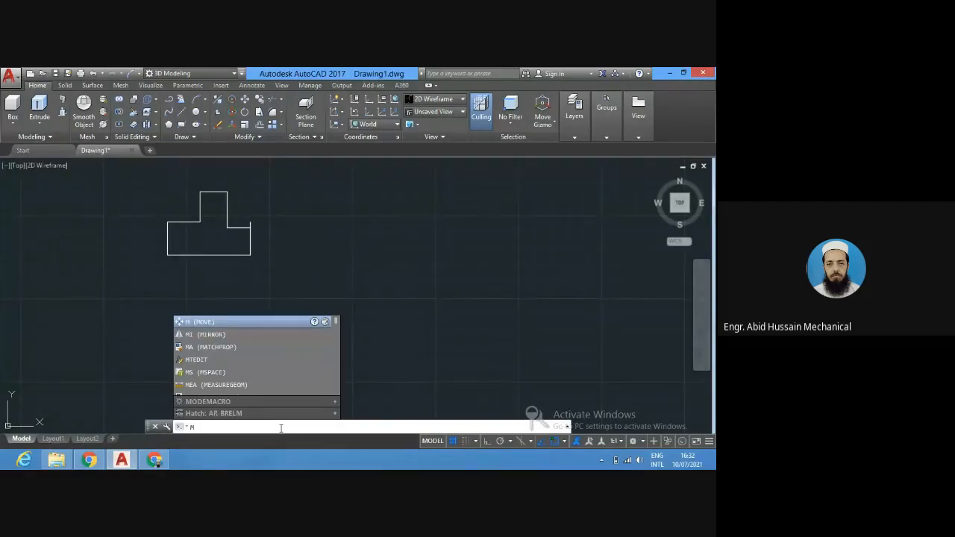
text(I)
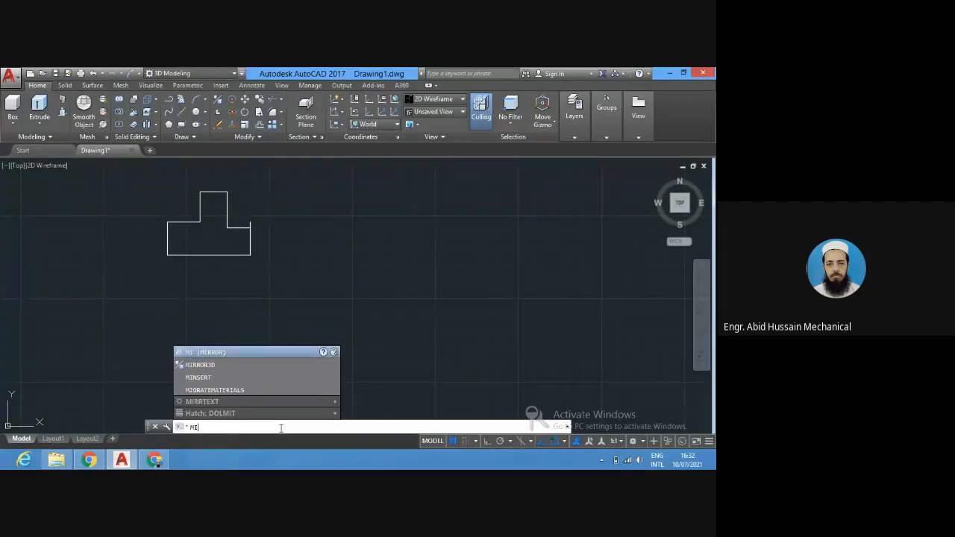
key(Return)
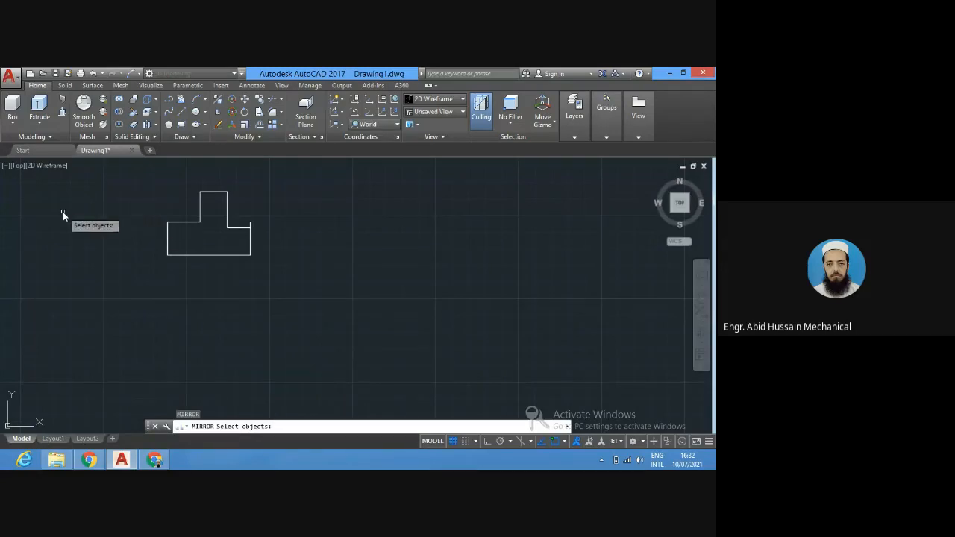
mouse_move(63, 211)
mouse_down()
mouse_move(213, 298)
mouse_move(314, 268)
mouse_move(292, 202)
mouse_move(262, 171)
mouse_move(254, 175)
mouse_up()
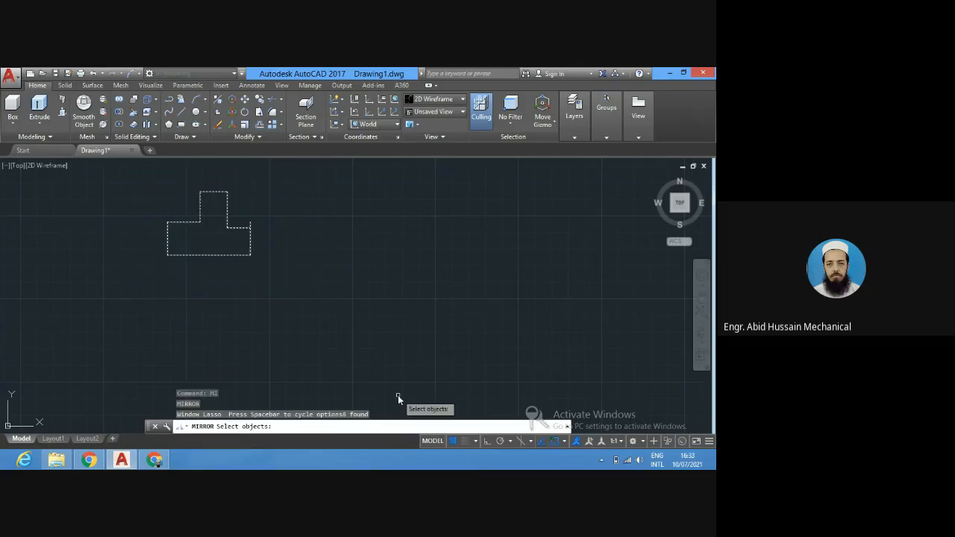
key(Return)
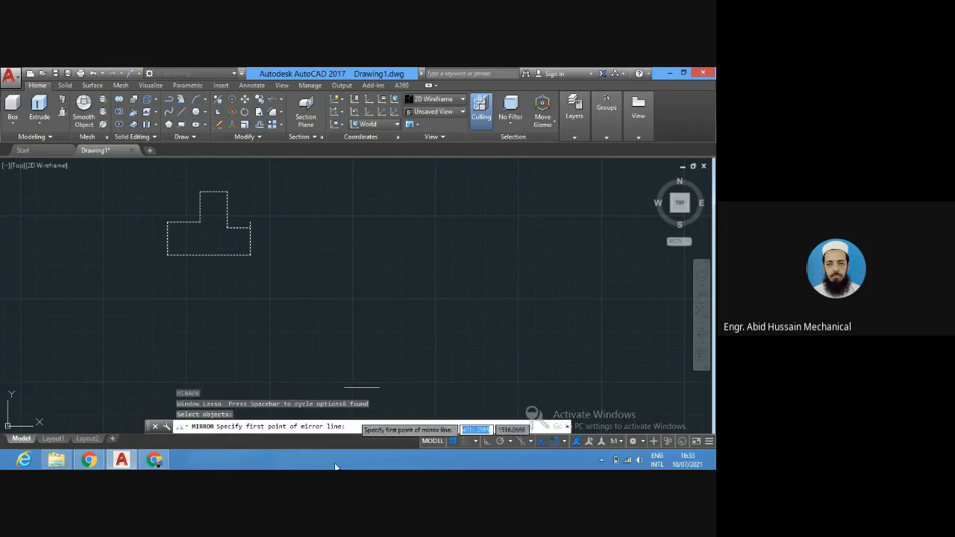
click(167, 255)
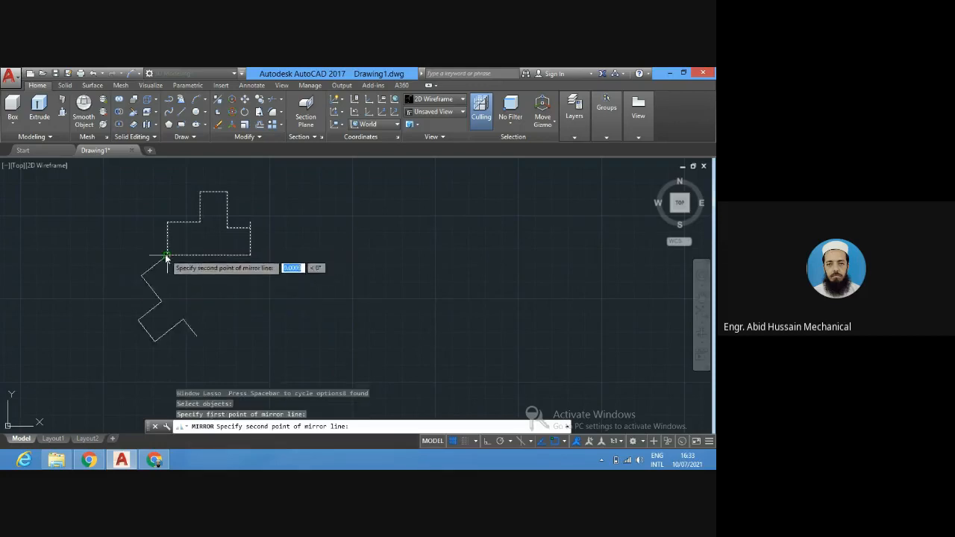
click(250, 255)
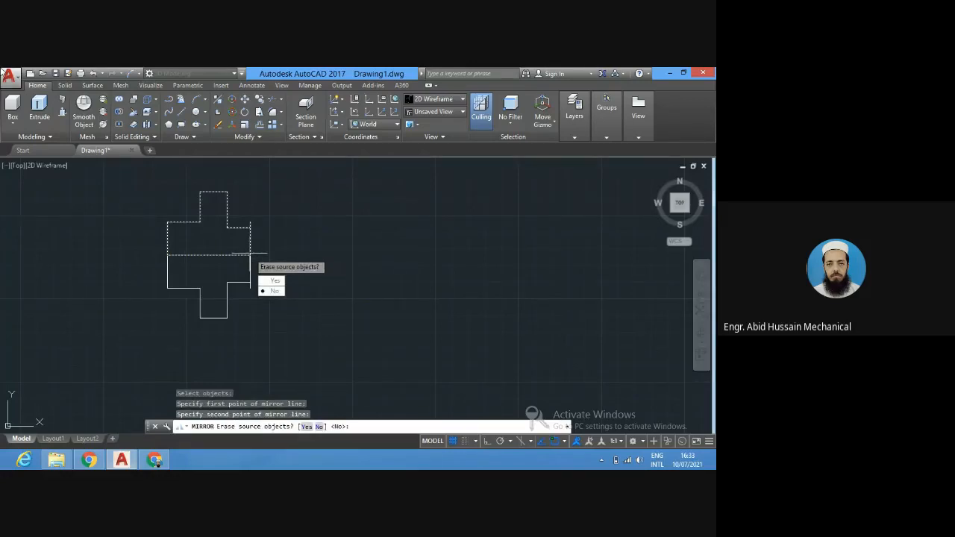
click(272, 293)
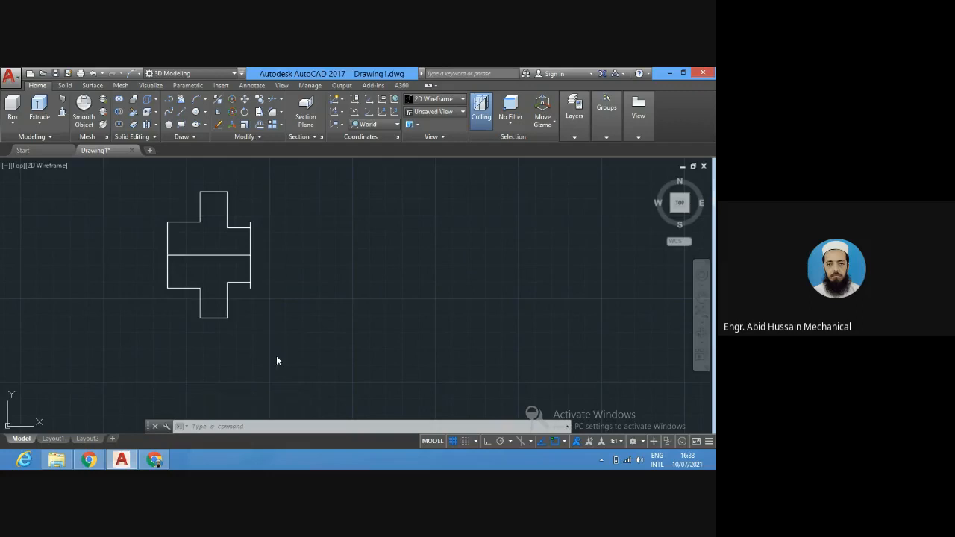
key(ctrl+z)
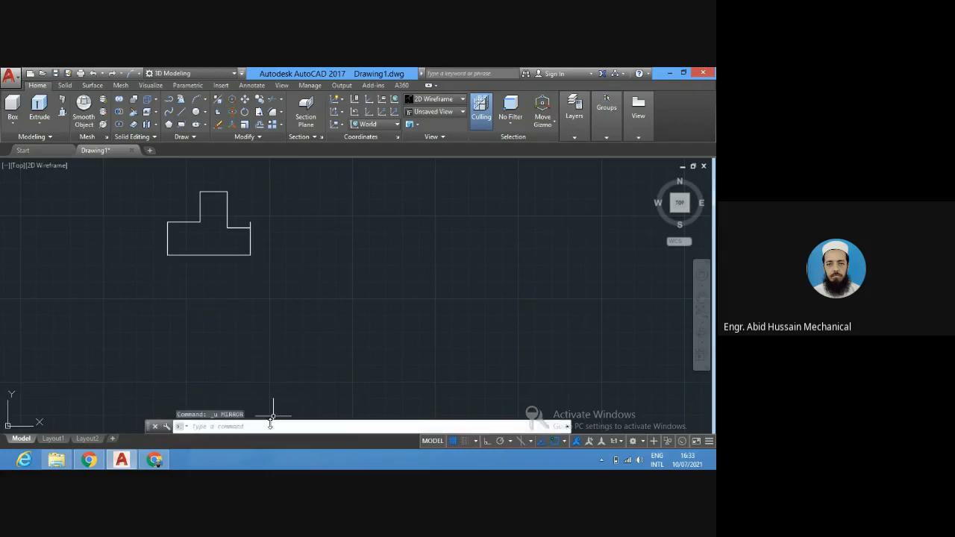
Mirror the stepped profile across its bottom edge with the source objects erased, and undo that mirror.
click(269, 428)
text(mi)
key(Return)
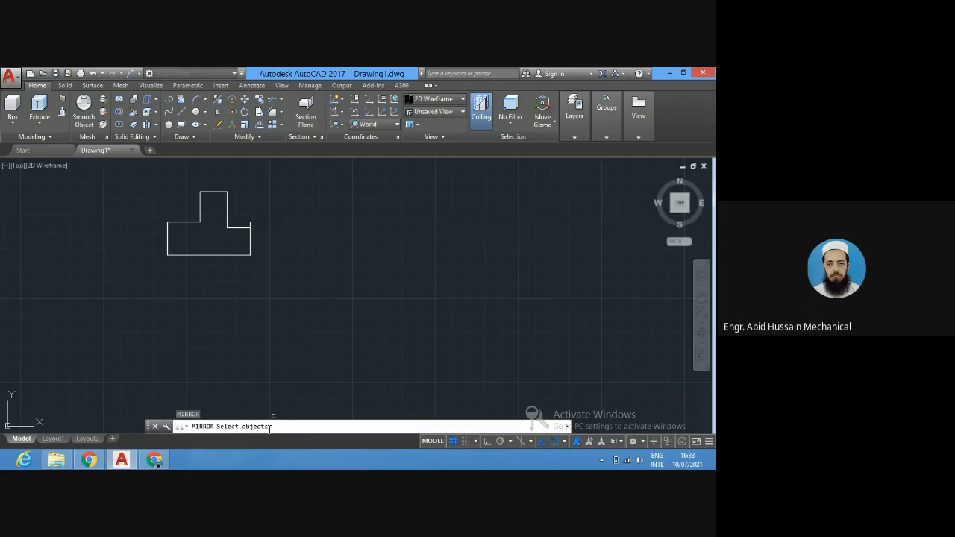
mouse_move(90, 232)
mouse_down()
mouse_move(198, 289)
mouse_move(300, 164)
mouse_move(296, 152)
mouse_move(196, 154)
mouse_move(175, 179)
mouse_up()
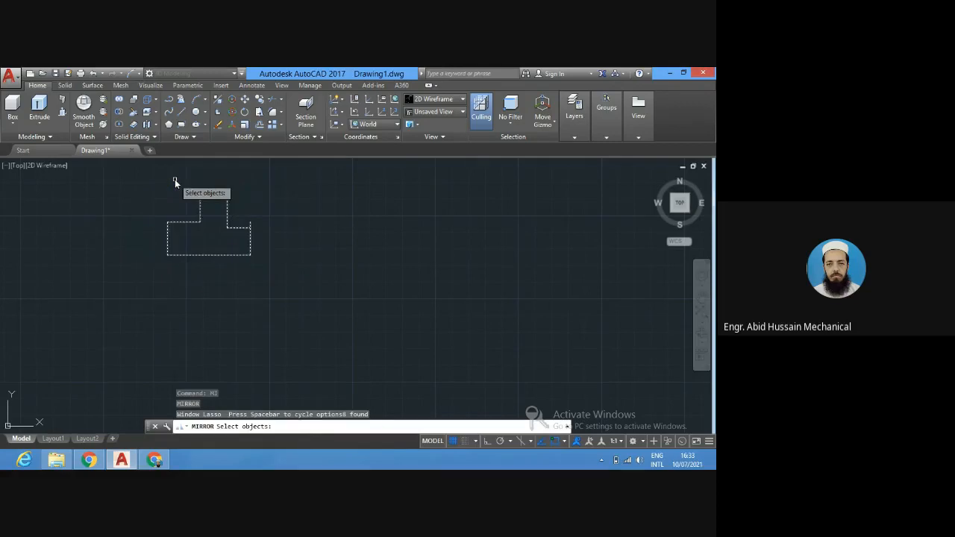
key(Return)
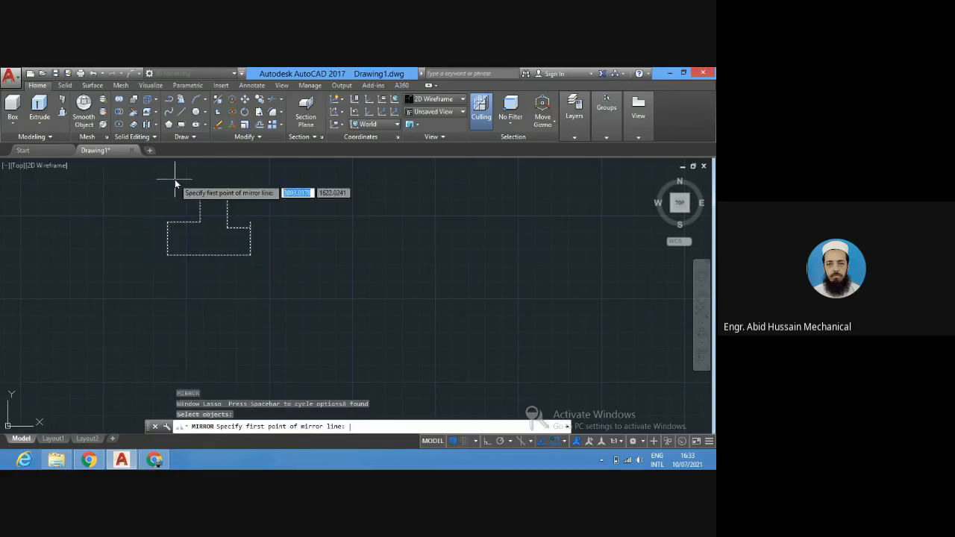
click(166, 255)
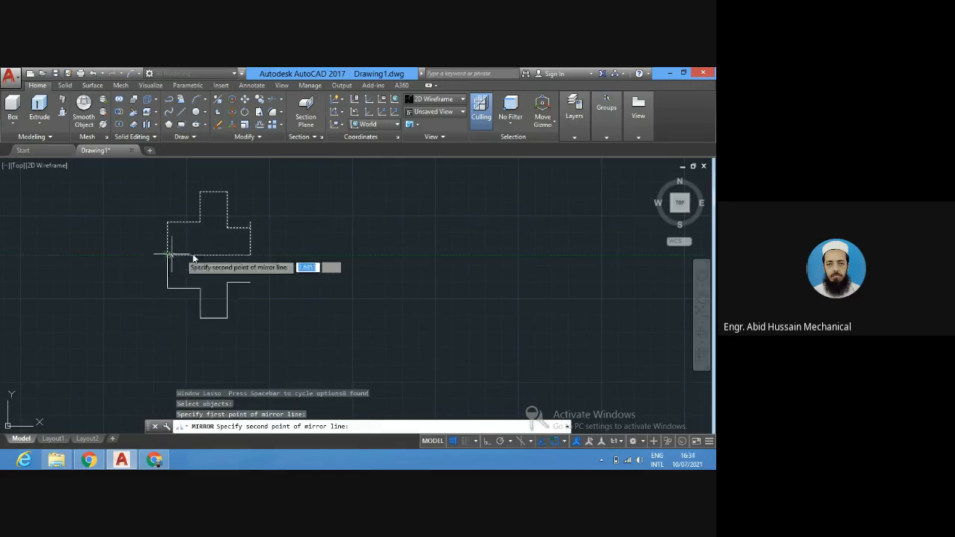
click(250, 255)
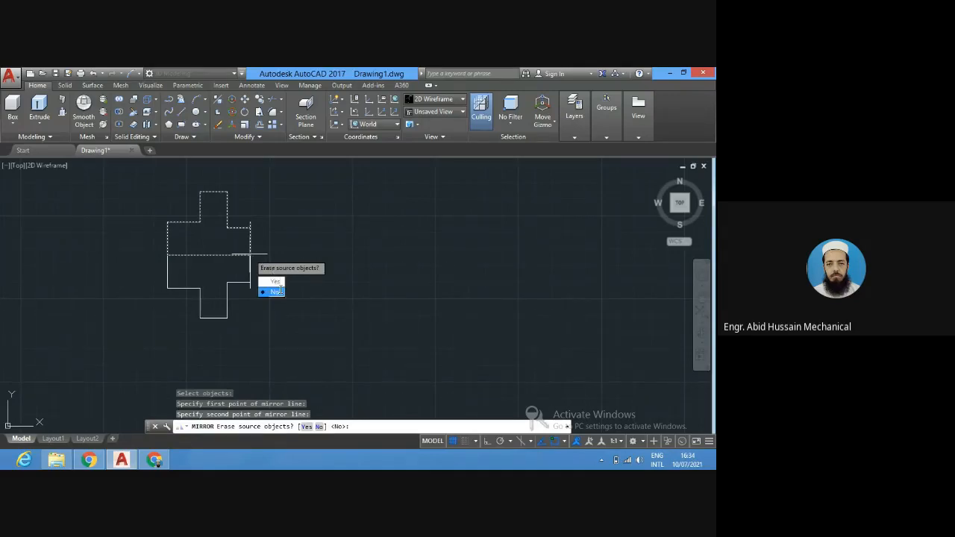
click(275, 283)
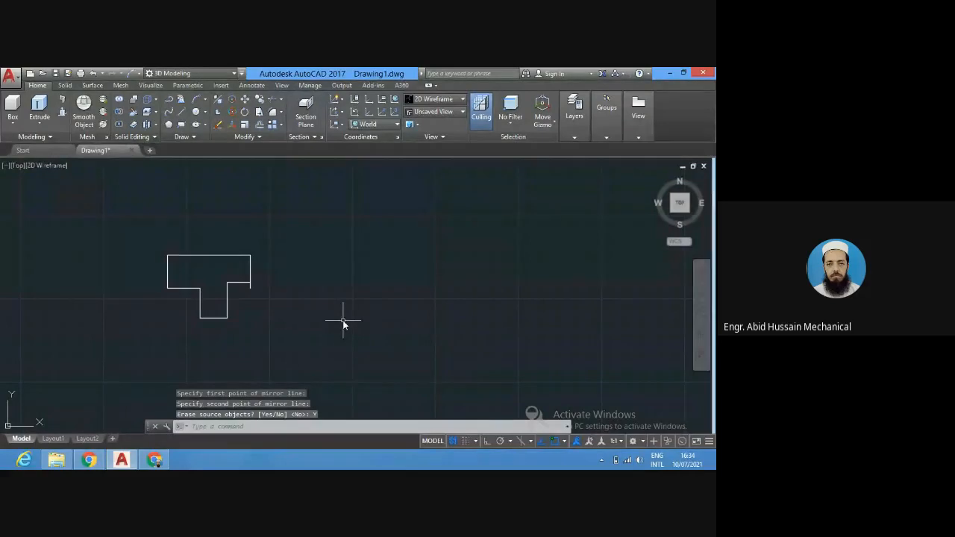
key(Escape)
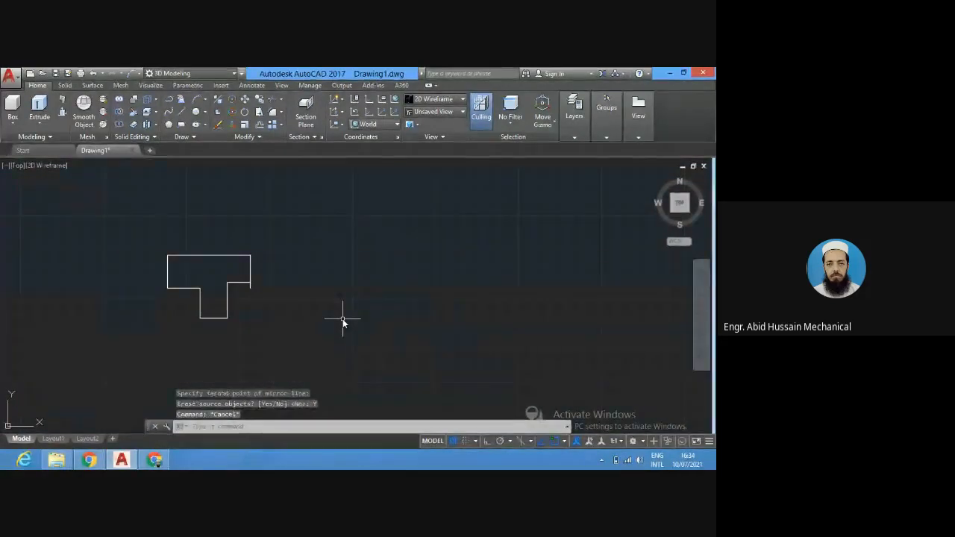
key(ctrl+z)
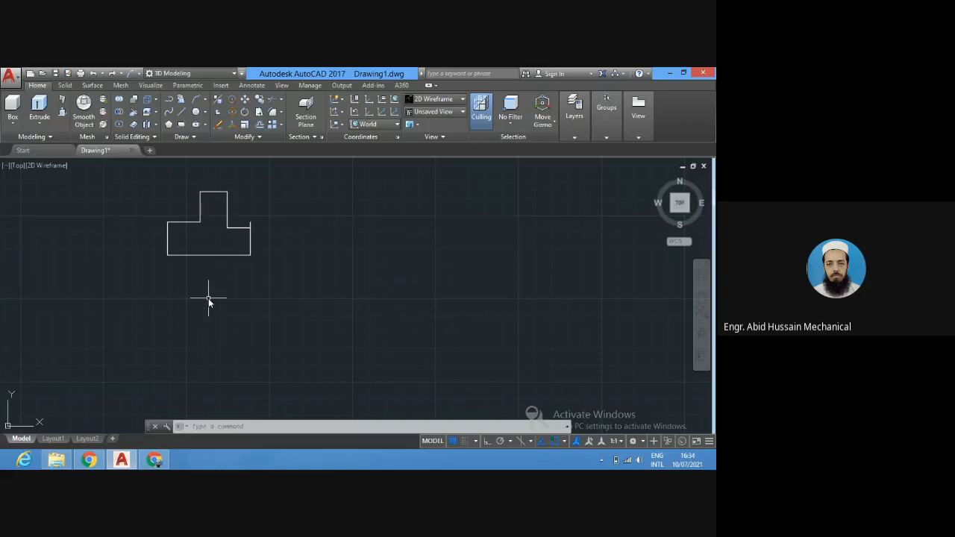
Offset the profile's bottom edge by 30 to the side below it and finish the Offset command.
click(229, 426)
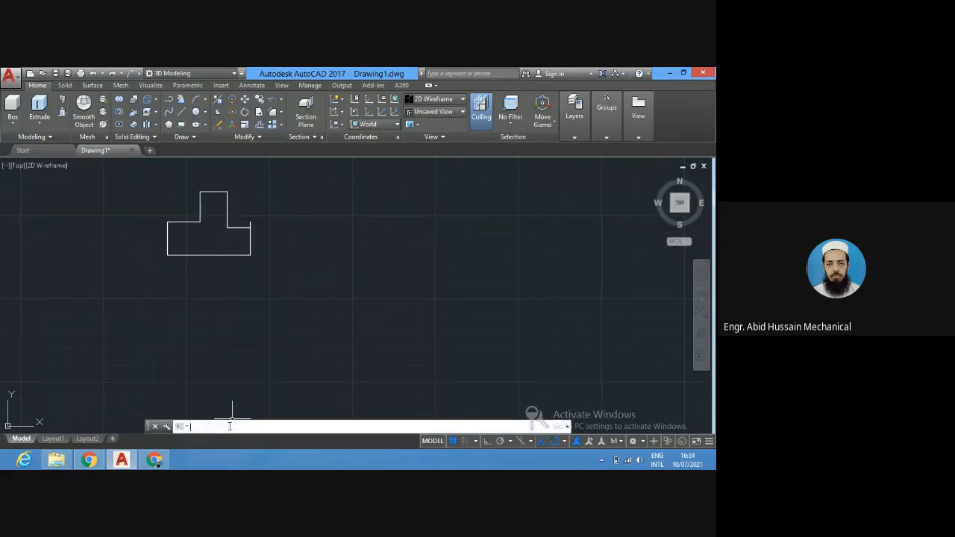
text(o)
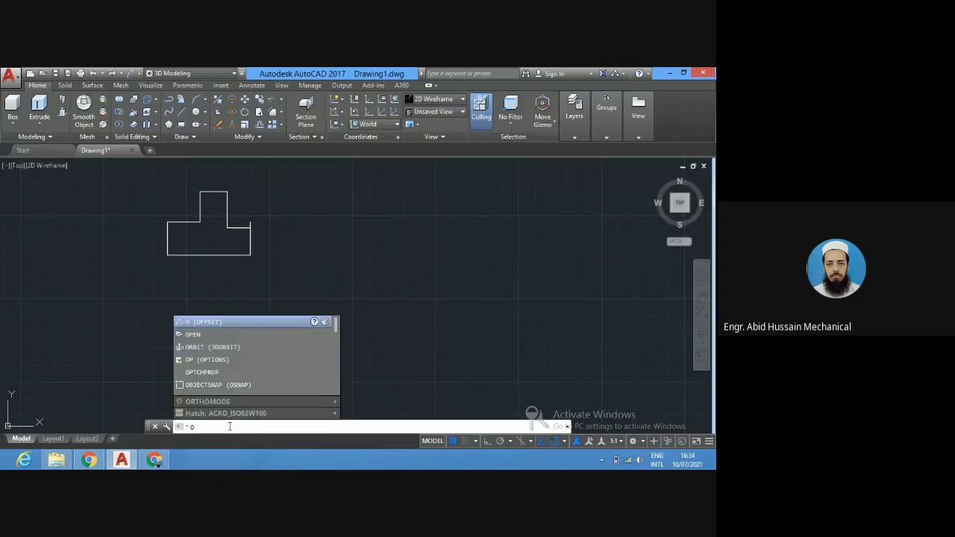
key(Return)
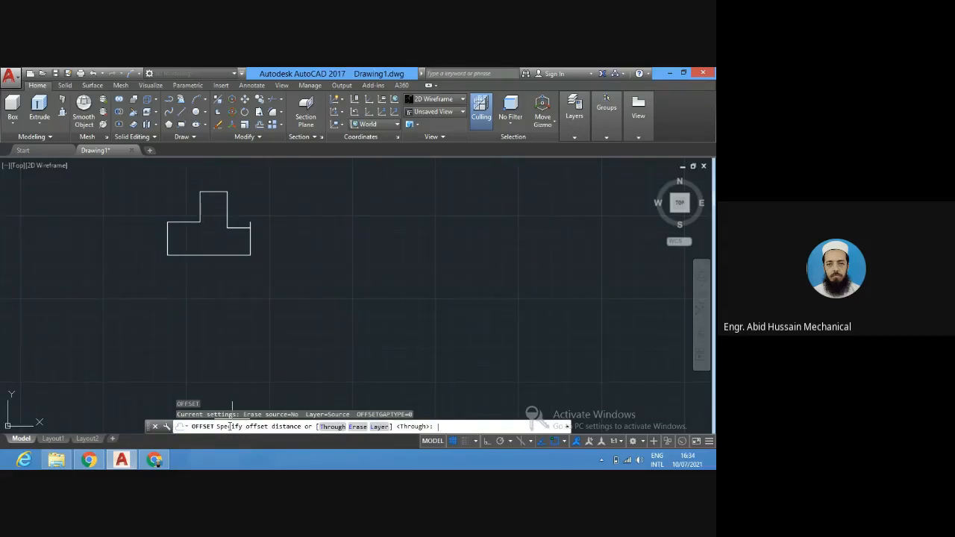
text(30)
key(Return)
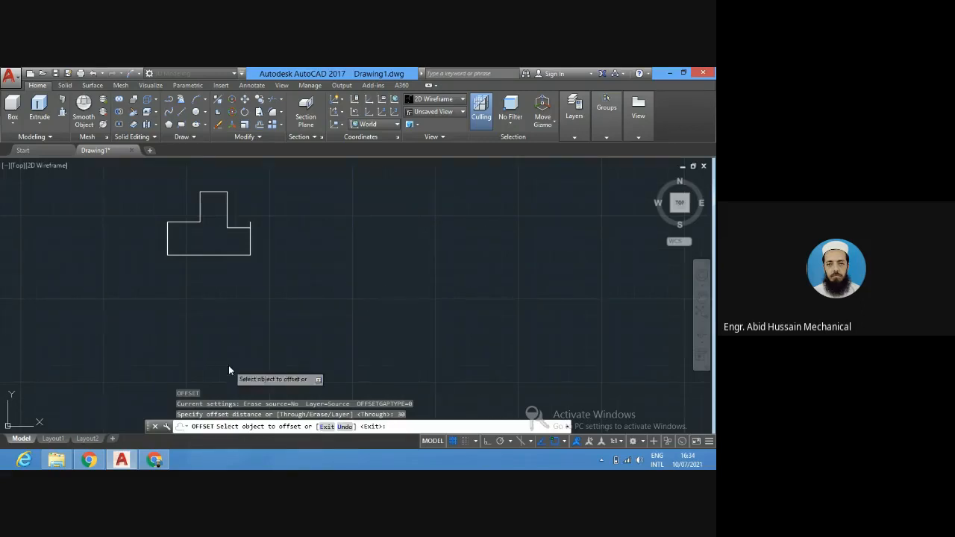
click(191, 254)
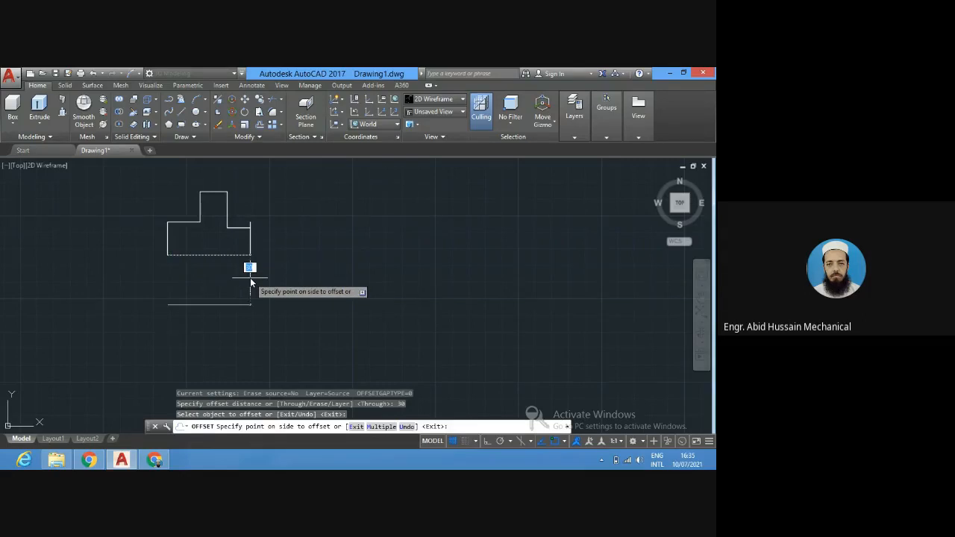
click(250, 281)
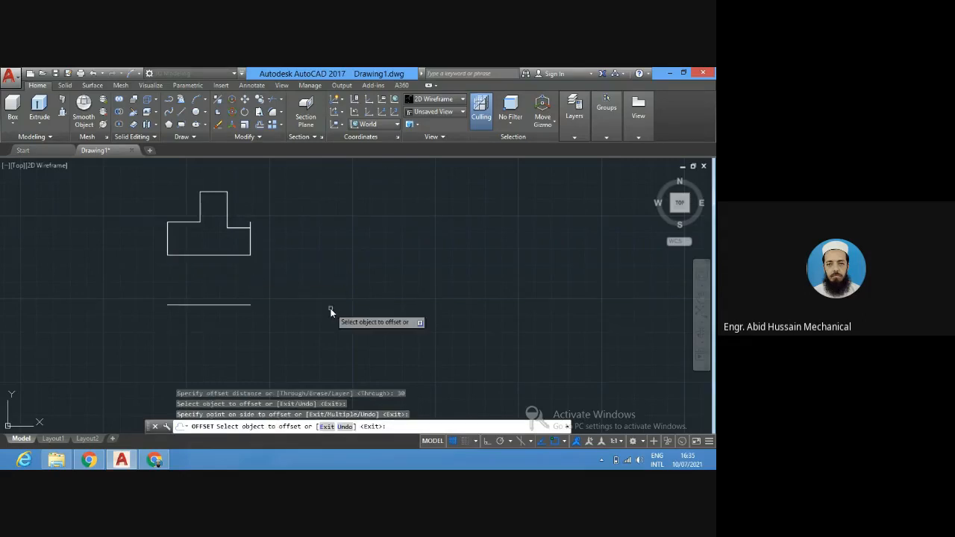
key(Return)
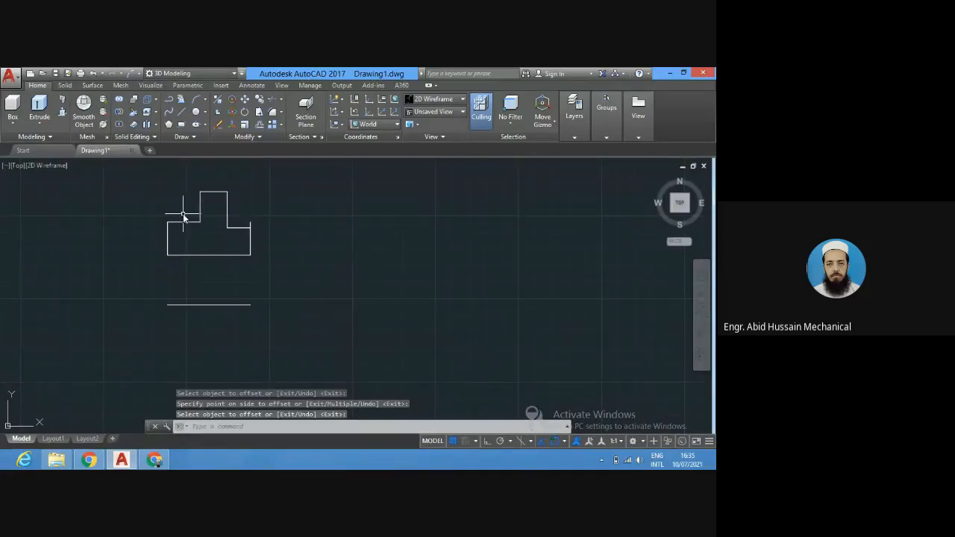
Trim the short stub above the profile's right step using all objects as cutting edges, and undo the trim.
scroll(185, 214, up, 2)
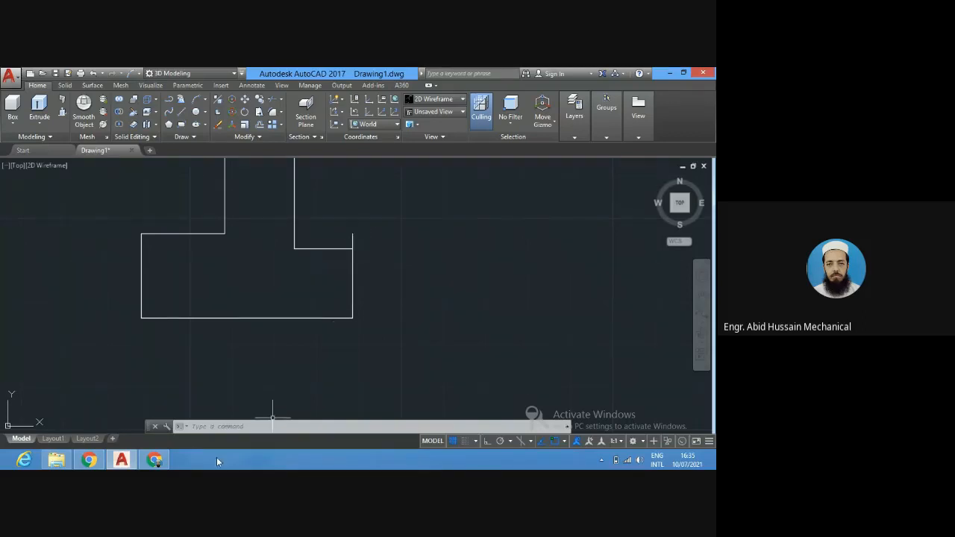
click(208, 427)
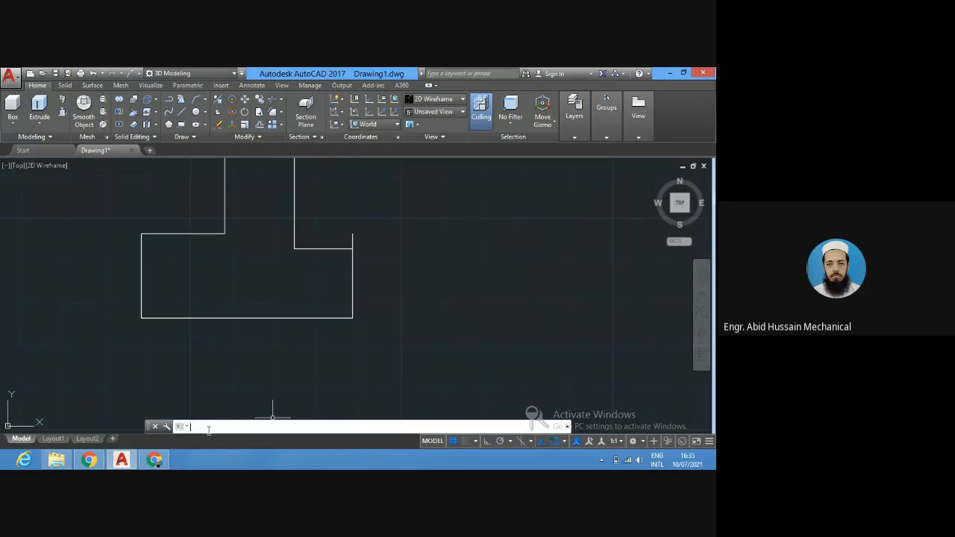
text(T)
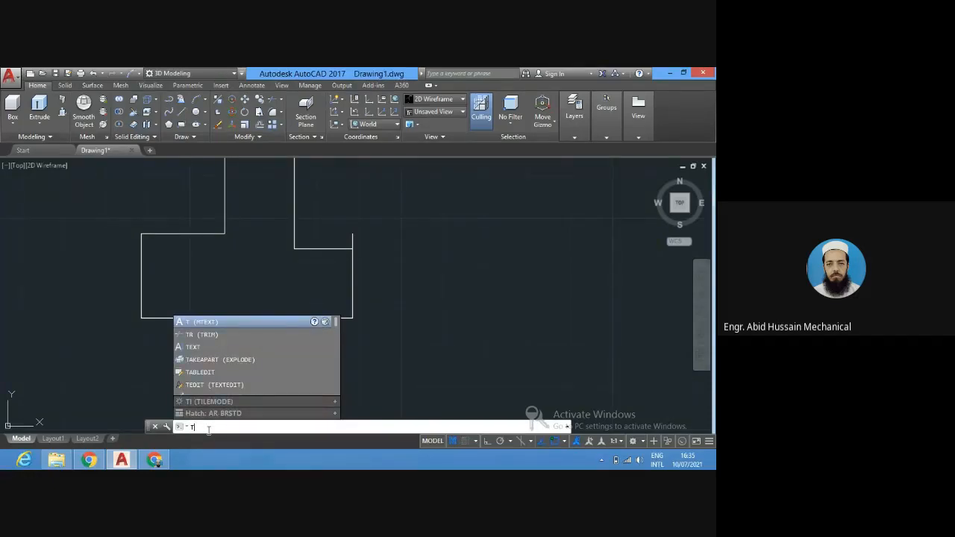
text(R)
key(Return)
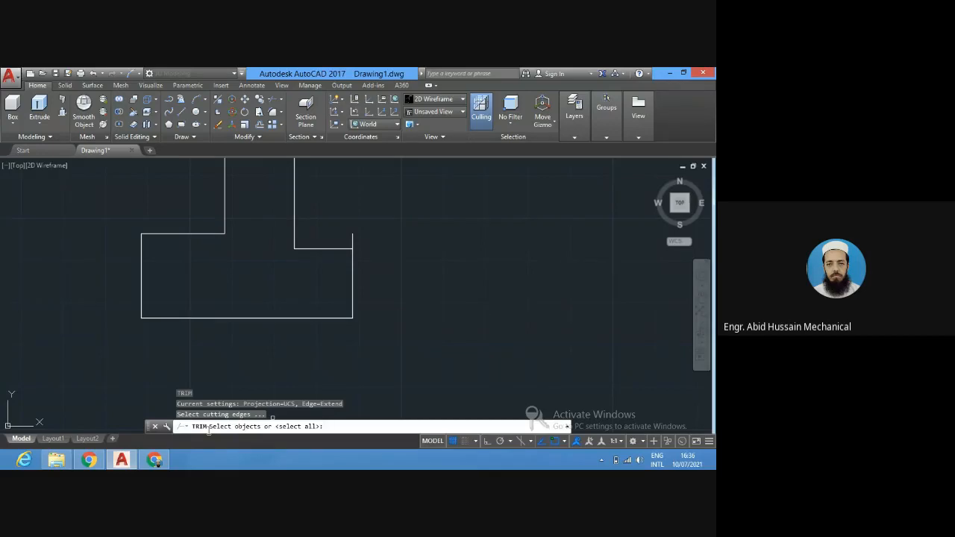
key(Return)
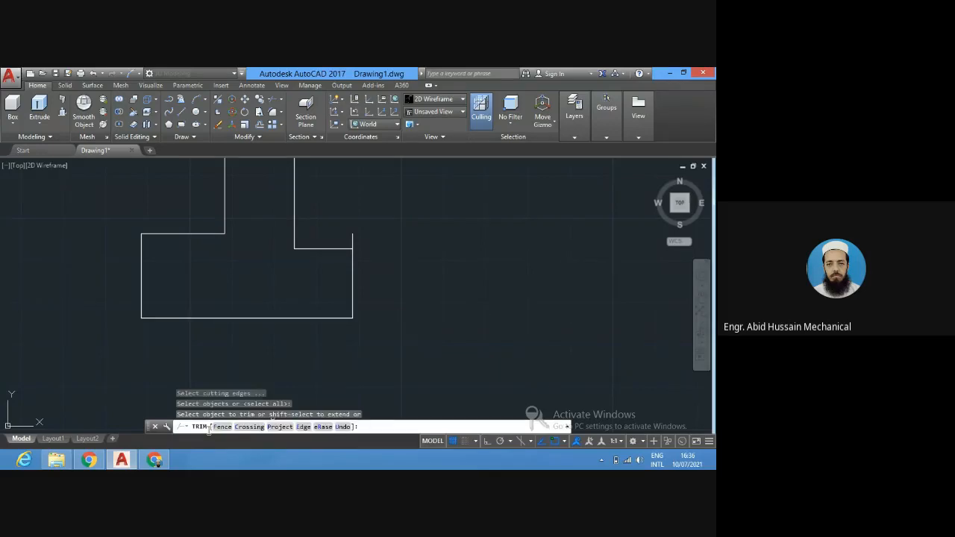
click(352, 239)
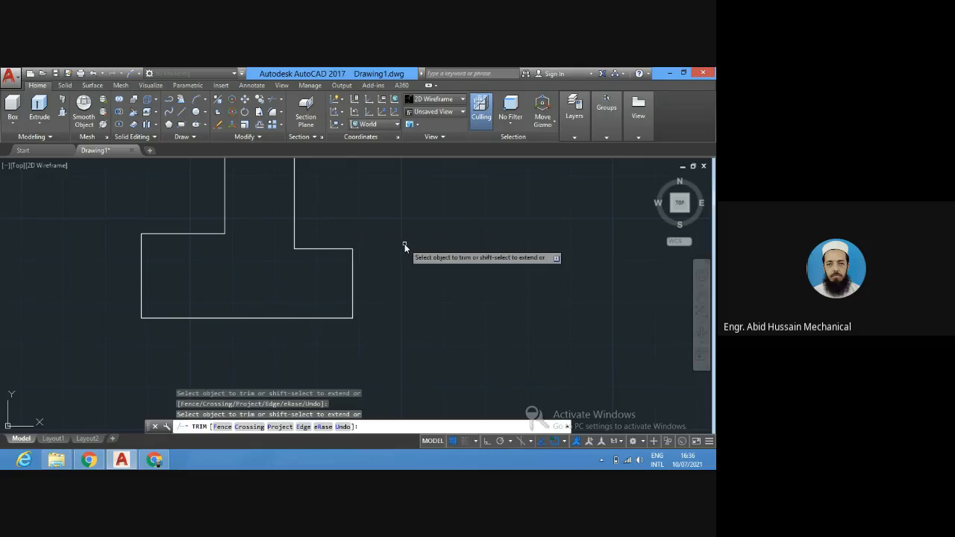
key(Escape)
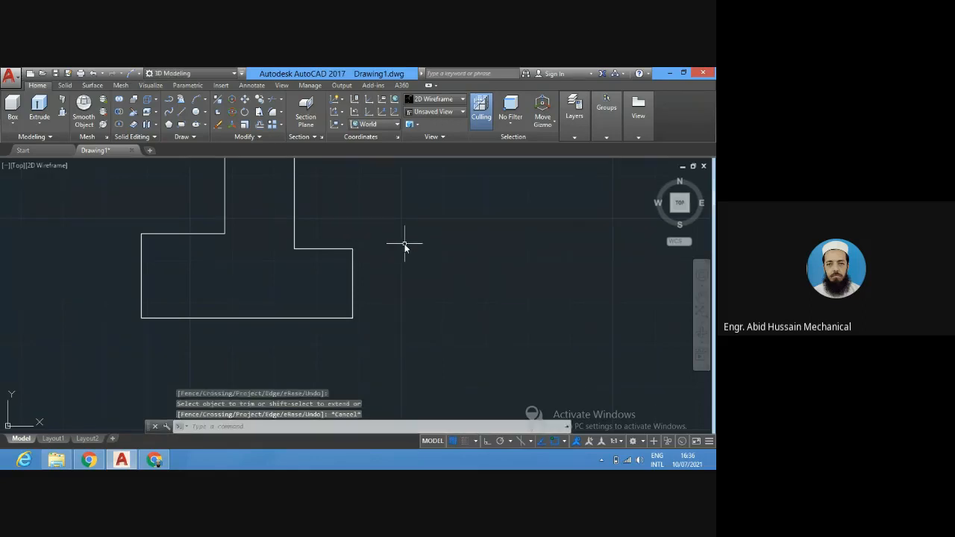
key(ctrl+z)
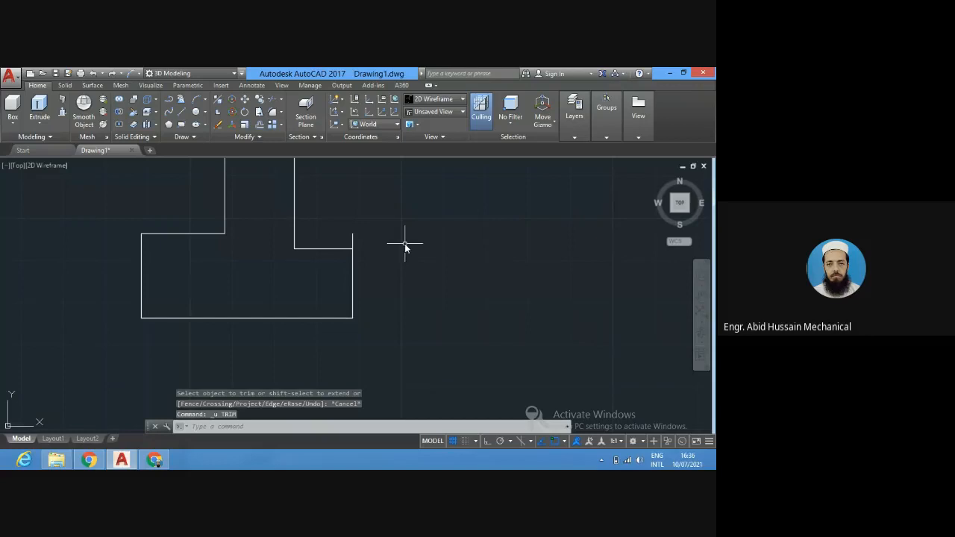
Trim the stub above the right step using only the step's horizontal line and the right vertical edge as cutting edges.
click(305, 430)
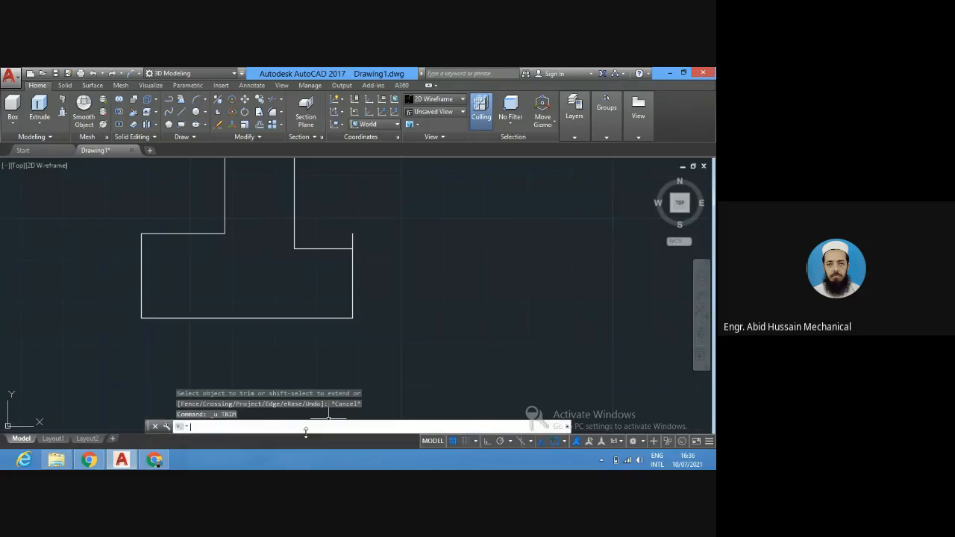
text(TR)
key(Return)
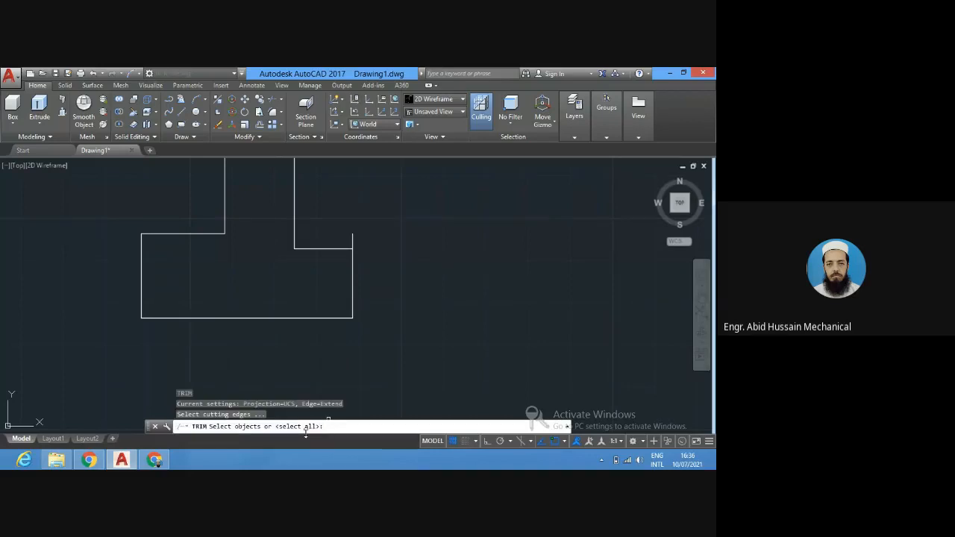
click(336, 249)
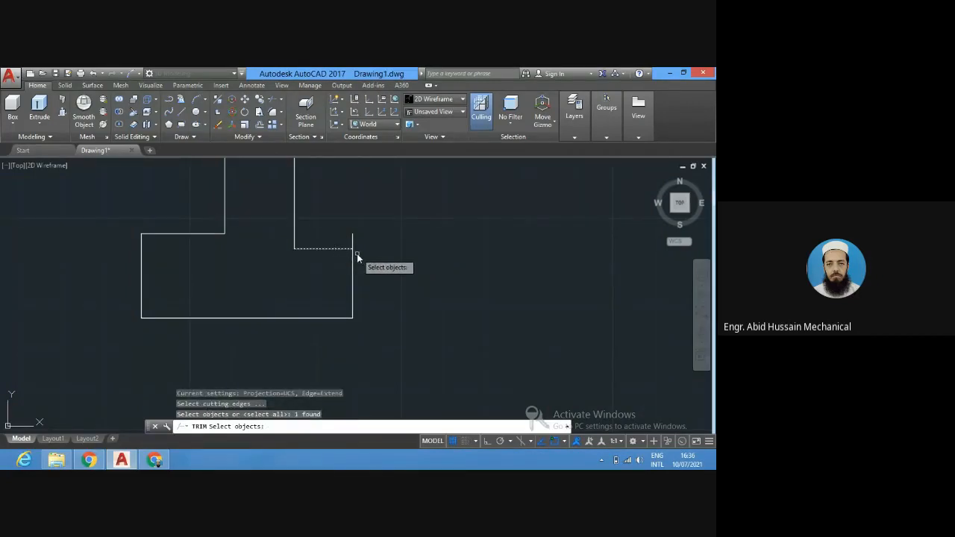
click(354, 258)
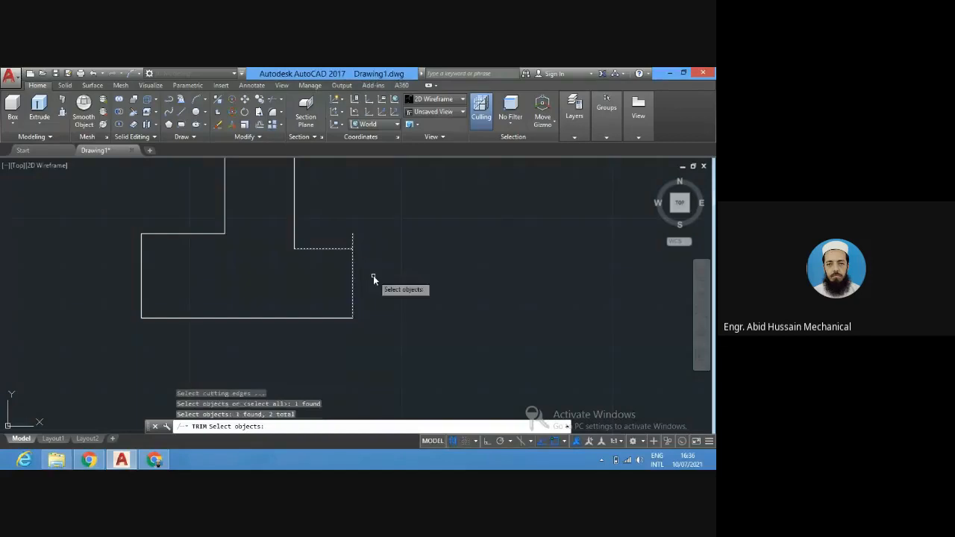
key(Return)
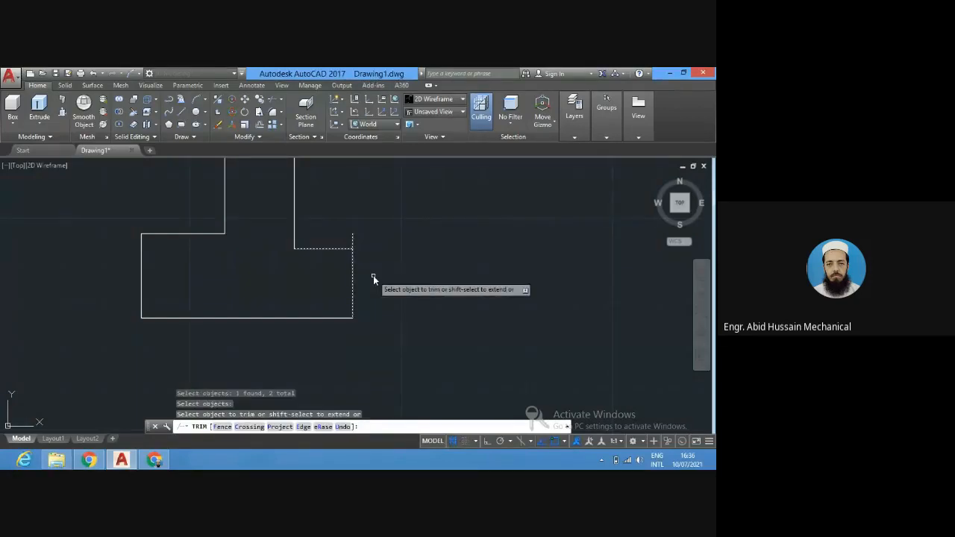
click(353, 239)
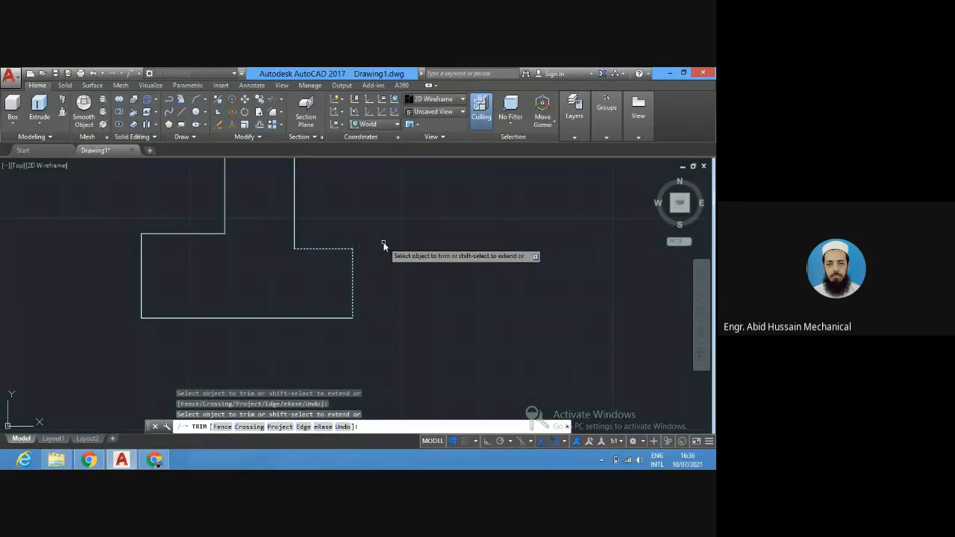
key(Return)
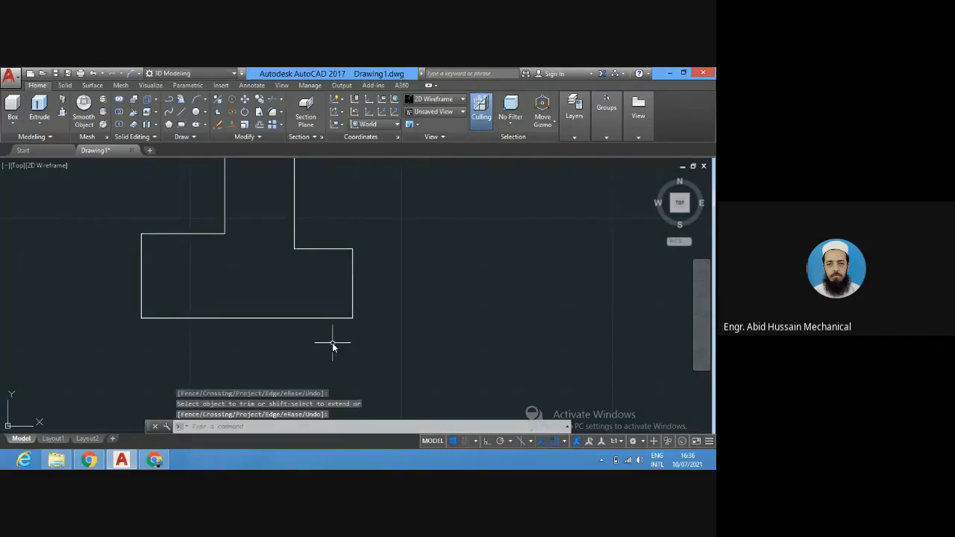
text(TR)
key(Return)
key(Return)
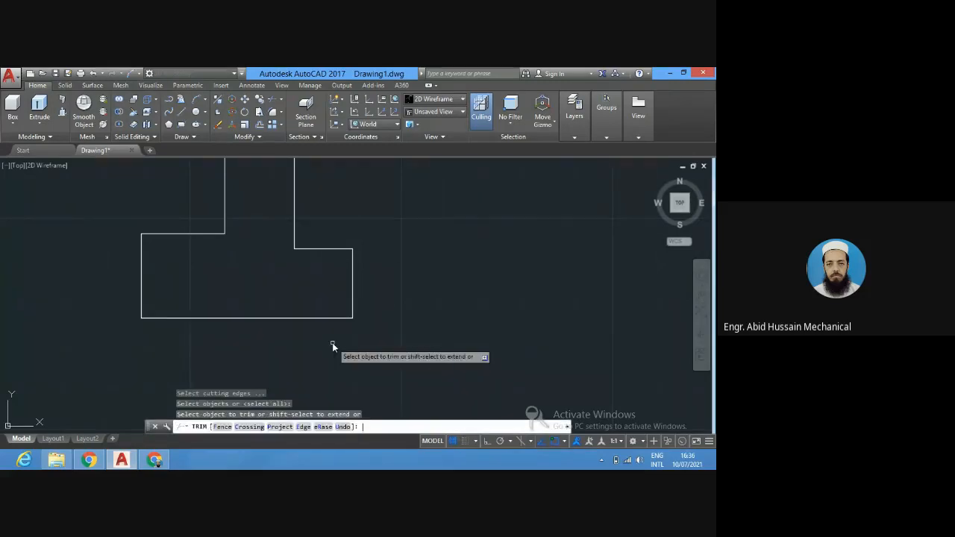
key(Escape)
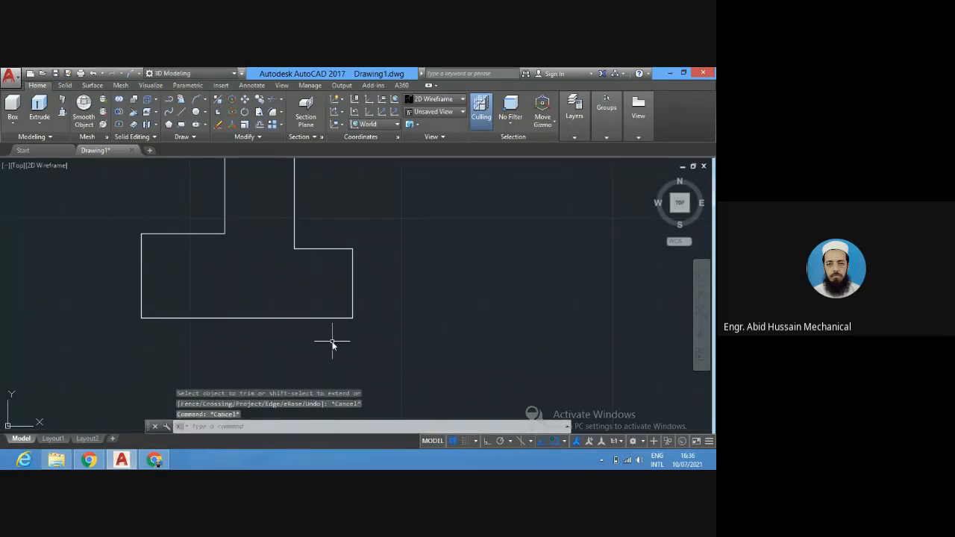
Undo the last two Trim commands.
key(ctrl+z)
key(ctrl+z)
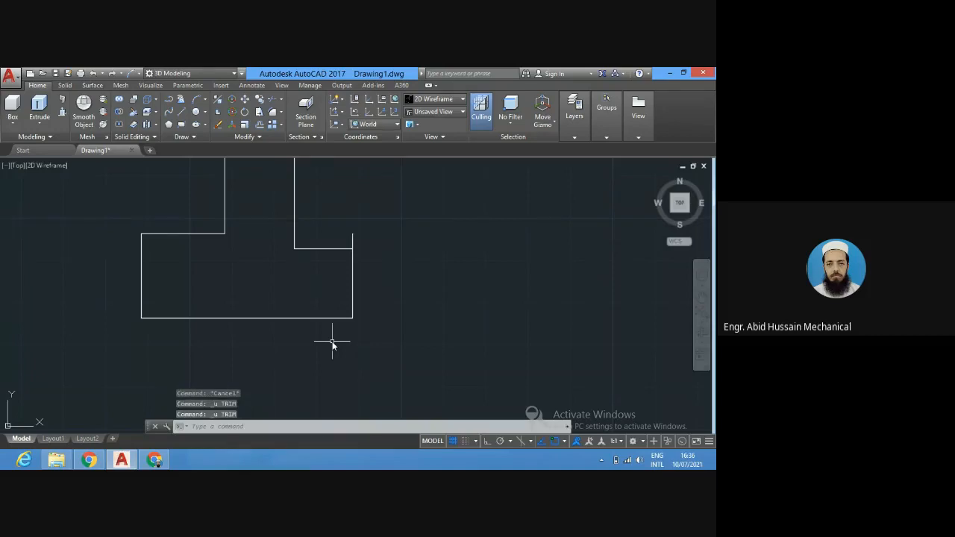
Trim off the stub projecting above the right step with every object as a cutting edge, and end Trim.
text(tr)
key(Return)
key(Return)
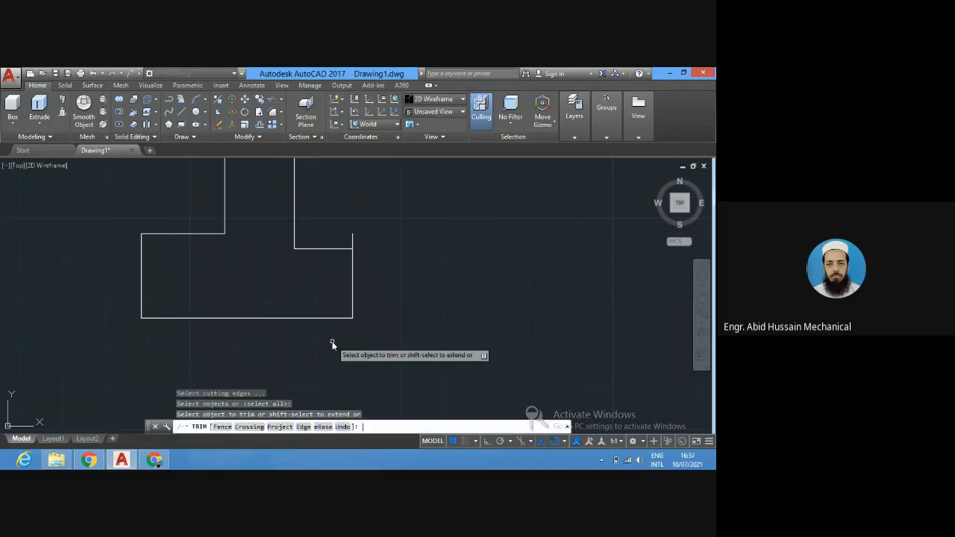
click(353, 240)
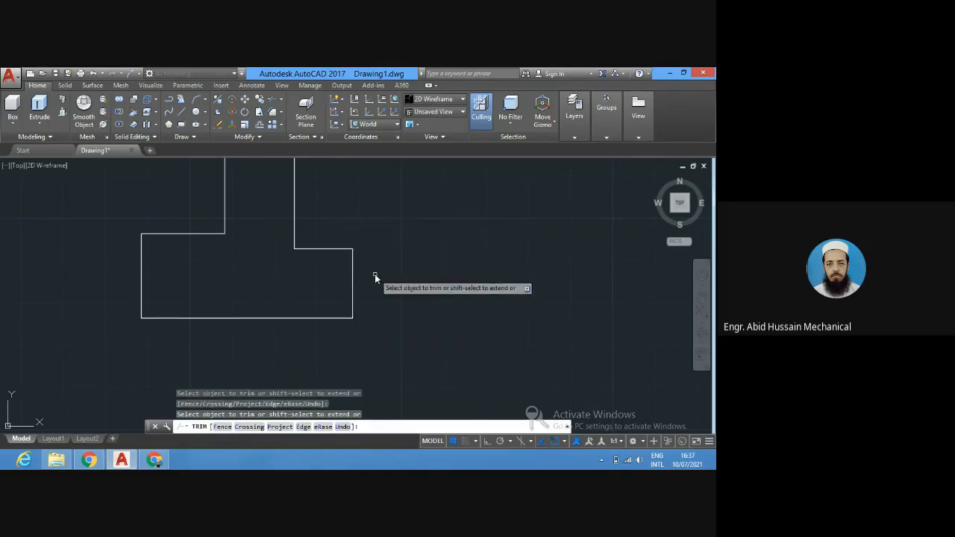
key(Escape)
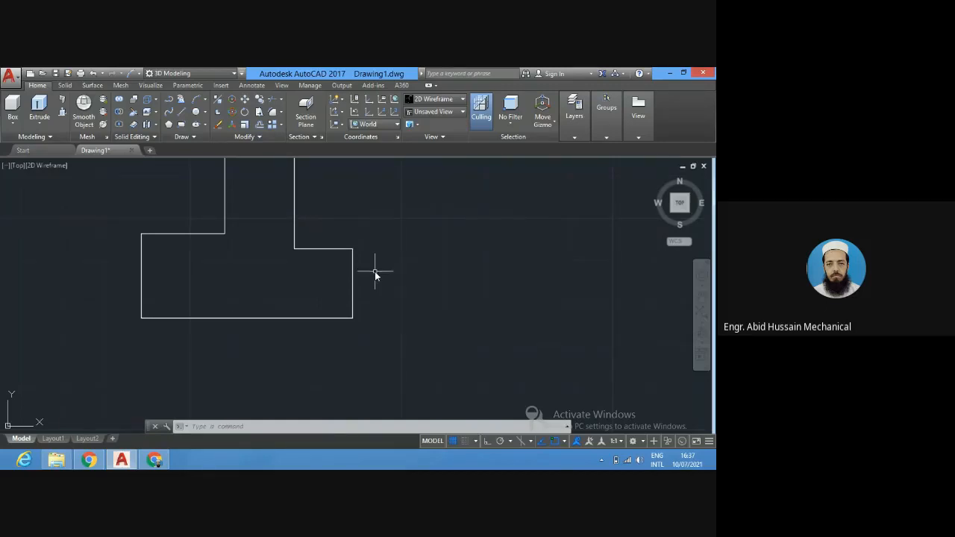
Chamfer the profile's bottom-right corner with both distances set to 5, and undo the chamfer.
scroll(197, 215, down, 2)
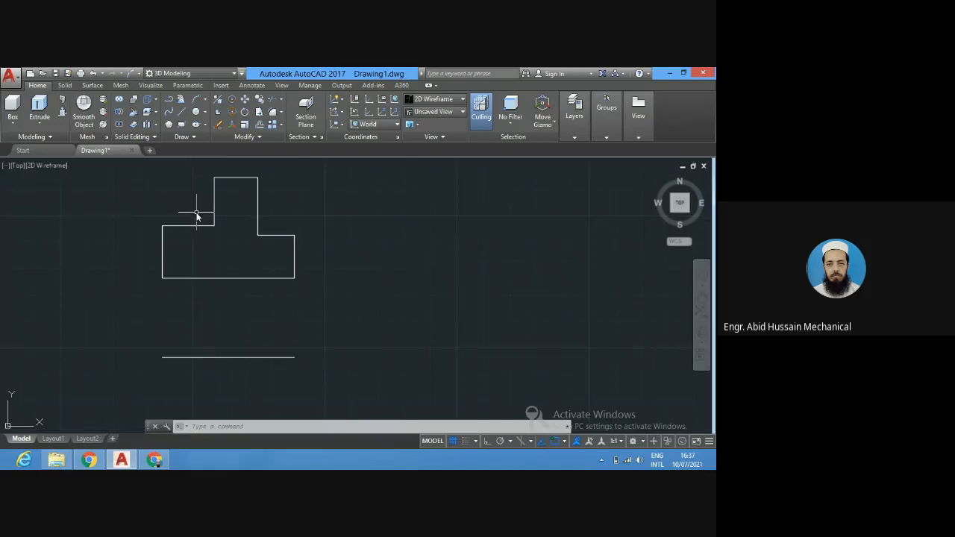
middle_drag(195, 214, 250, 244)
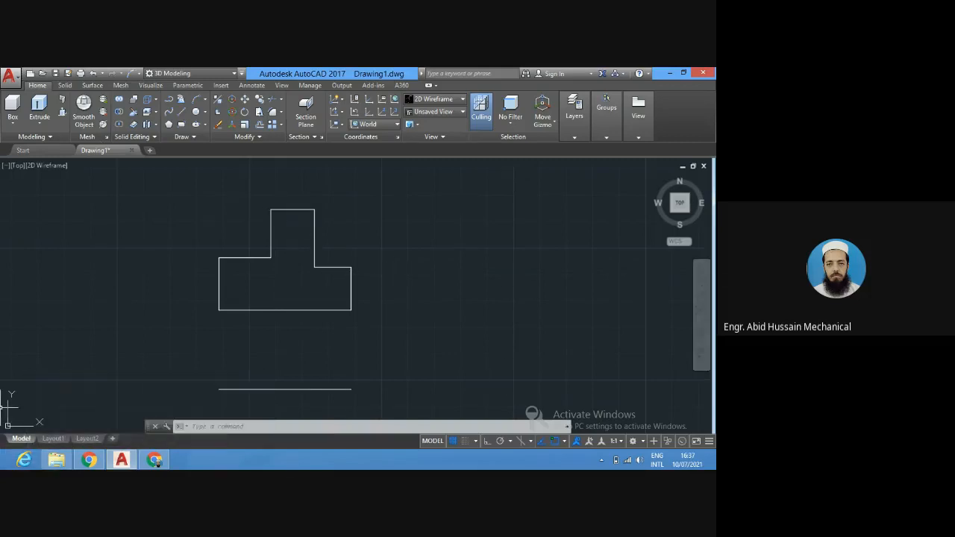
click(222, 427)
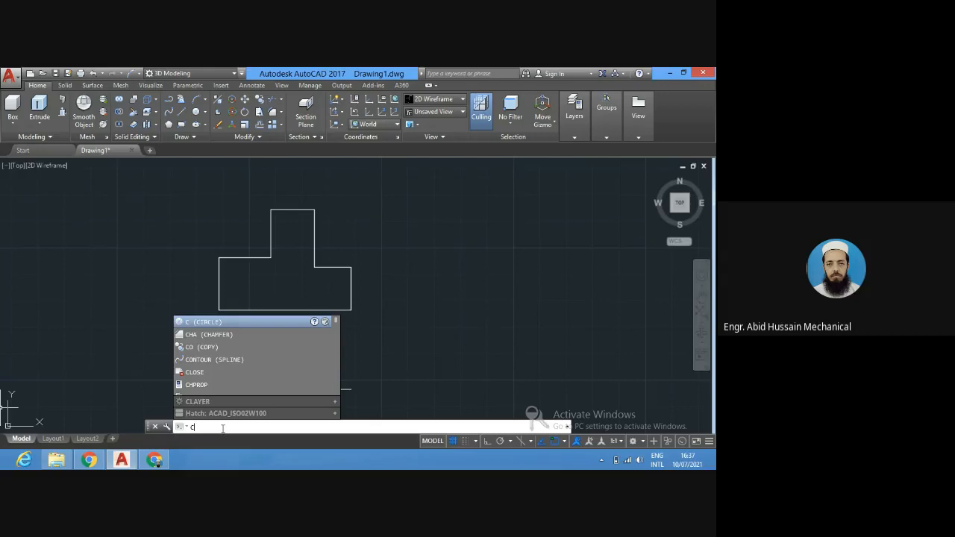
text(ha)
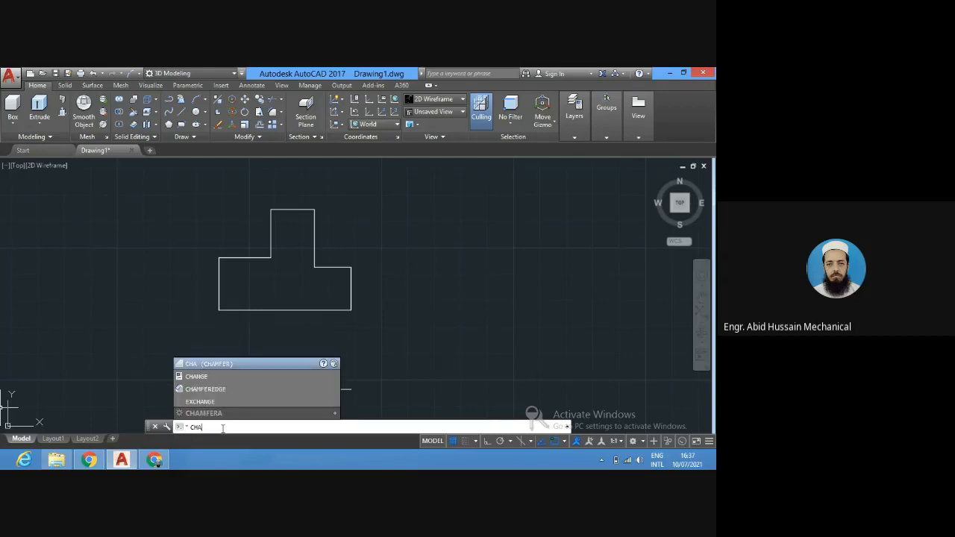
key(Return)
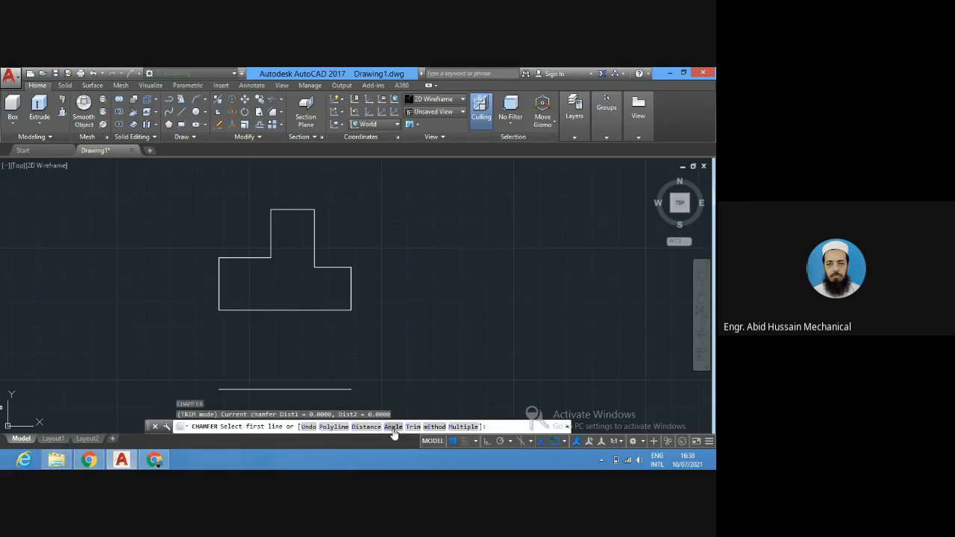
click(372, 427)
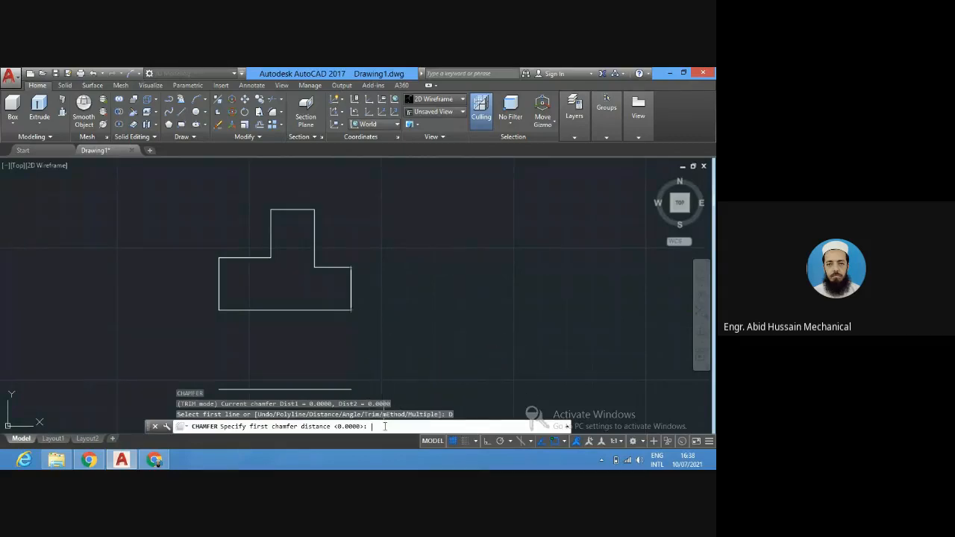
text(5)
key(Return)
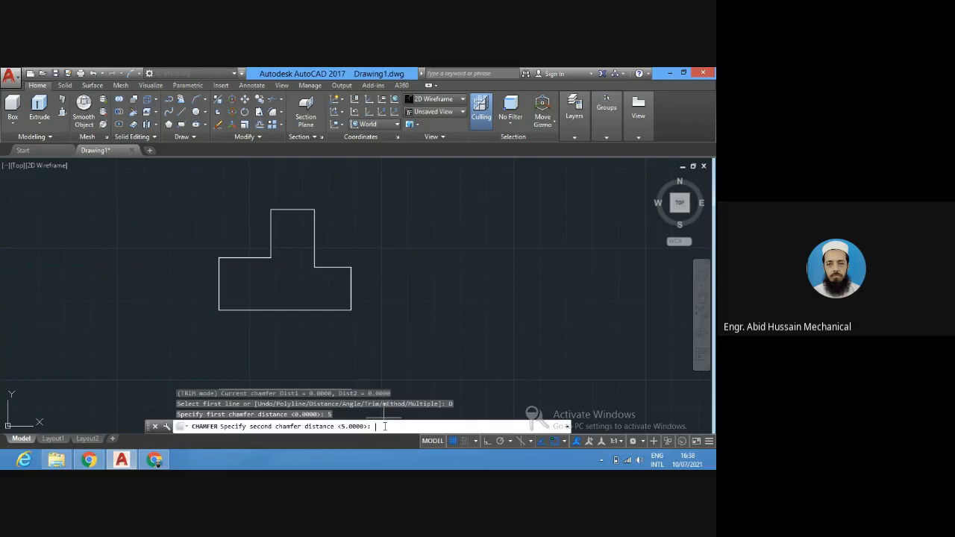
text(5)
key(Return)
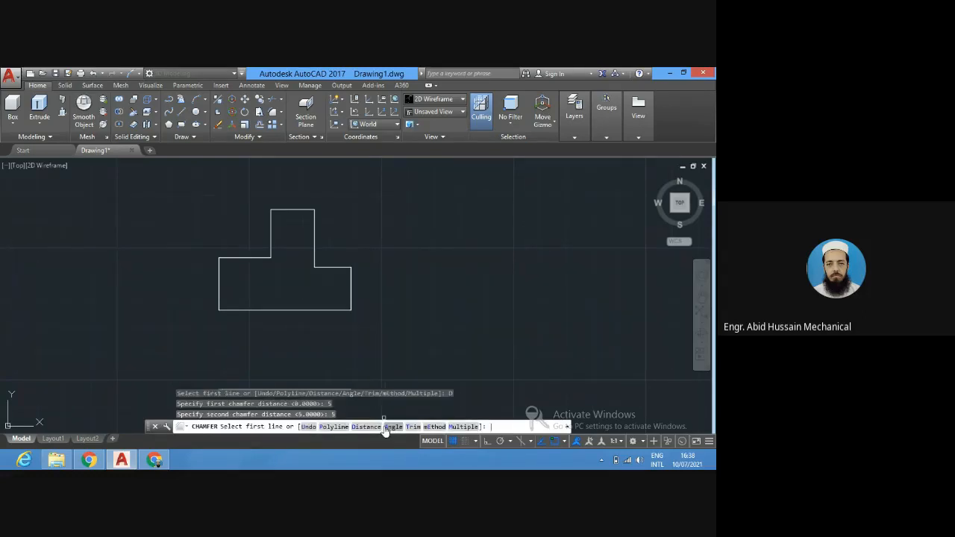
click(332, 310)
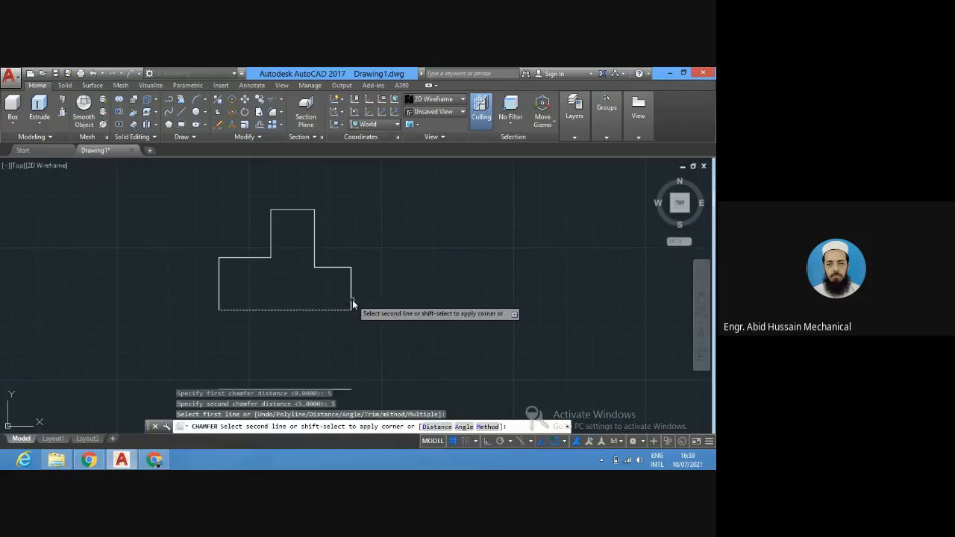
click(352, 299)
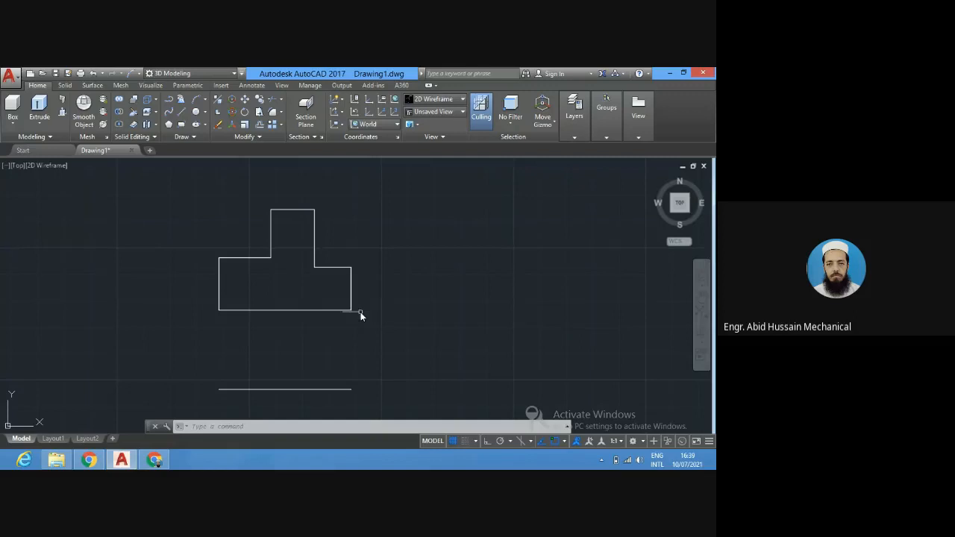
key(ctrl+z)
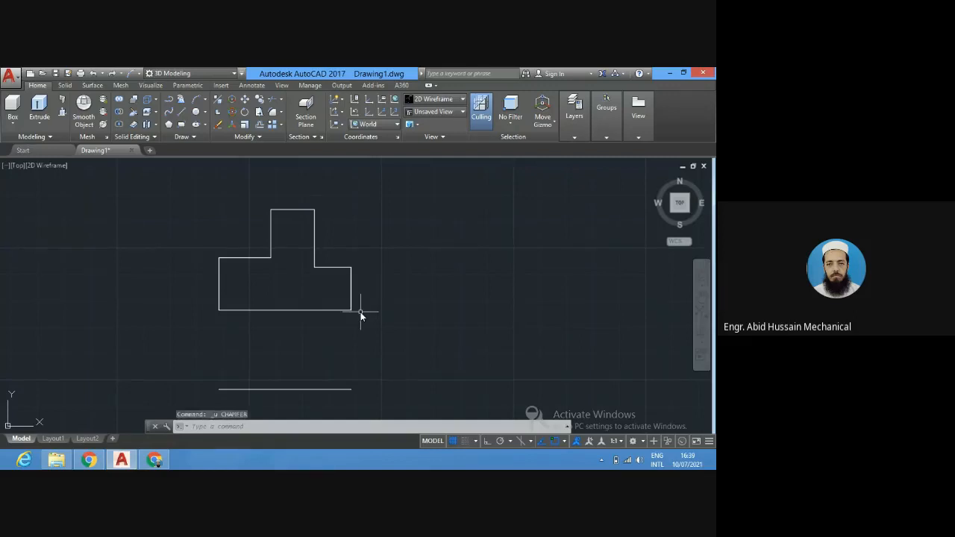
Chamfer the profile's bottom-right corner with both distances set to 5, using the Multiple option.
click(299, 430)
text(CHA)
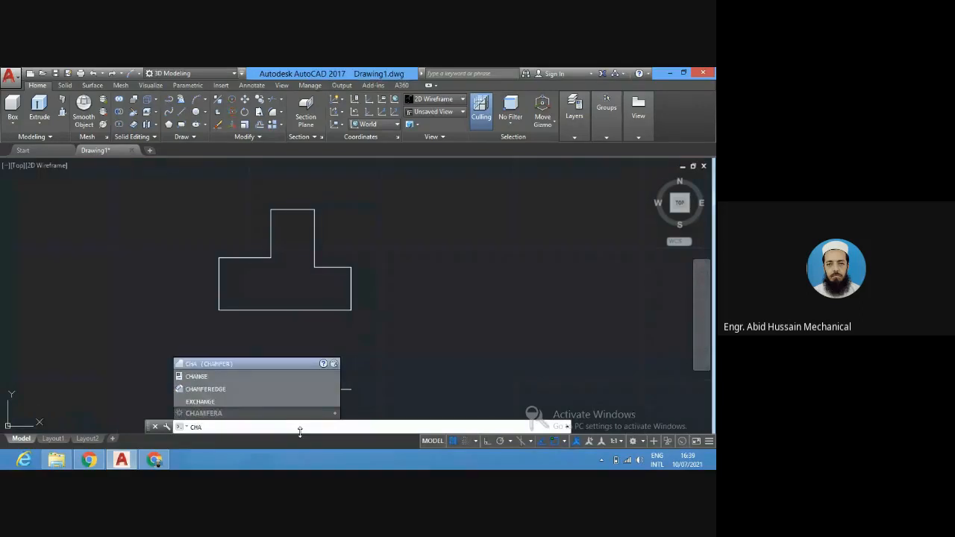
key(Return)
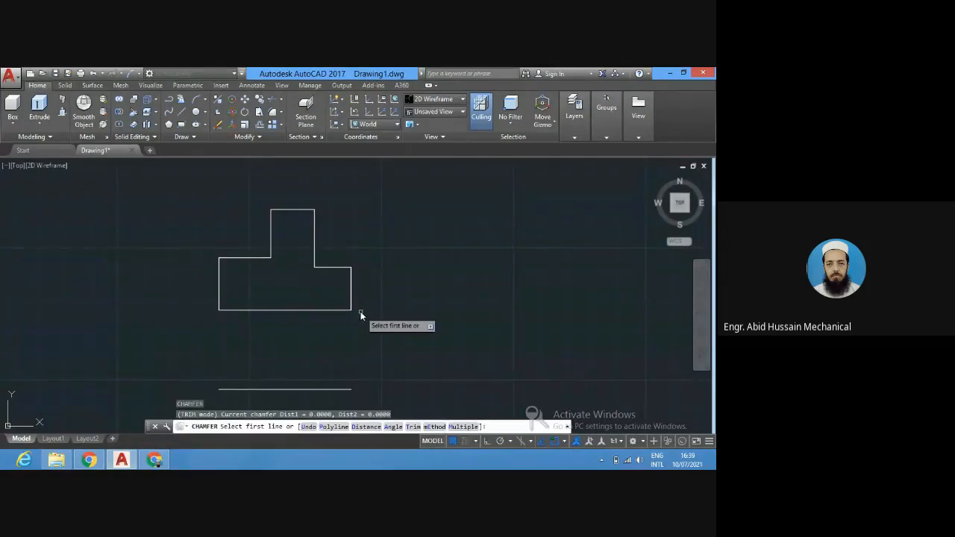
click(365, 427)
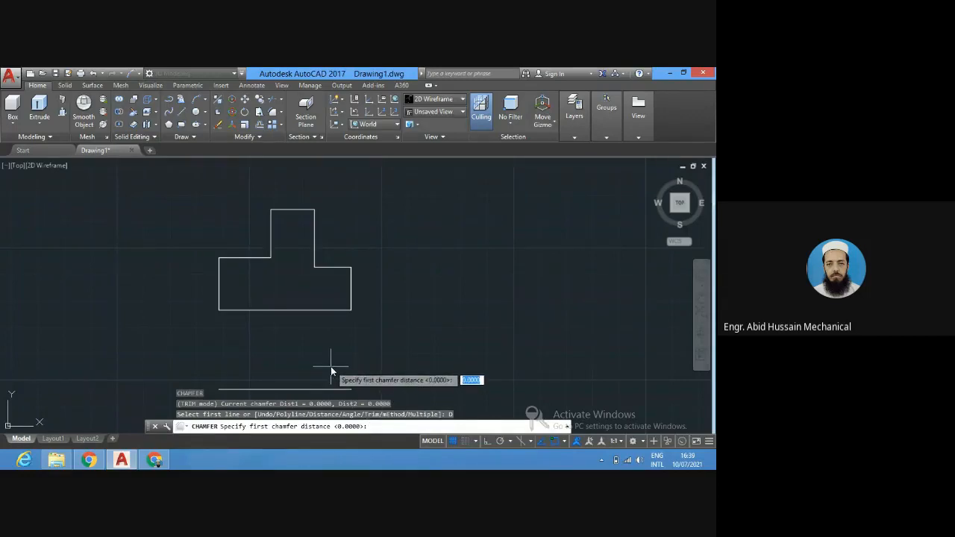
text(5)
key(Return)
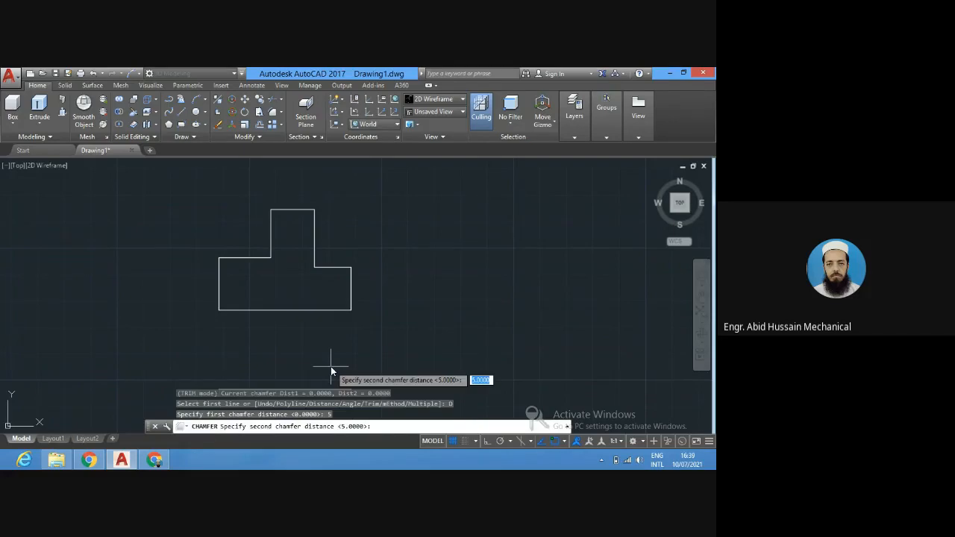
text(5)
key(Return)
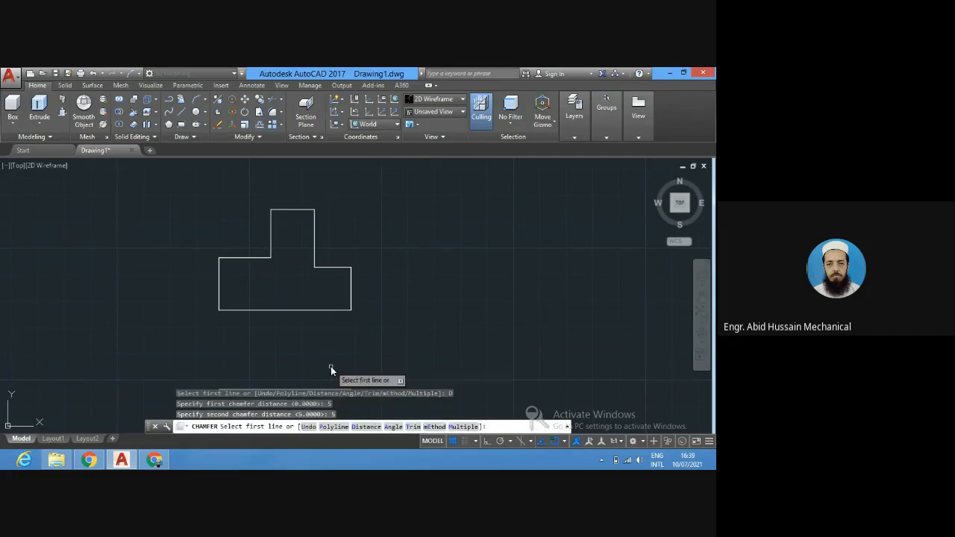
click(463, 427)
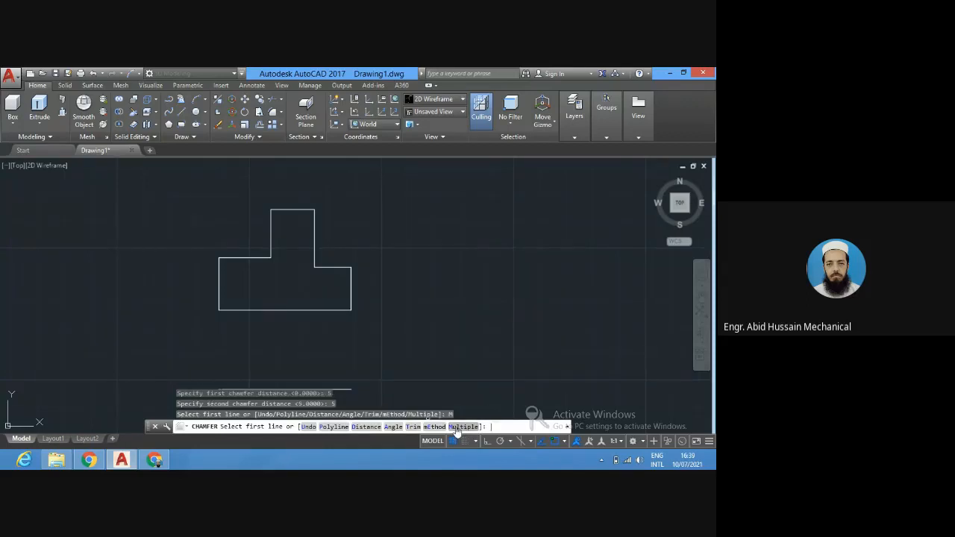
click(336, 310)
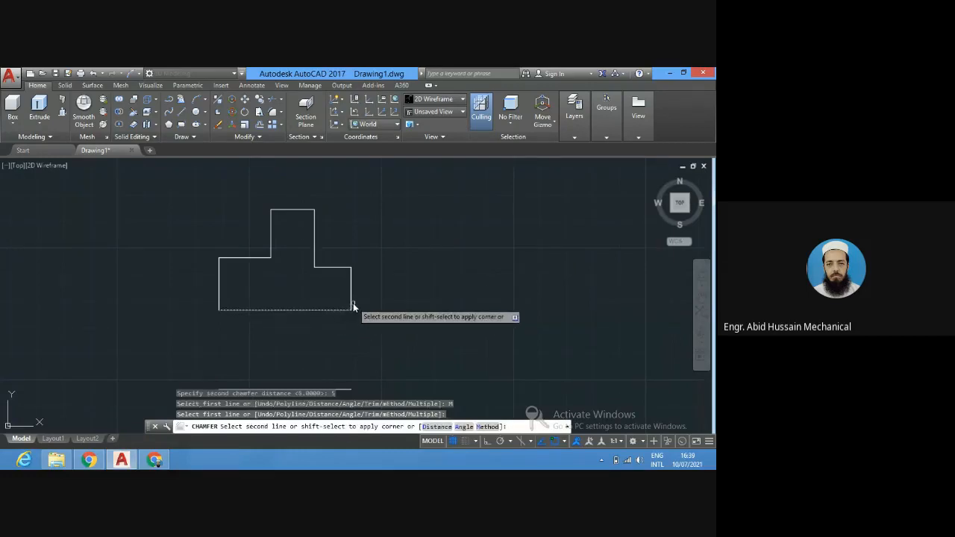
click(351, 300)
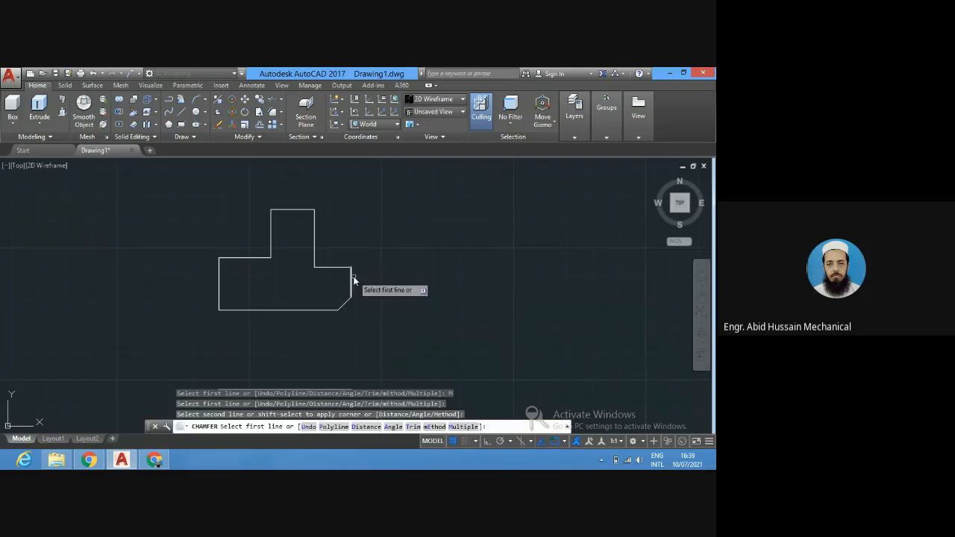
Chamfer the right step's outer corner and the inner corner where the step meets the upper block.
click(352, 278)
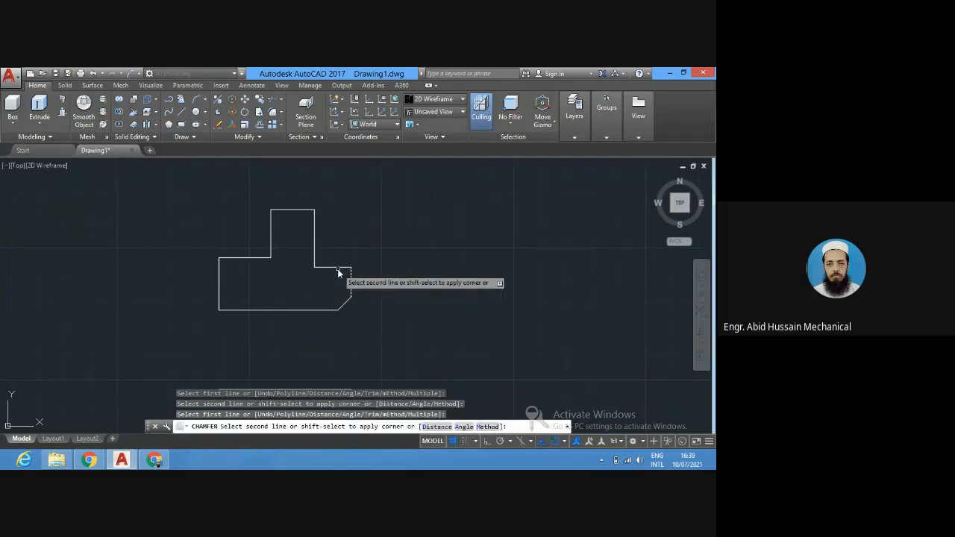
click(339, 270)
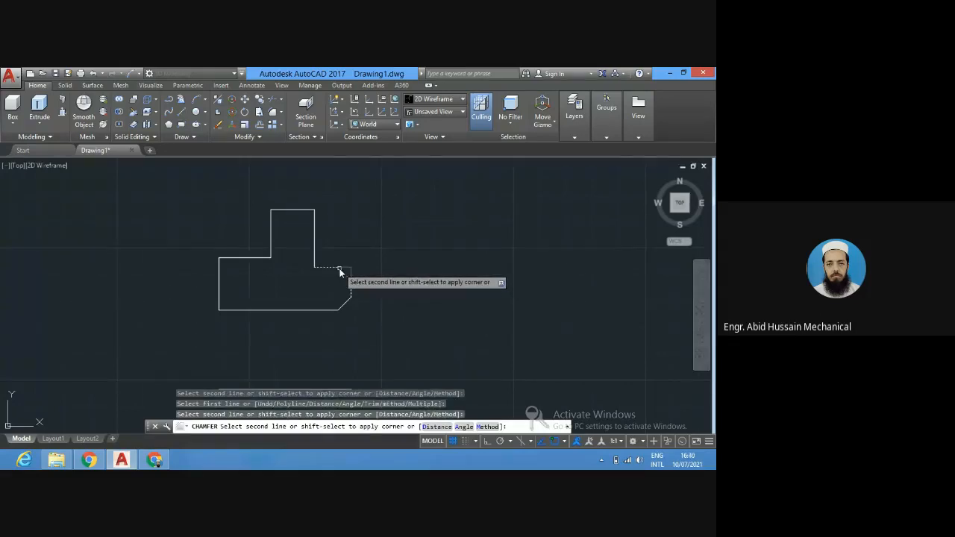
click(339, 270)
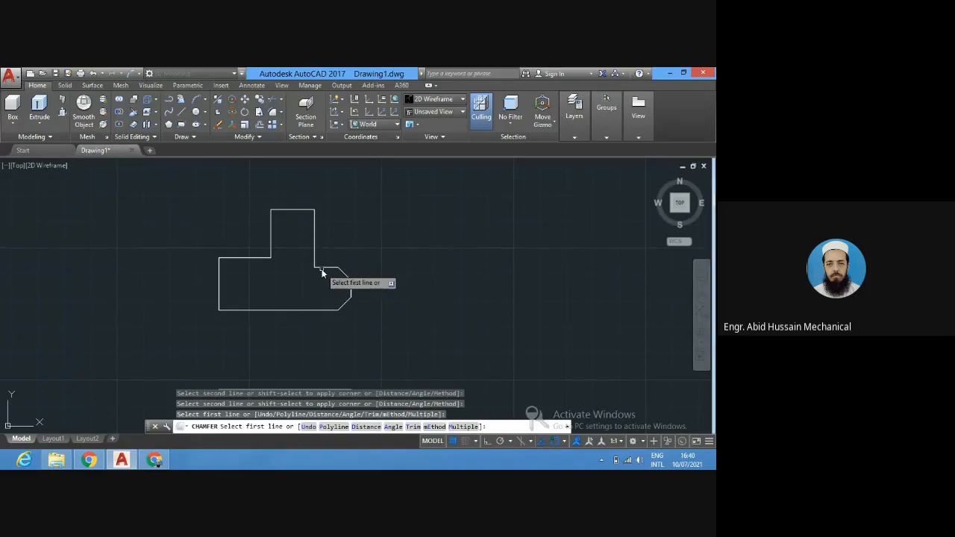
click(323, 269)
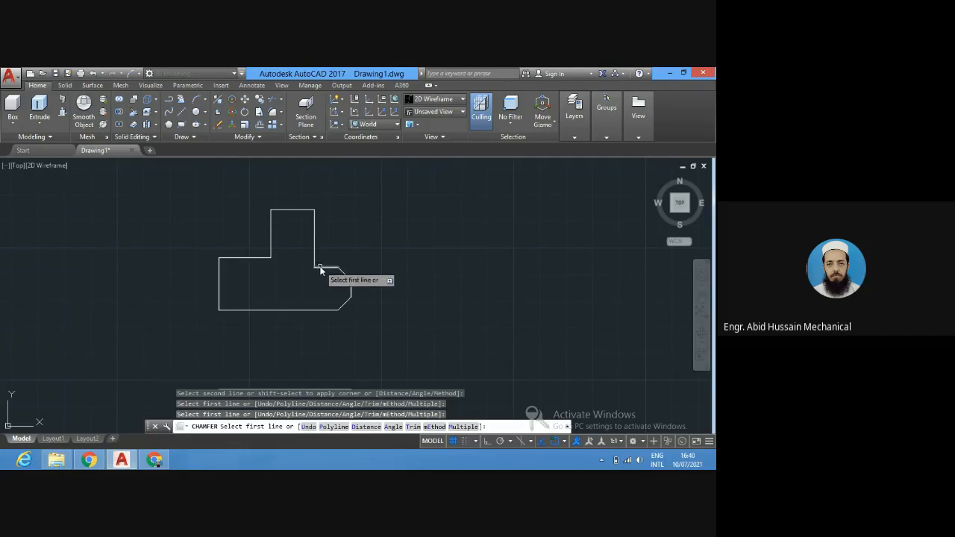
click(321, 268)
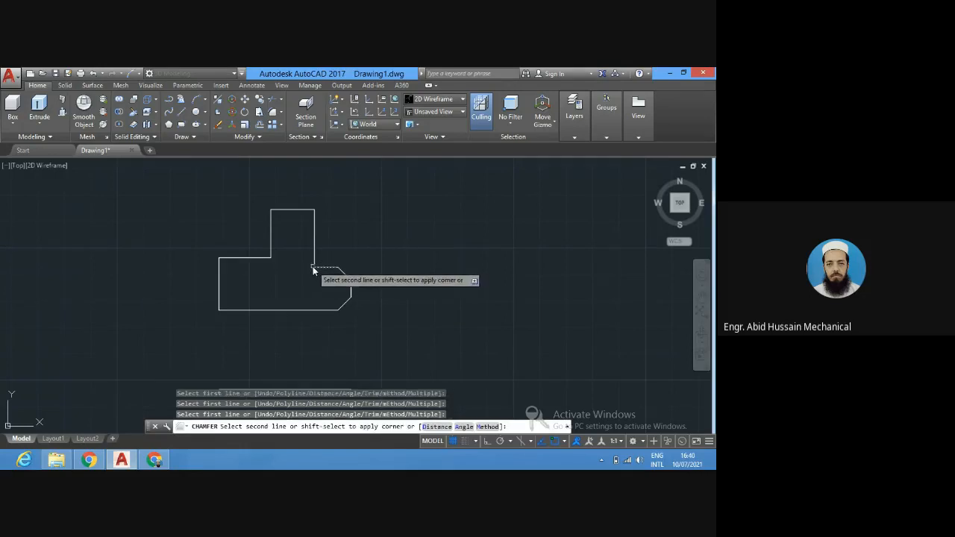
click(313, 257)
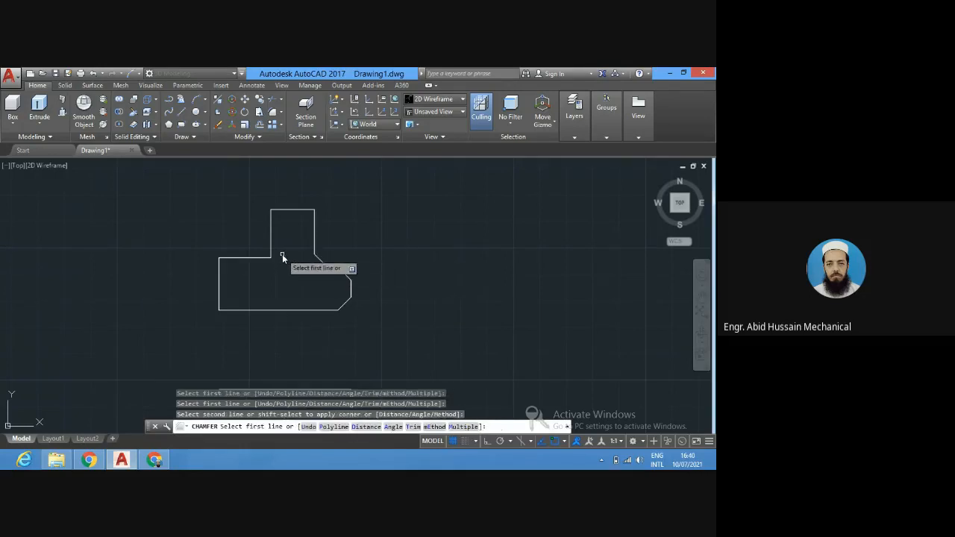
Chamfer the upper block's top-left corner and the left step's outer corner, end Chamfer, and undo the whole command.
click(282, 210)
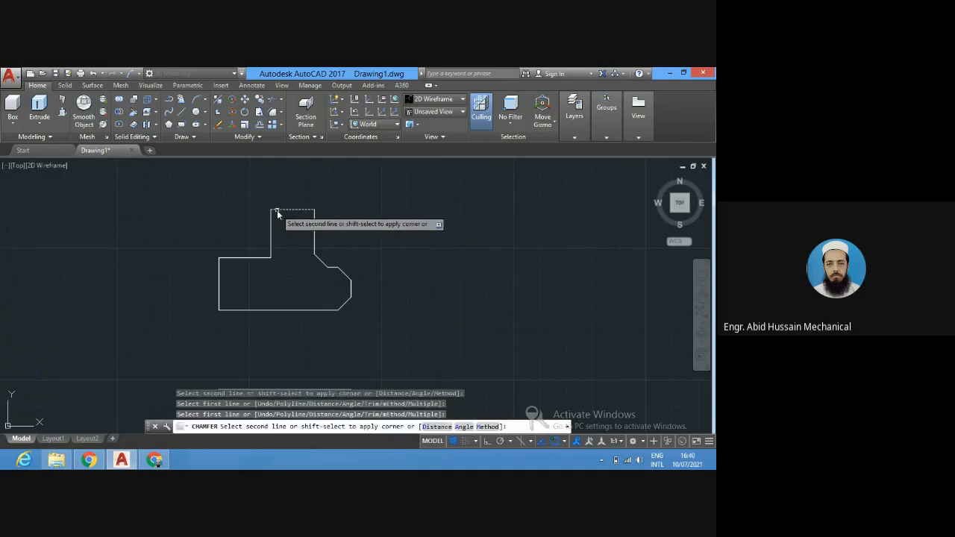
click(270, 216)
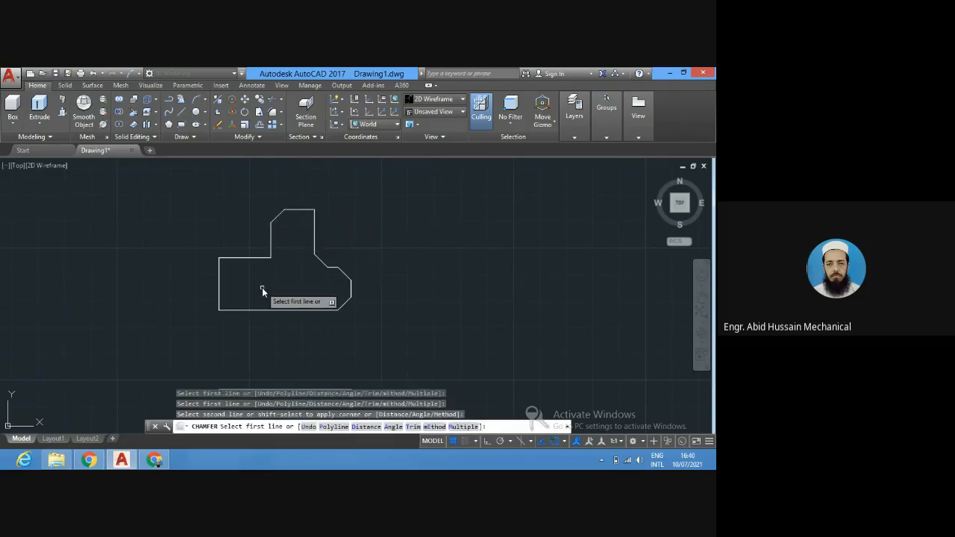
click(239, 260)
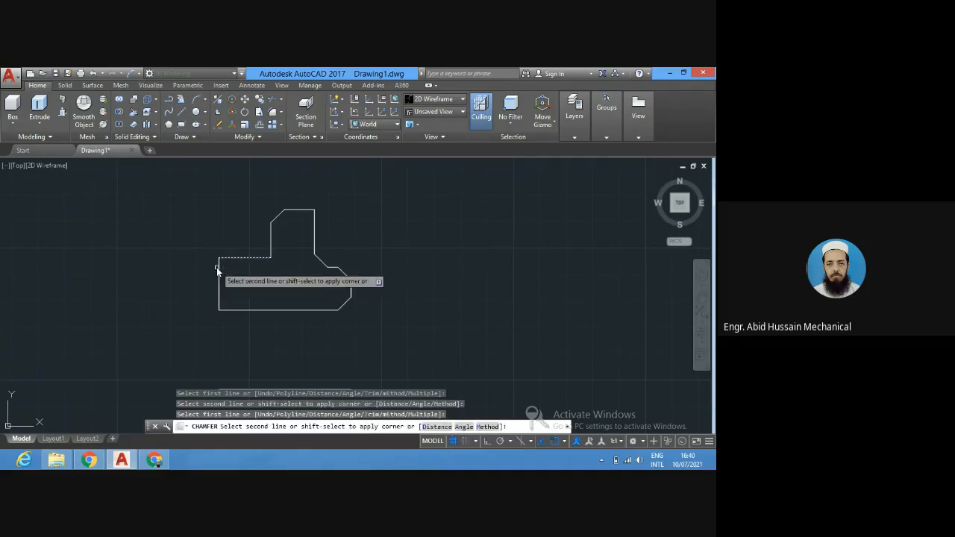
click(217, 269)
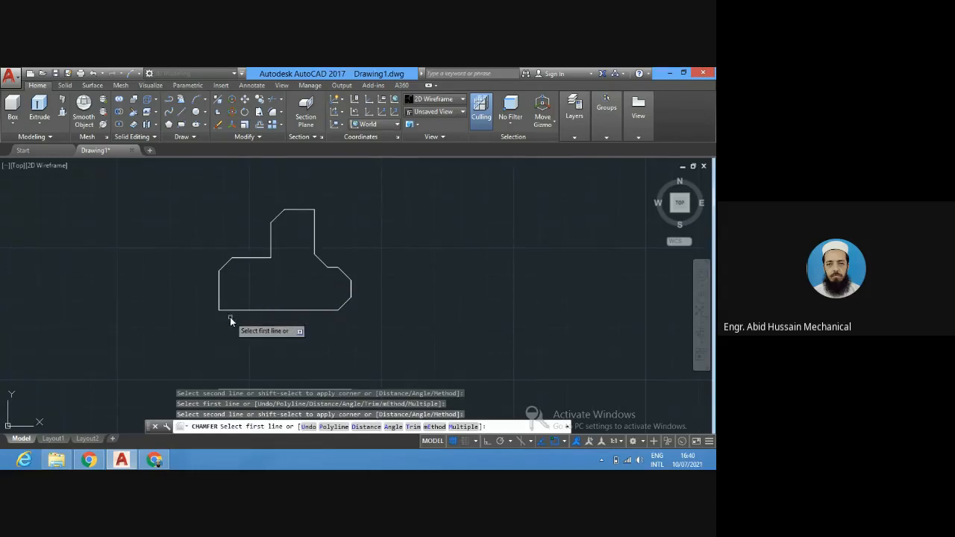
key(Return)
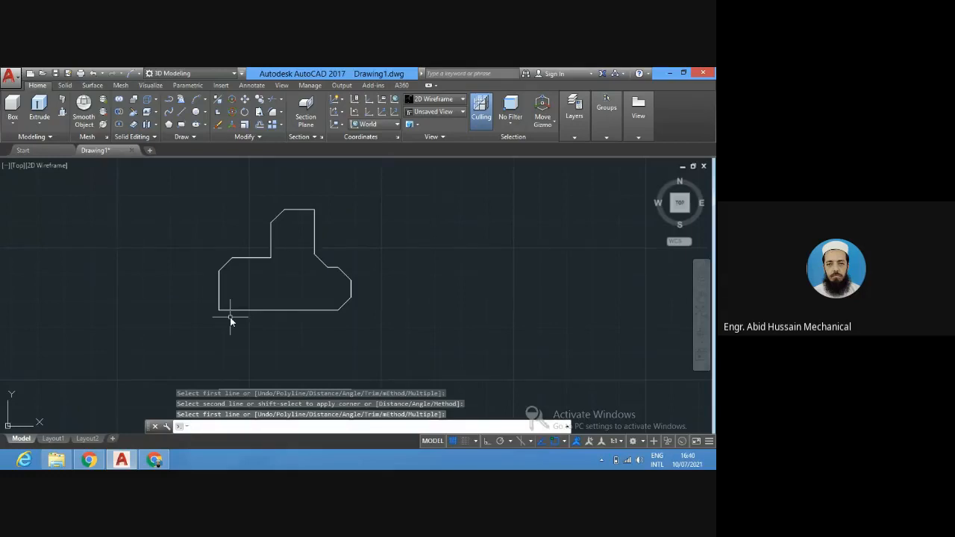
key(ctrl+z)
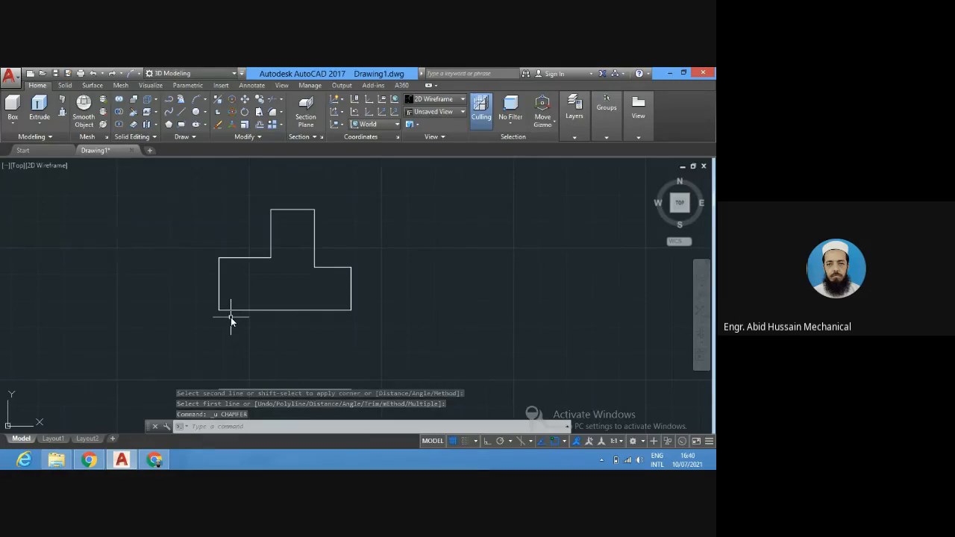
Fillet the profile's bottom-right corner with a radius of 5, and undo the fillet.
click(195, 427)
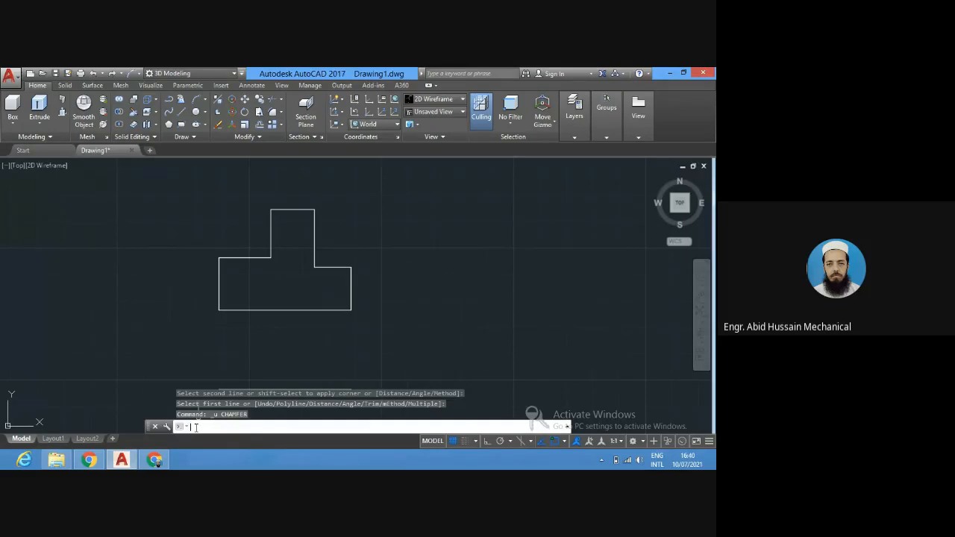
text(f)
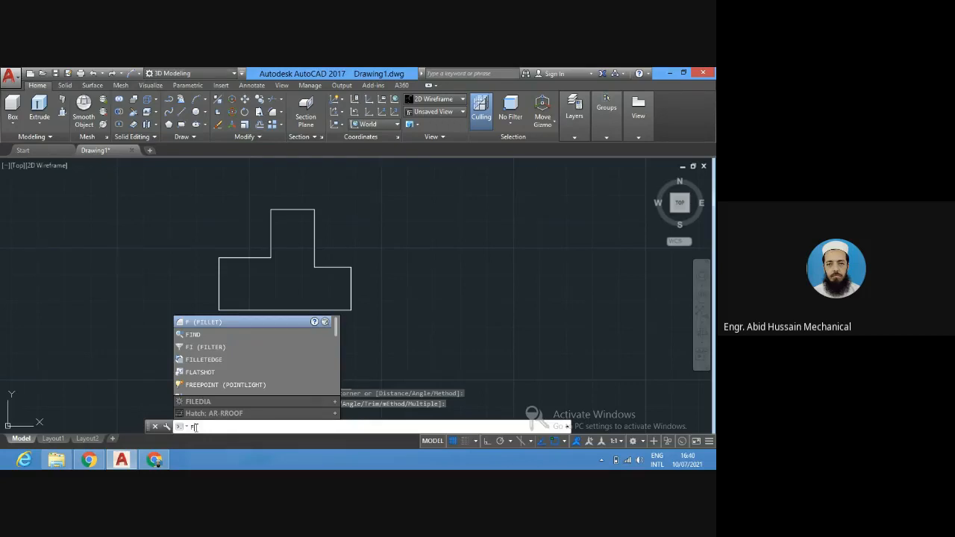
key(Return)
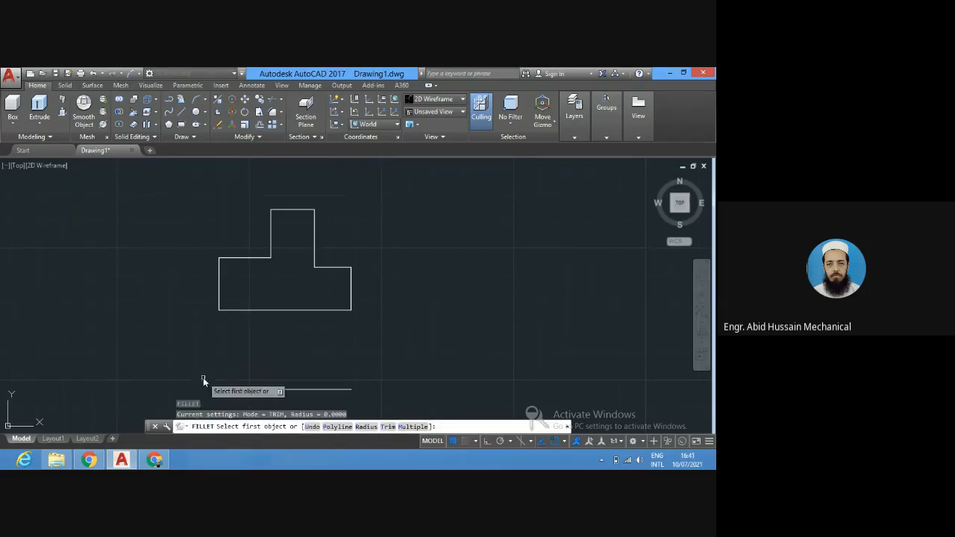
click(366, 427)
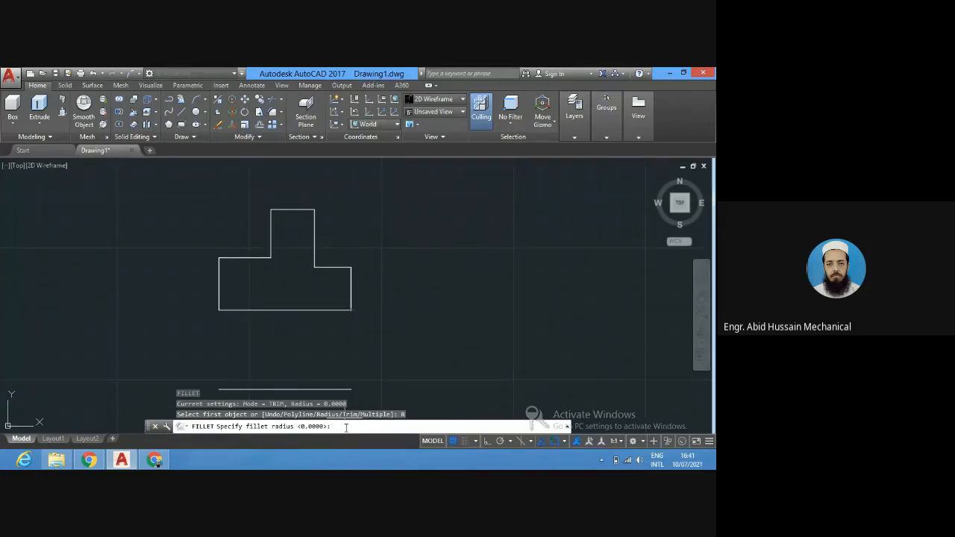
text(5)
key(Return)
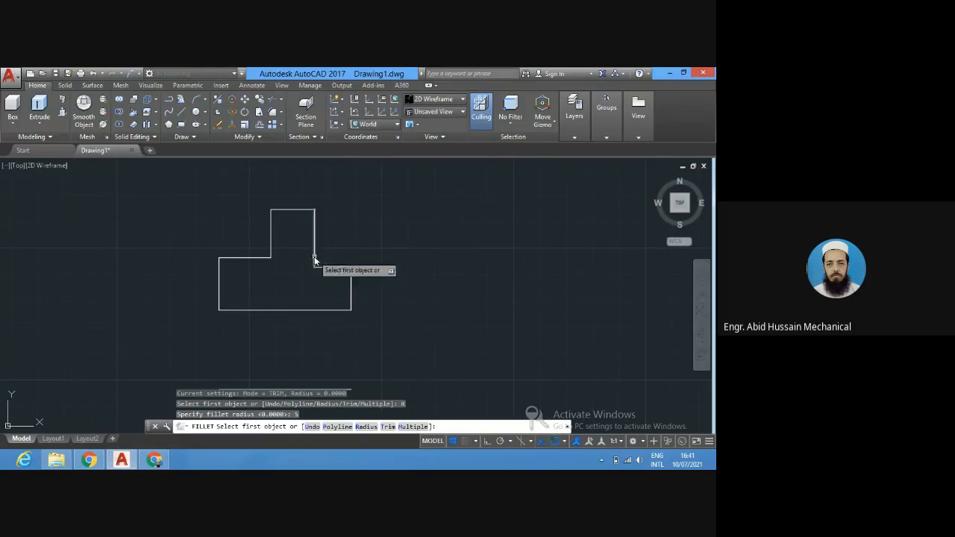
click(337, 311)
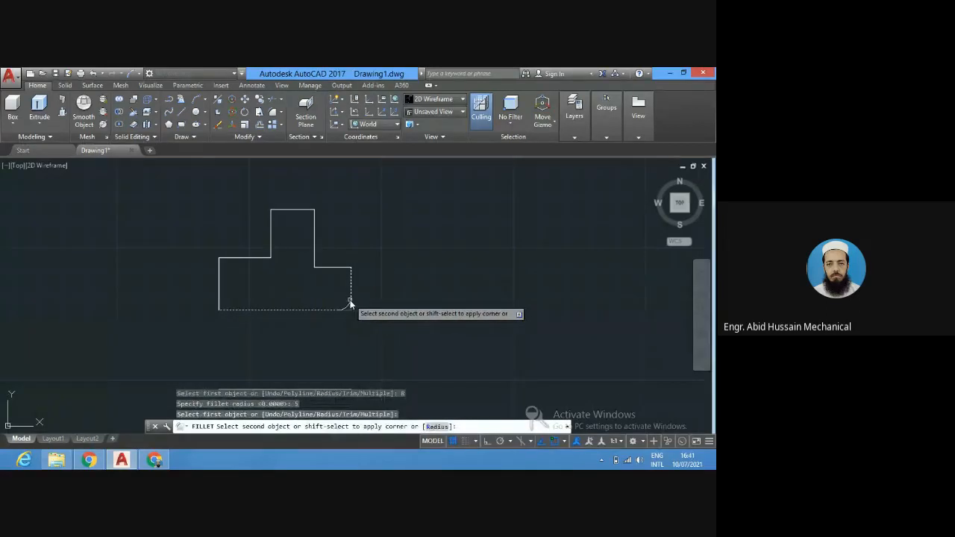
click(351, 303)
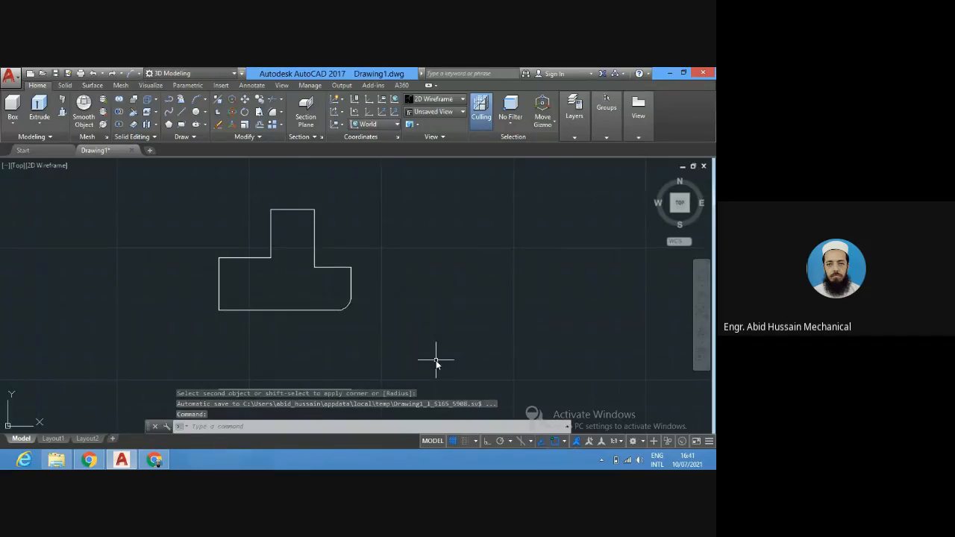
key(ctrl+z)
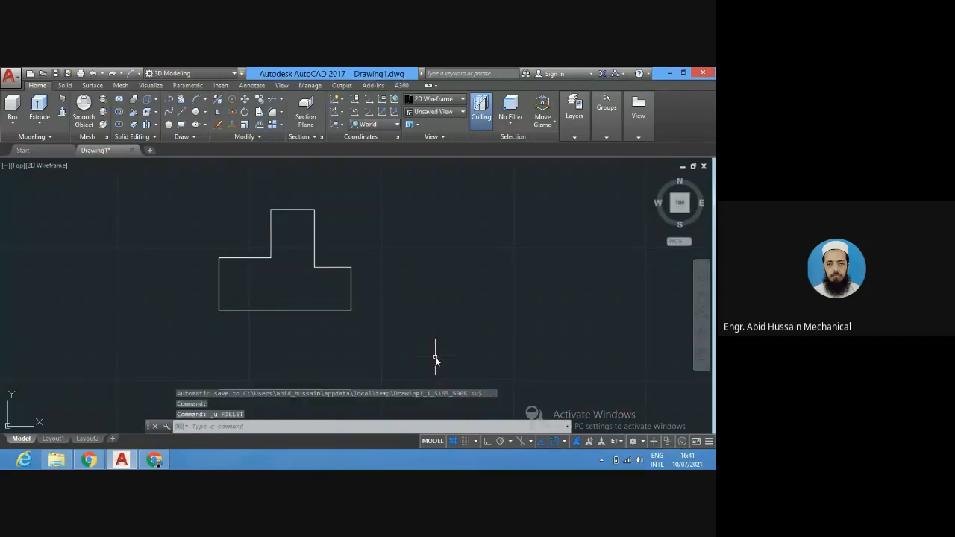
Fillet the bottom-right corner with a radius of 5, using the Multiple option.
click(285, 422)
text(f)
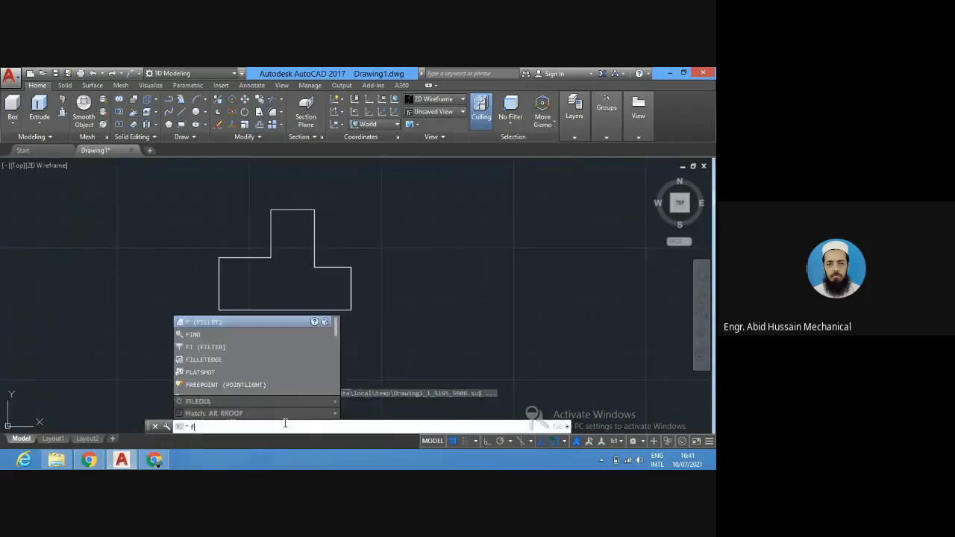
key(Return)
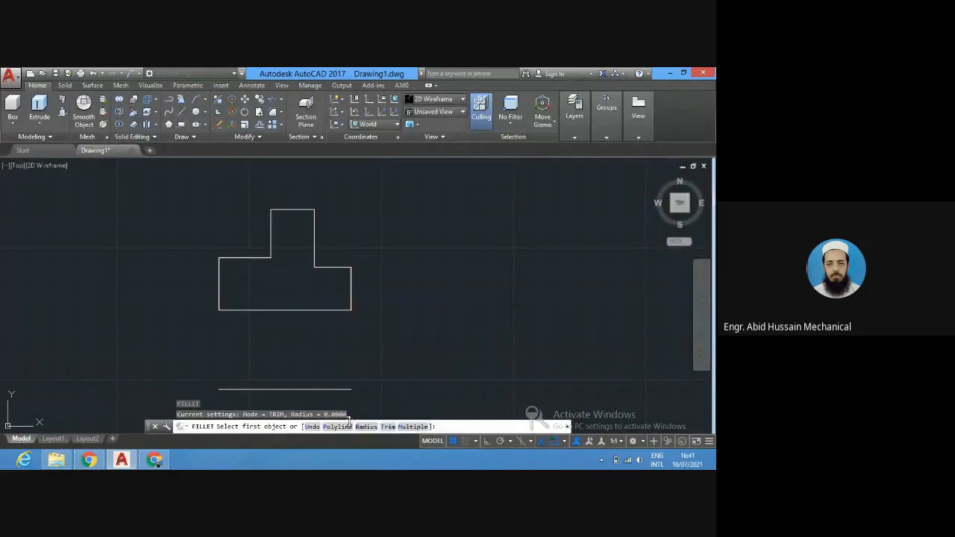
text(R)
key(Return)
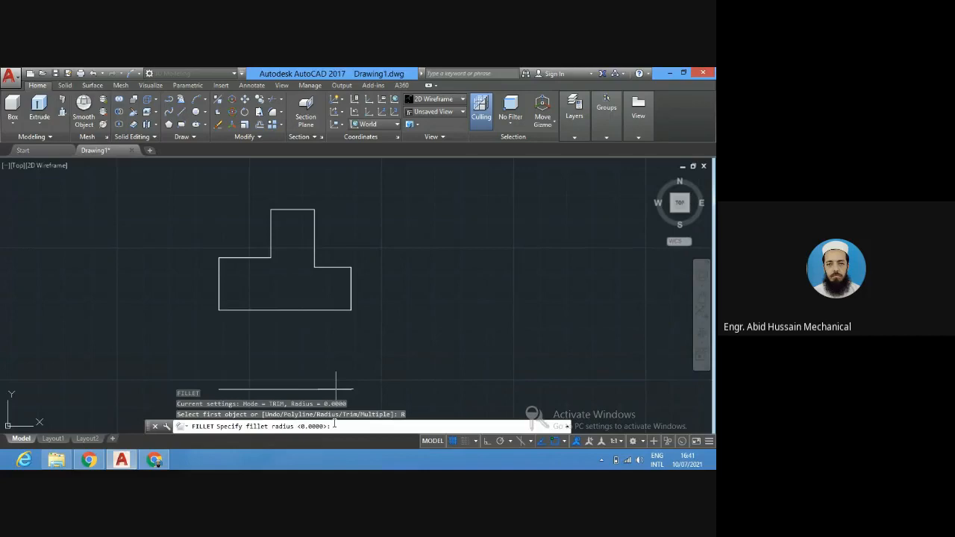
text(5)
key(Return)
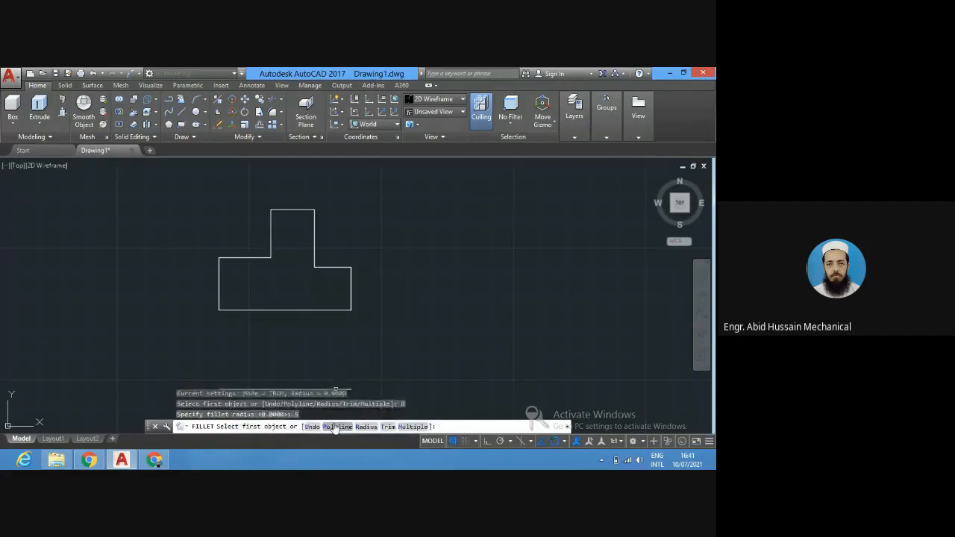
click(414, 427)
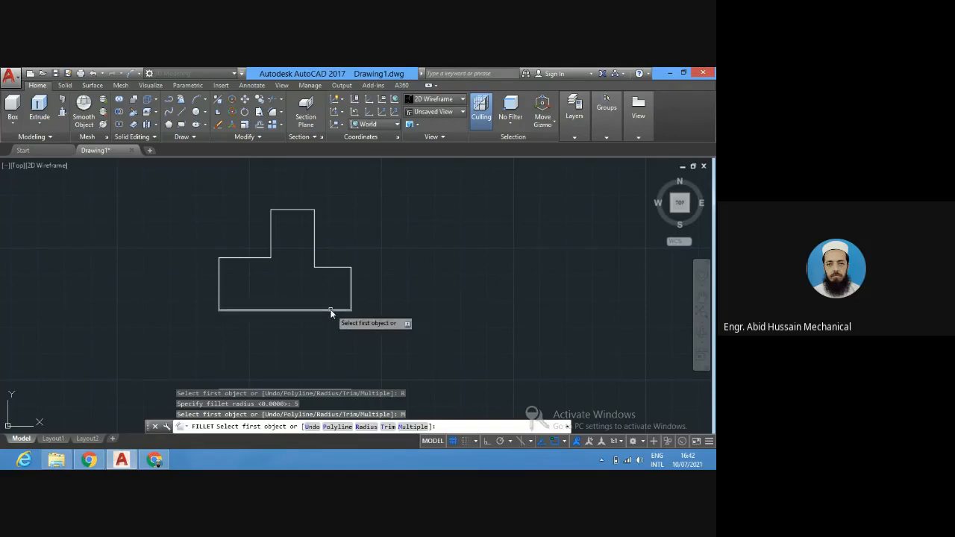
click(330, 310)
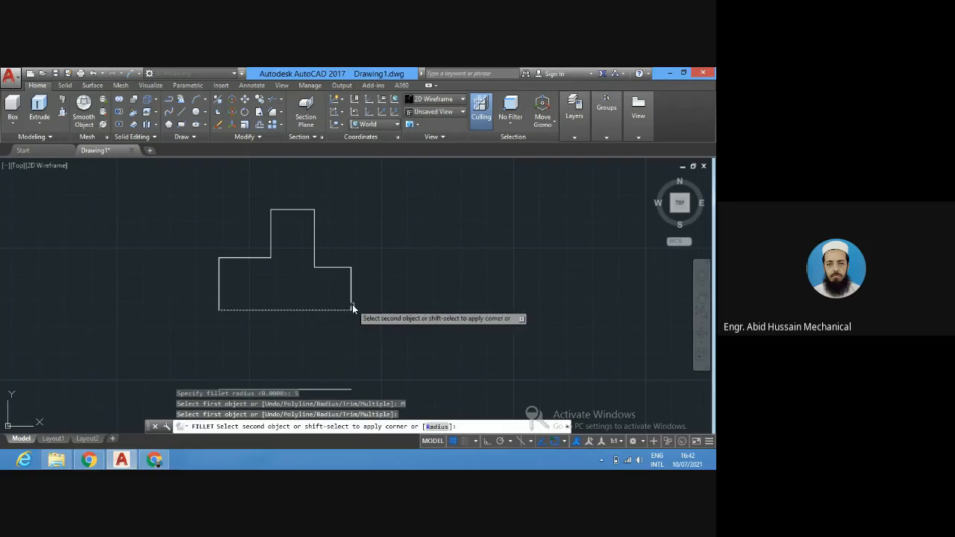
click(351, 301)
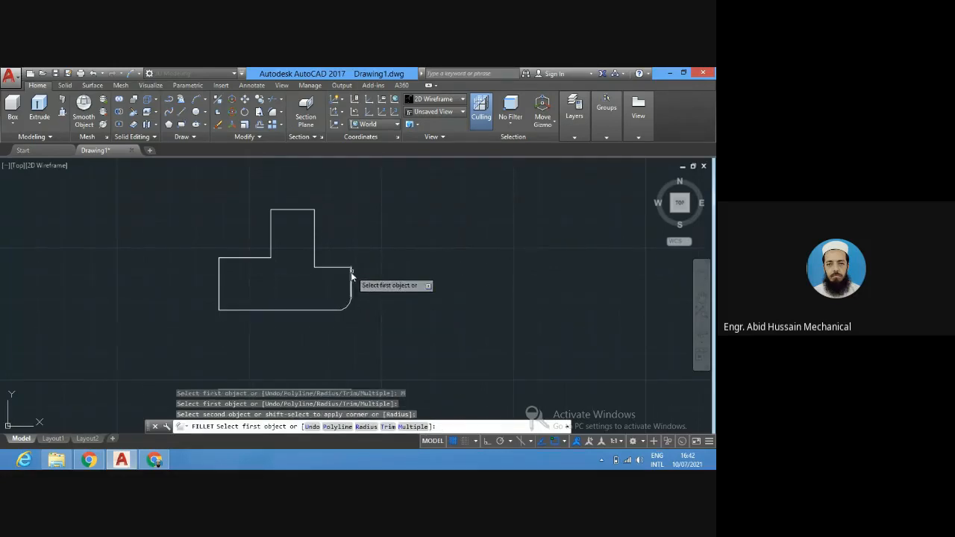
Fillet the right step's outer corner and the inner corner where the step meets the upper block.
click(350, 276)
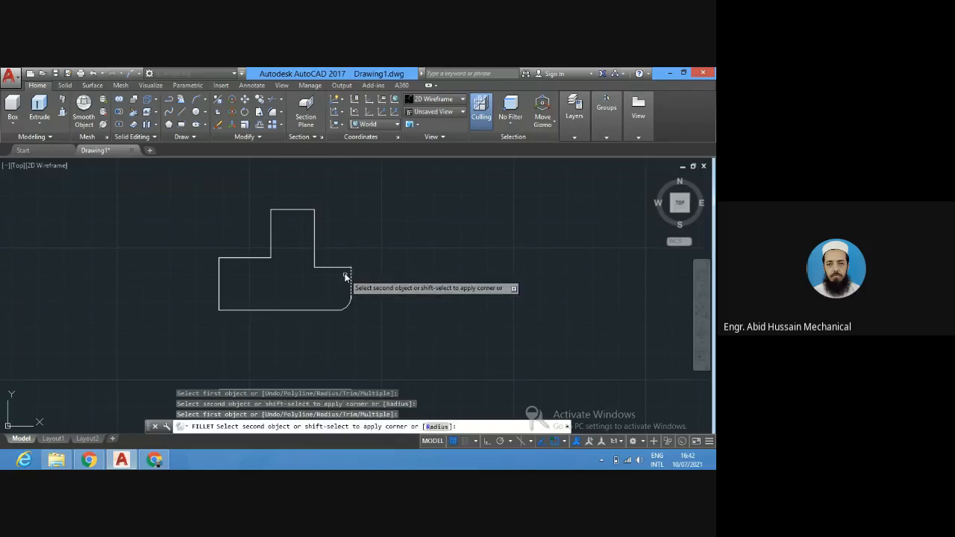
click(339, 270)
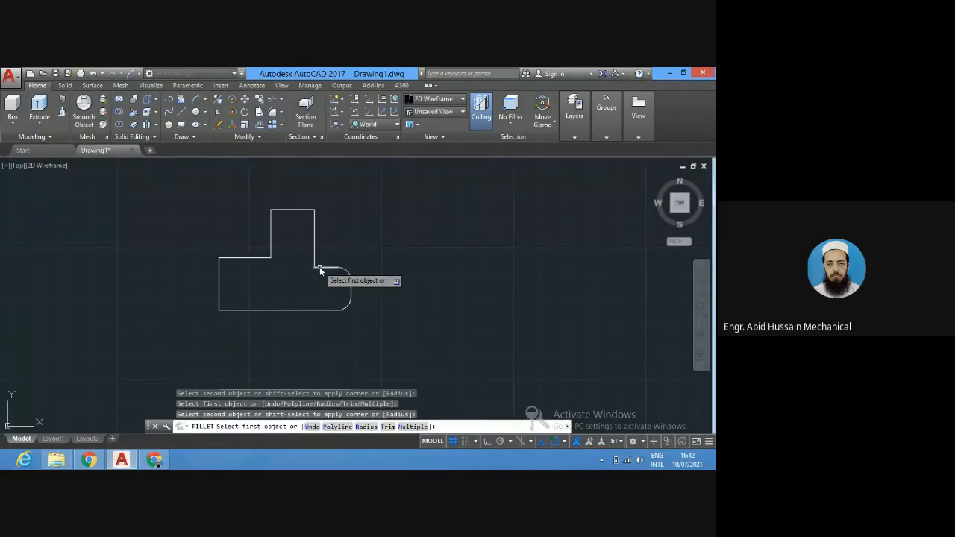
click(316, 264)
click(318, 266)
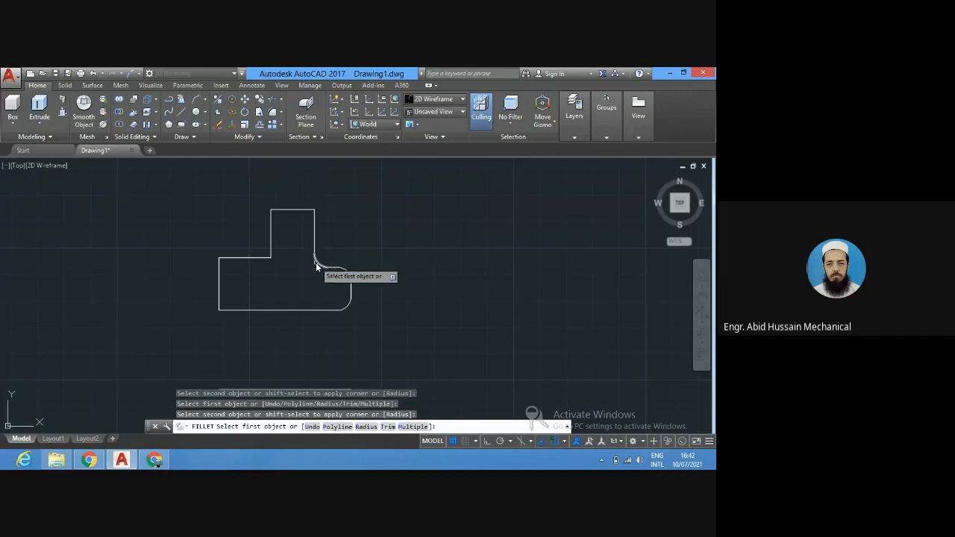
Fillet the upper block's top-right and top-left corners.
click(314, 218)
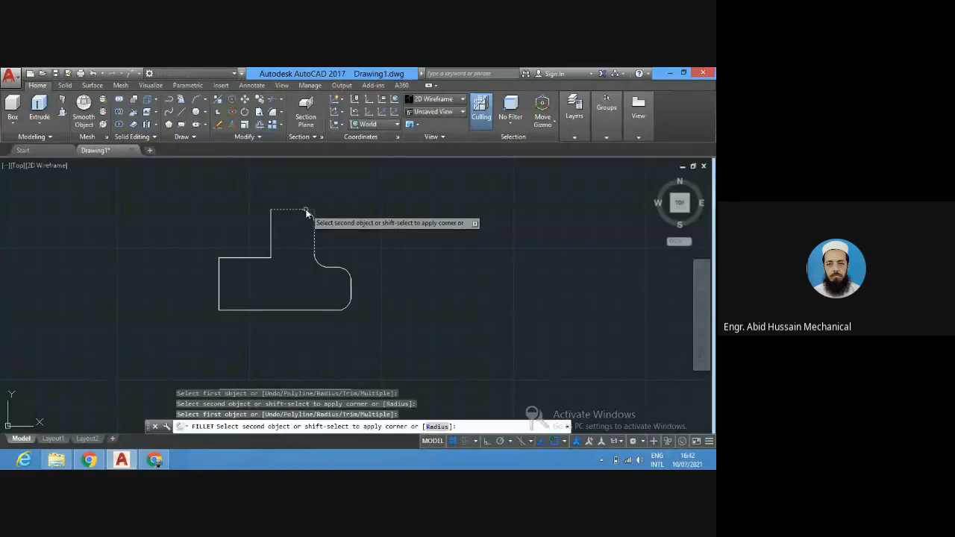
click(301, 210)
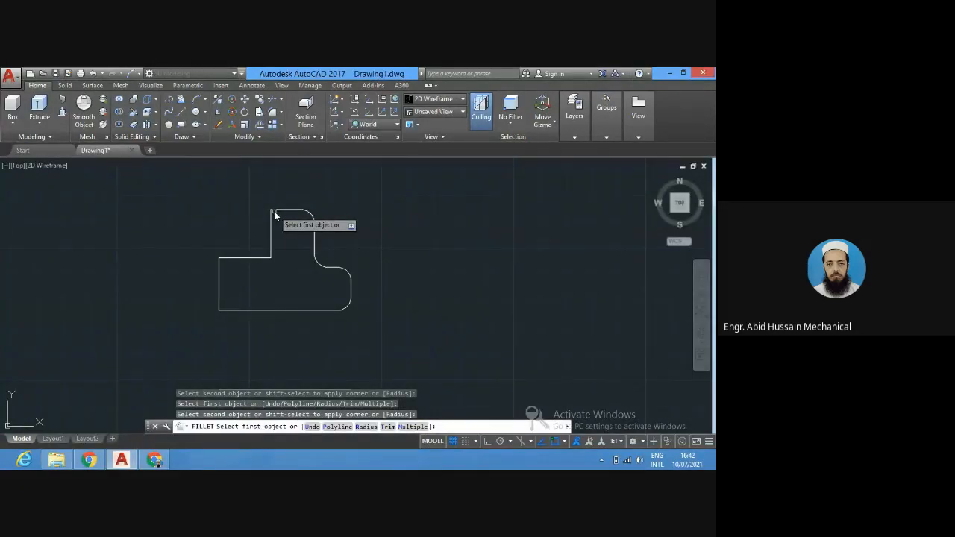
click(275, 213)
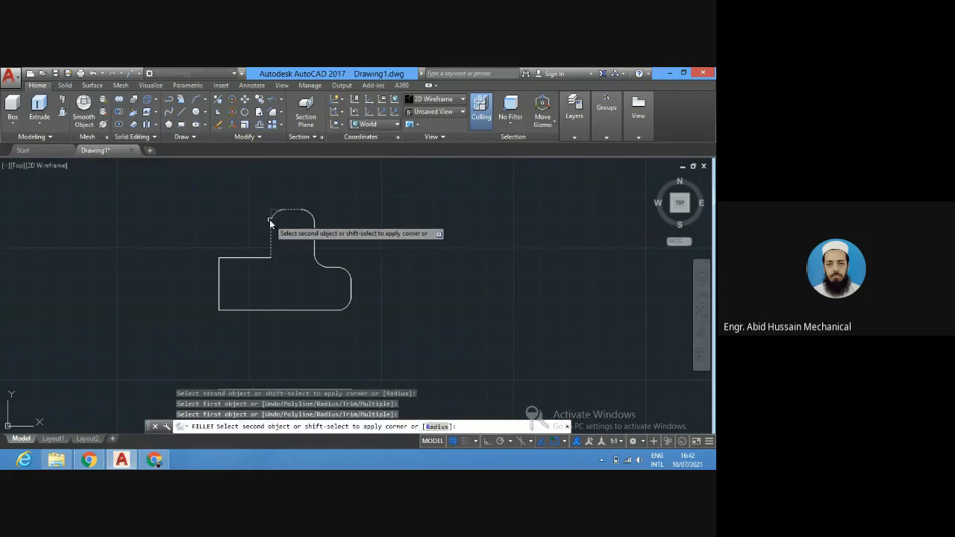
click(271, 222)
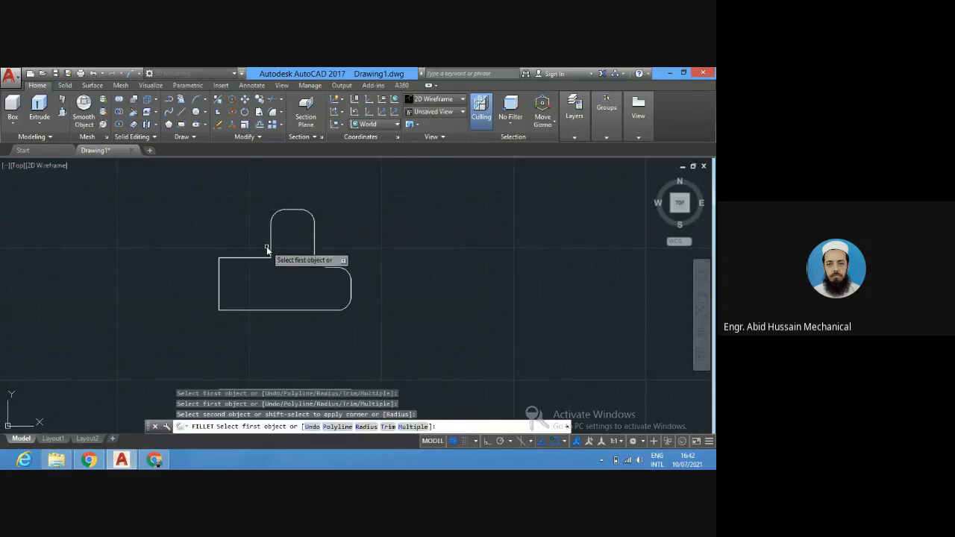
Fillet the left step's inner and outer corners and the profile's bottom-left corner, end Fillet, and undo the whole command.
click(271, 252)
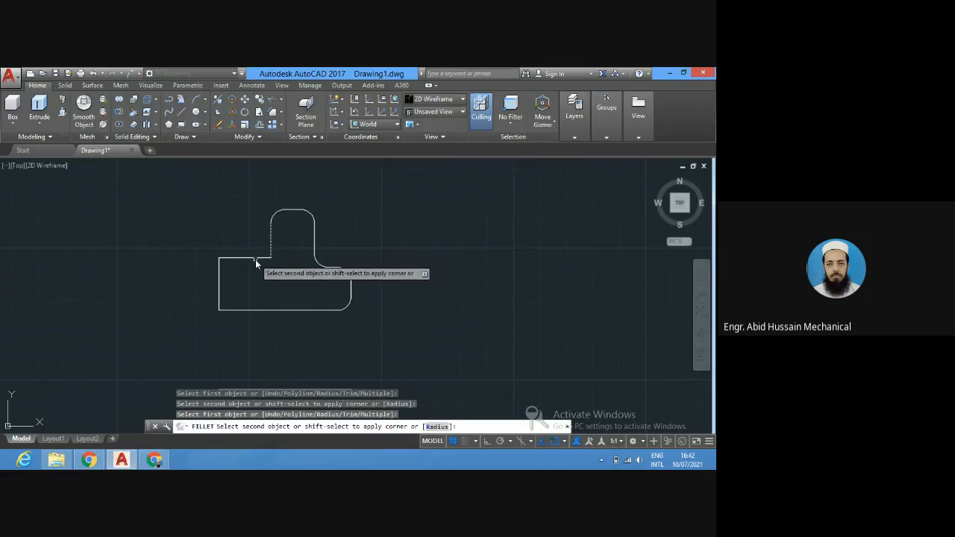
click(255, 260)
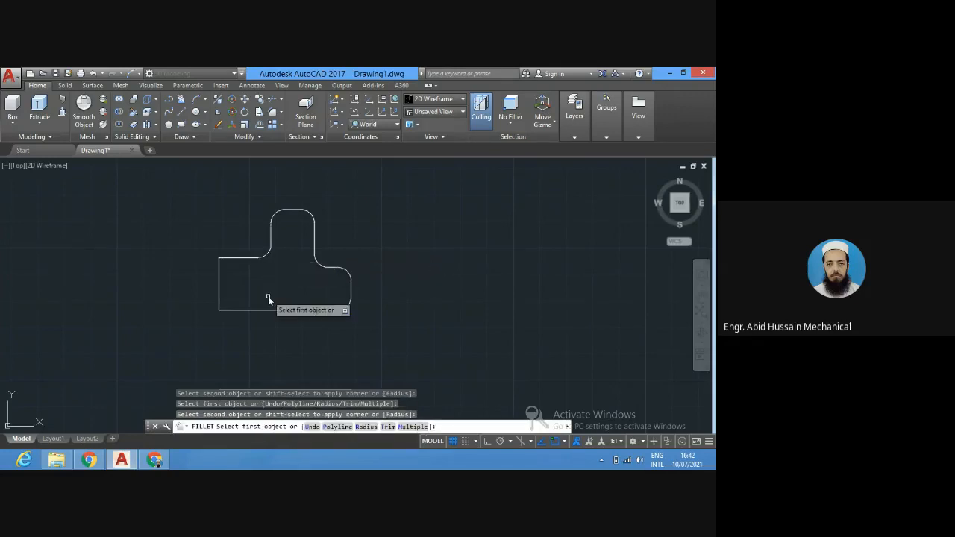
click(226, 257)
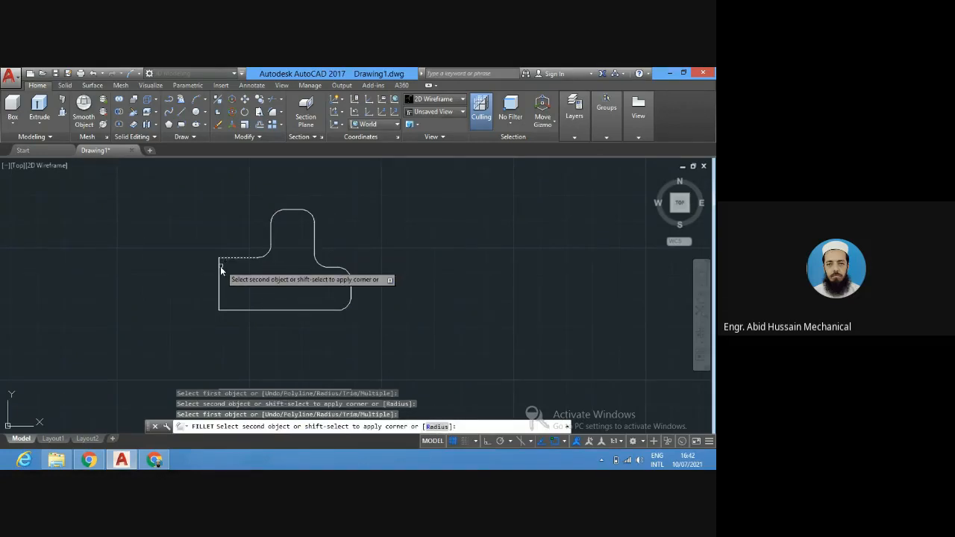
click(220, 267)
click(219, 293)
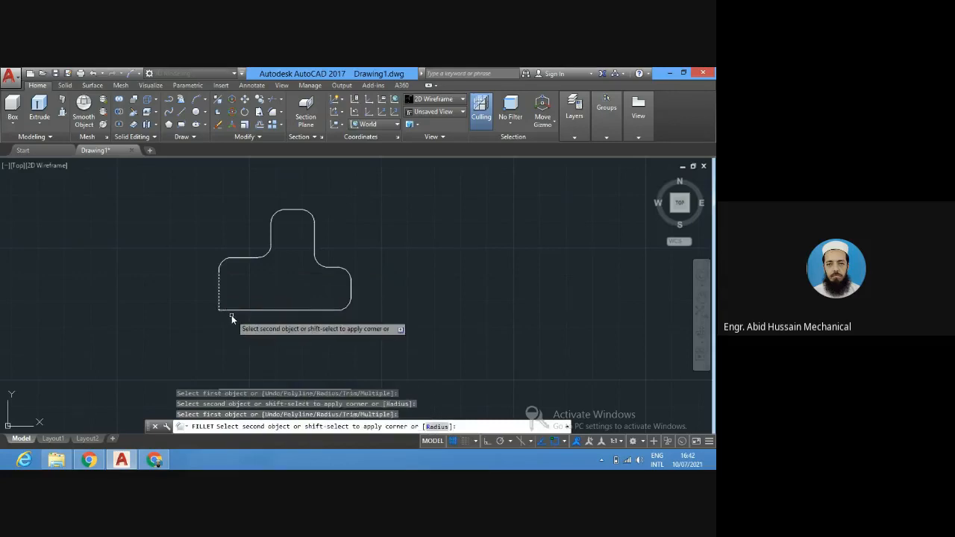
click(235, 310)
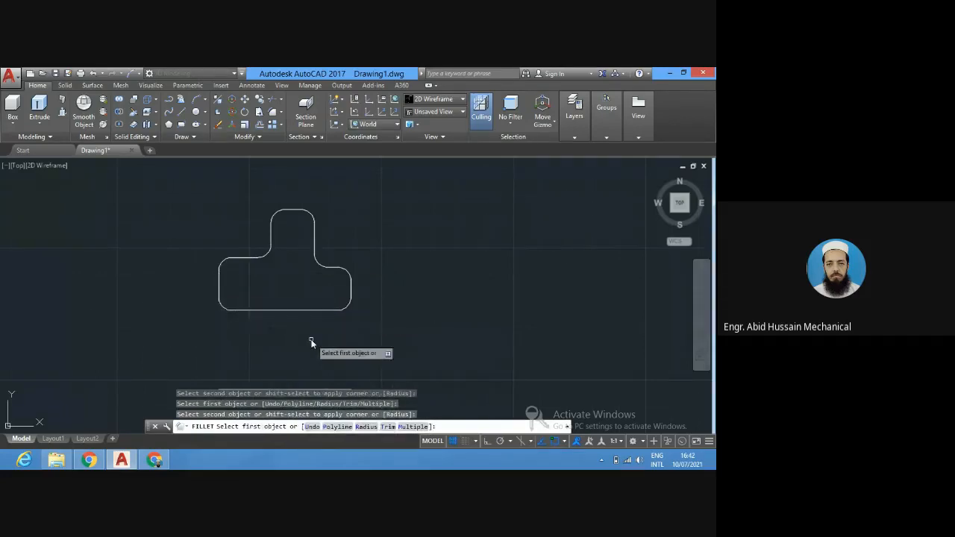
key(Return)
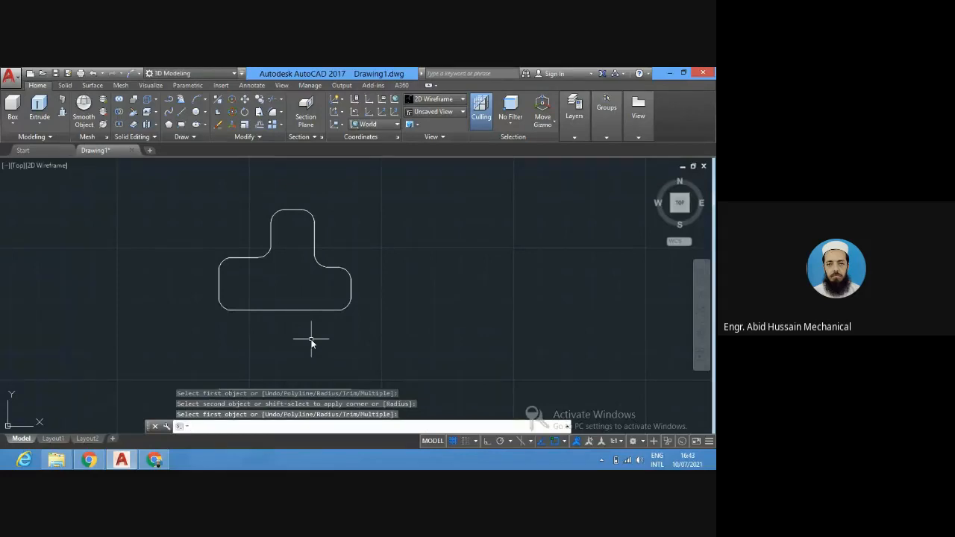
key(ctrl+z)
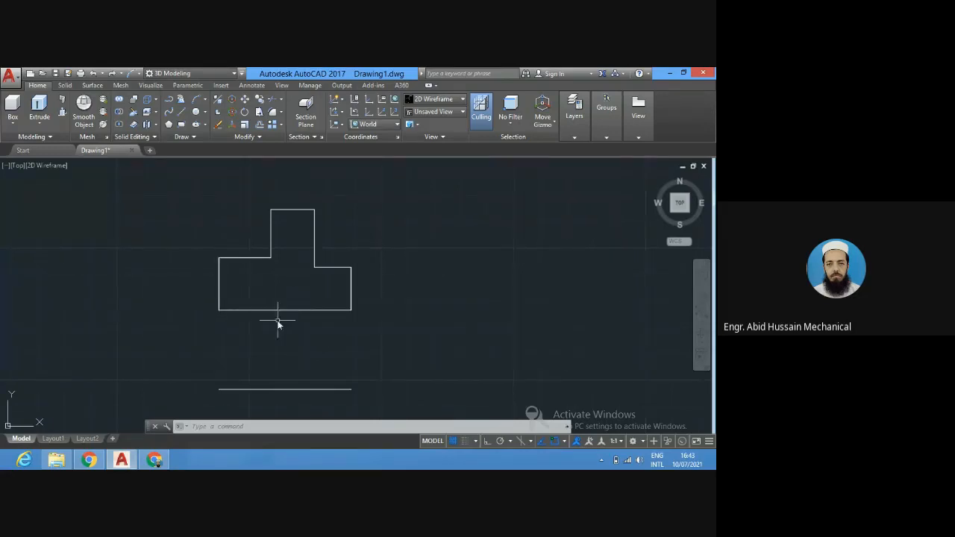
Break a gap in the middle of the profile's bottom edge, using the First point option with object snap off.
click(218, 427)
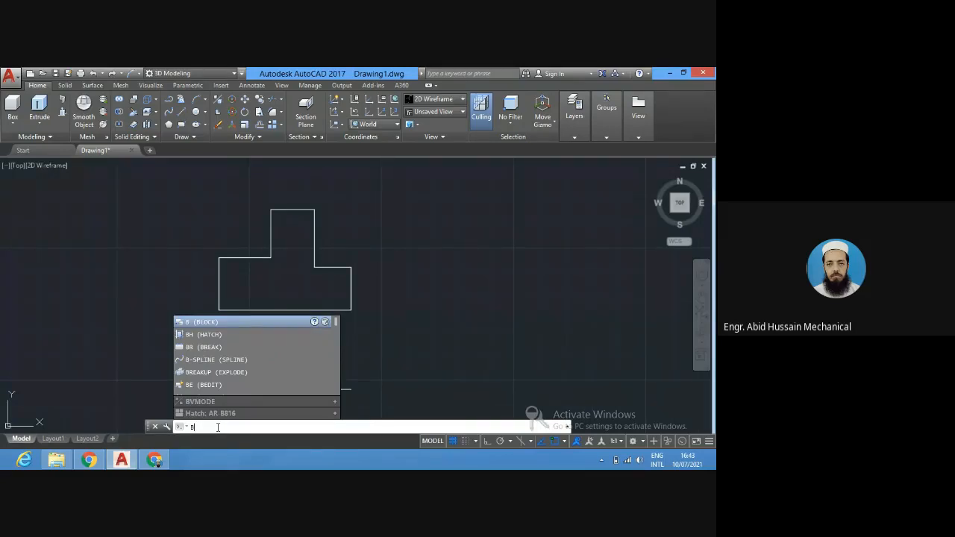
text(R)
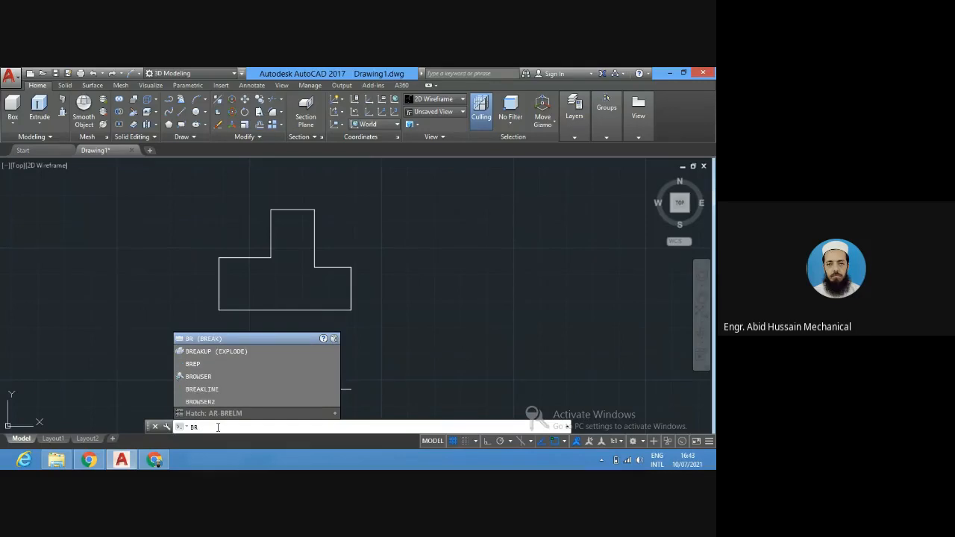
key(Return)
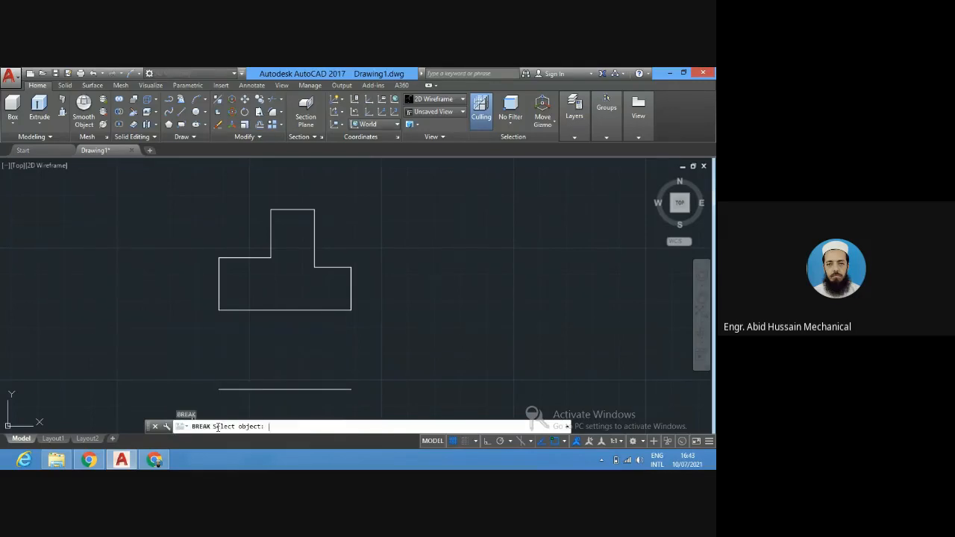
click(289, 310)
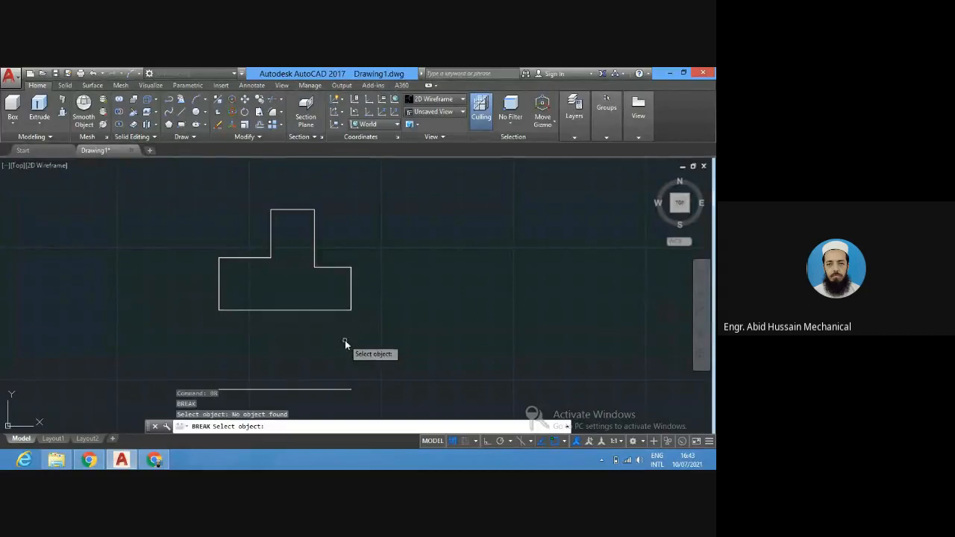
click(288, 311)
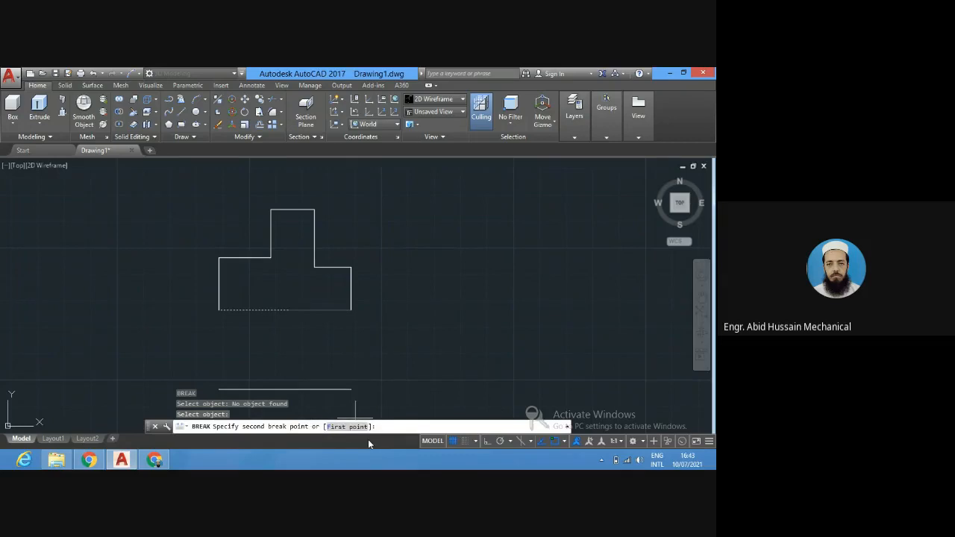
click(353, 426)
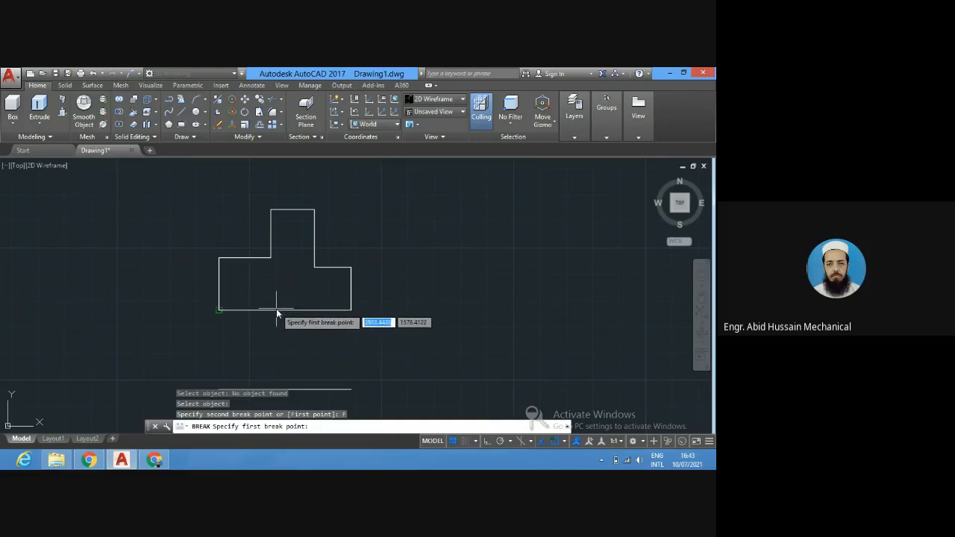
click(569, 441)
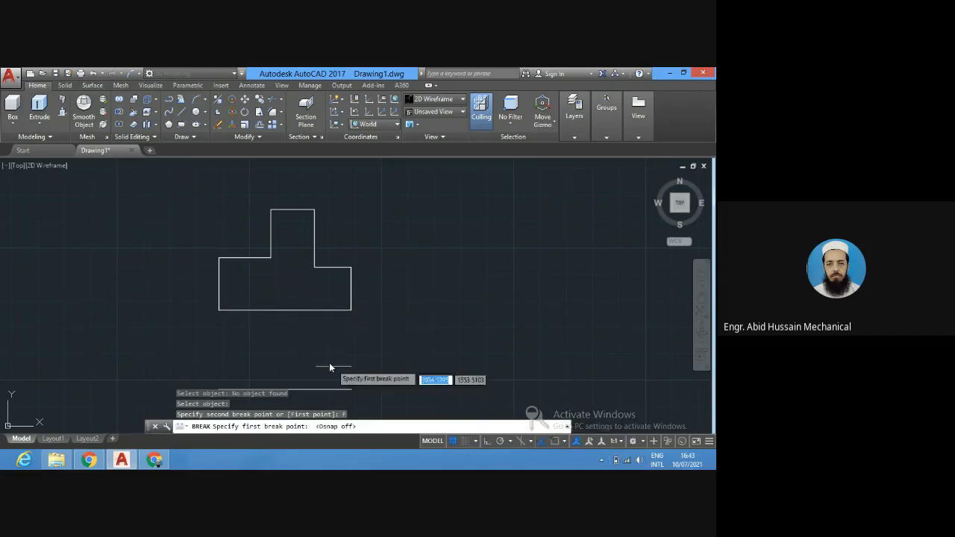
click(264, 310)
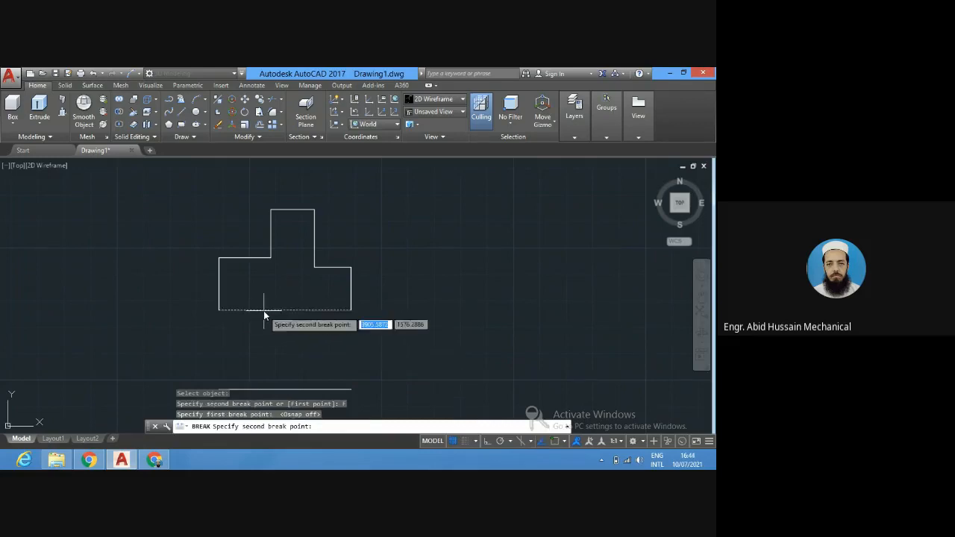
click(334, 311)
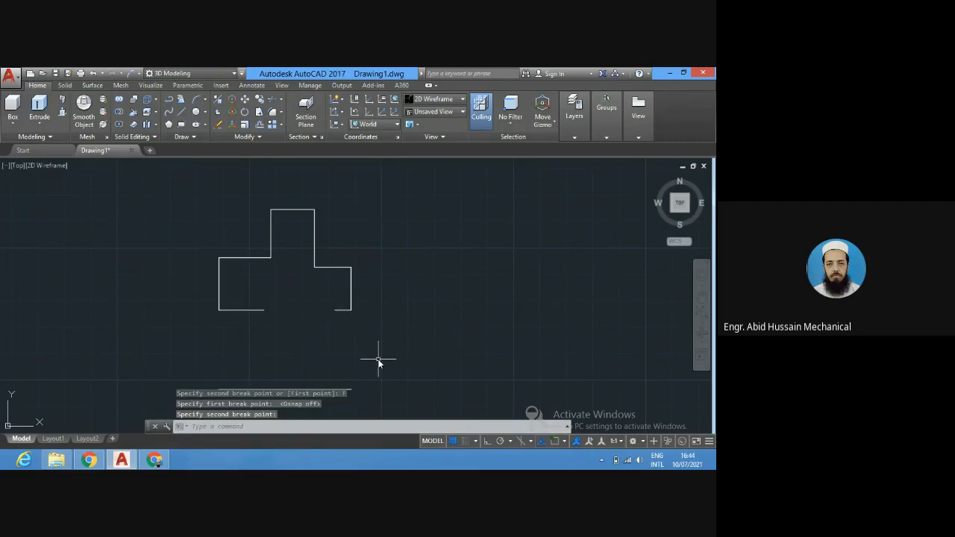
key(Return)
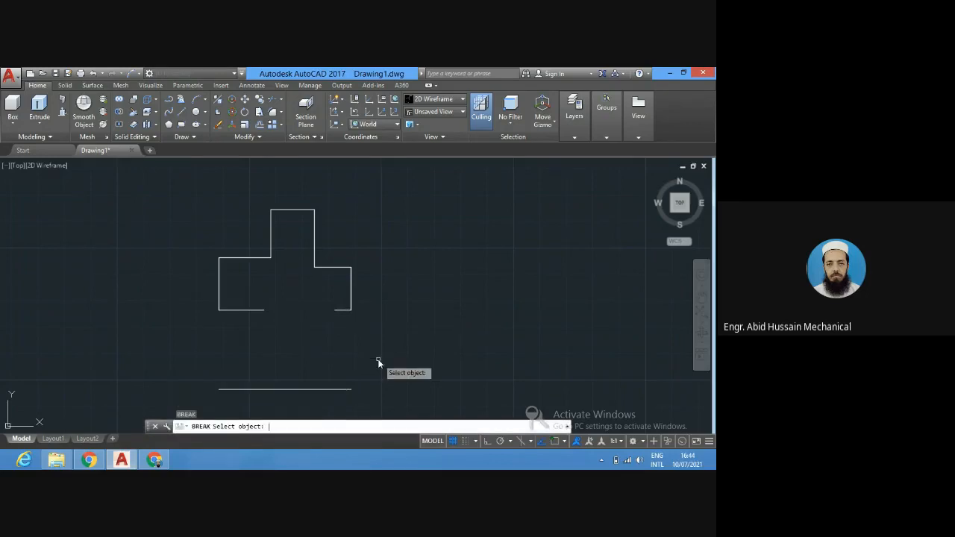
key(Escape)
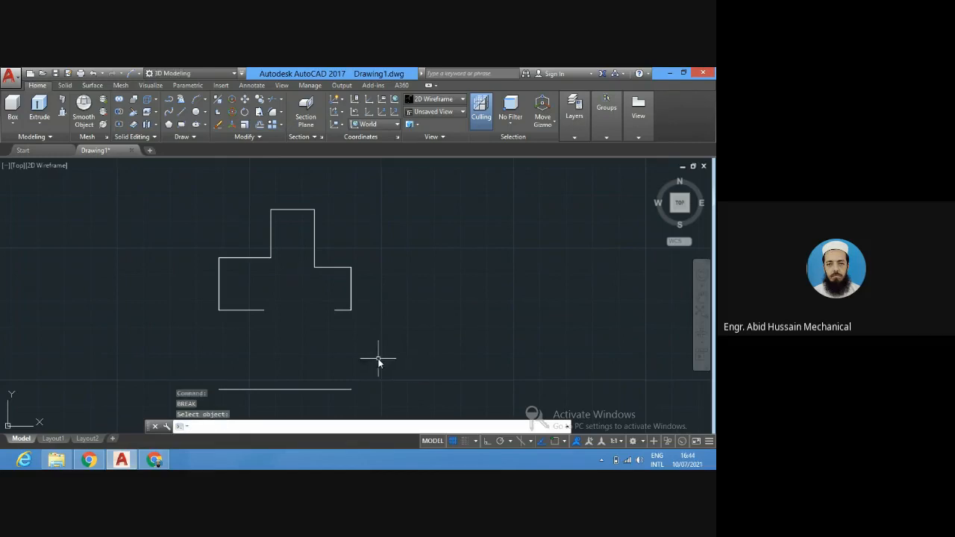
Join the two remaining pieces of the profile's bottom edge into one line.
text(j)
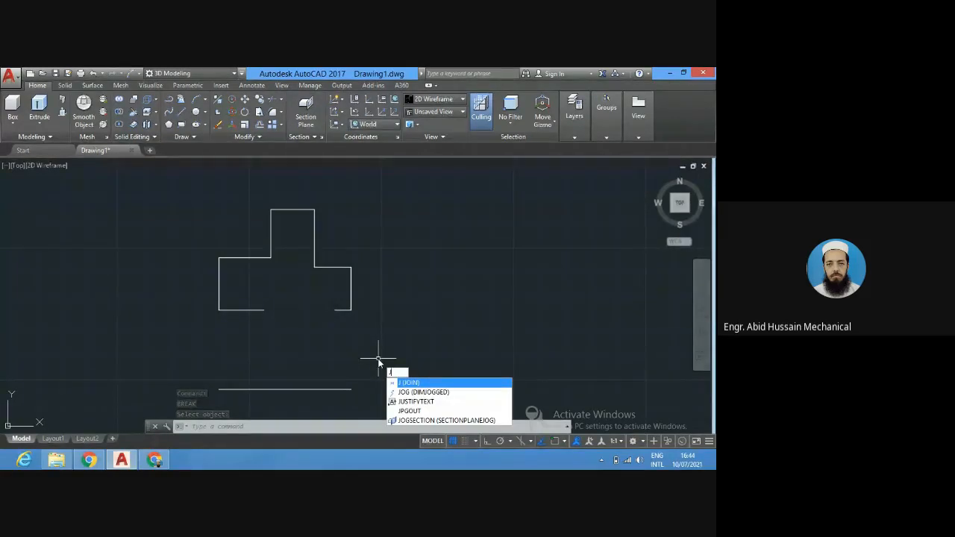
key(Return)
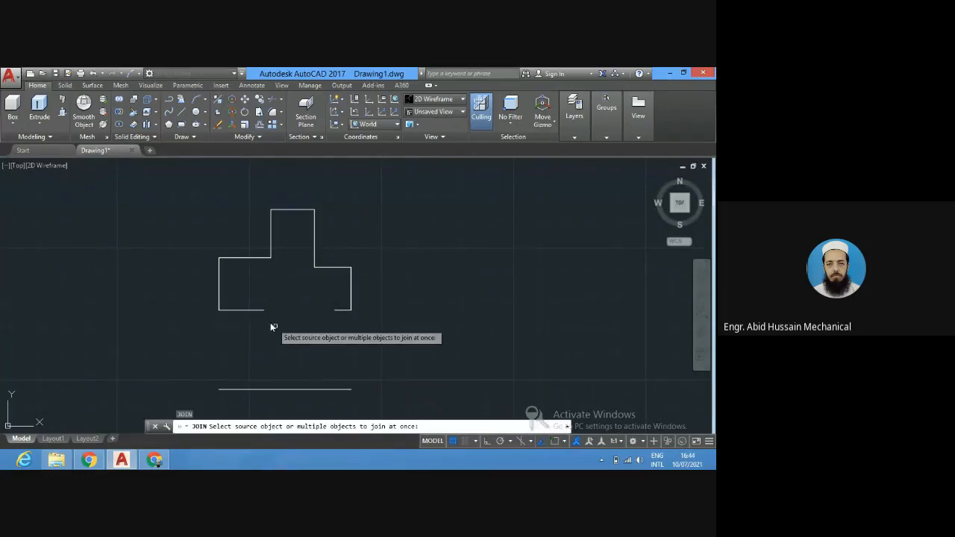
click(247, 308)
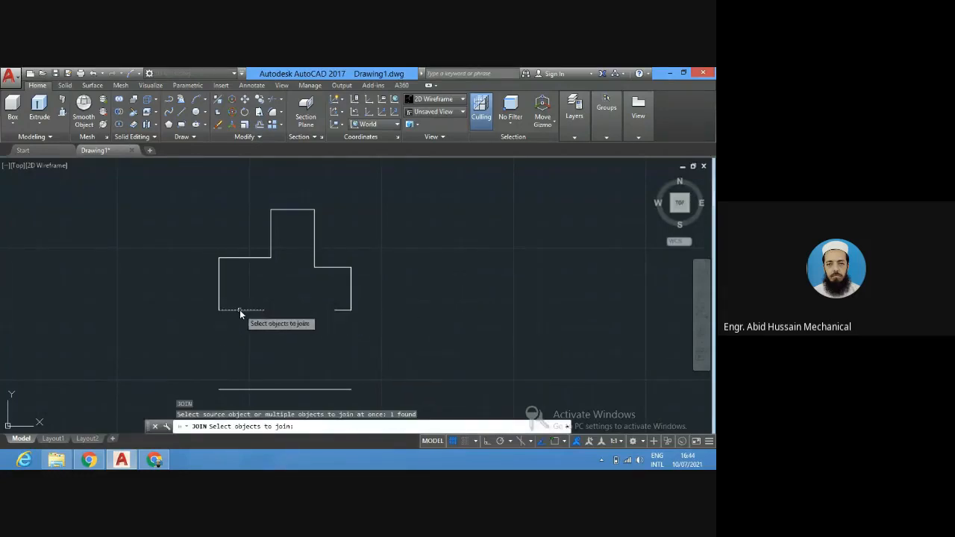
click(342, 309)
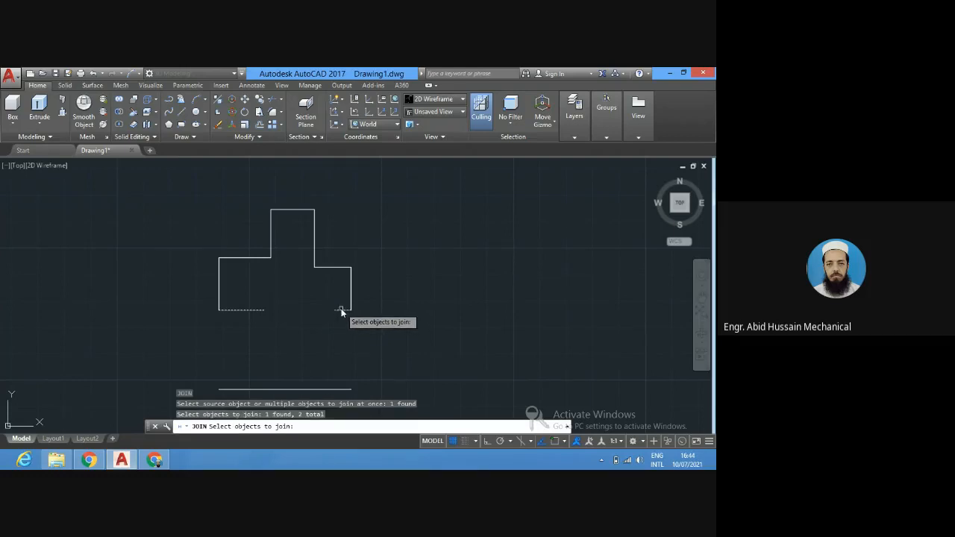
key(Return)
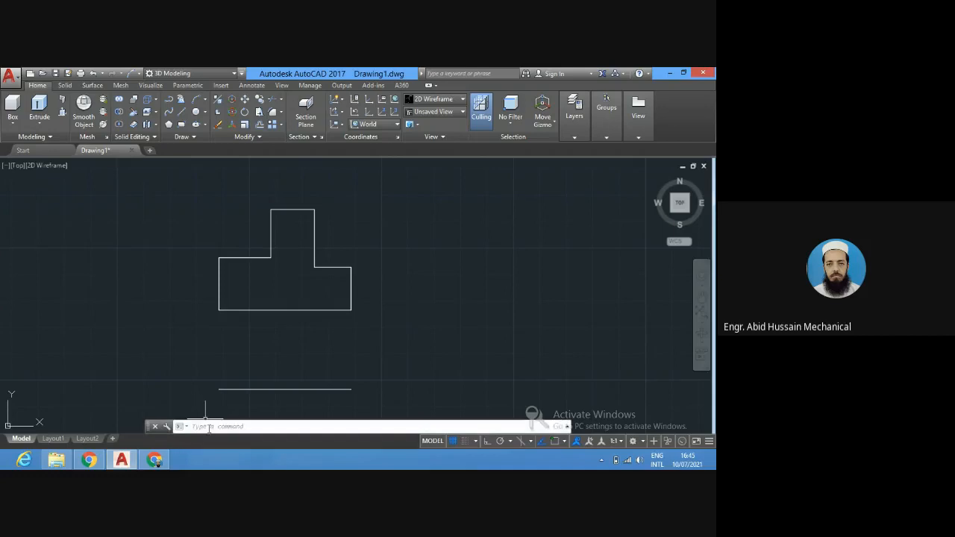
Try to place the single-line text "OBJECT" below the stepped profile with height 5 and rotation 0, then cancel the command.
click(209, 428)
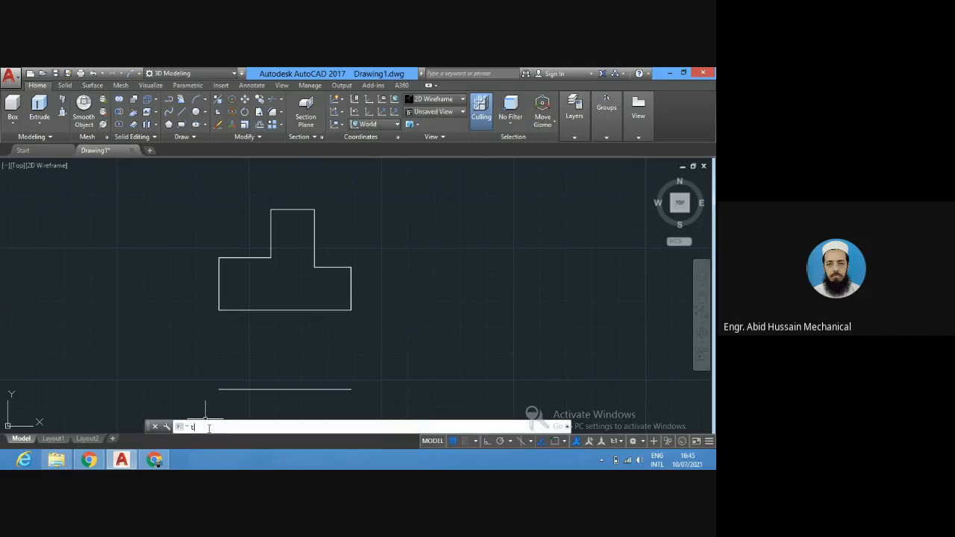
text(TAKEAPART)
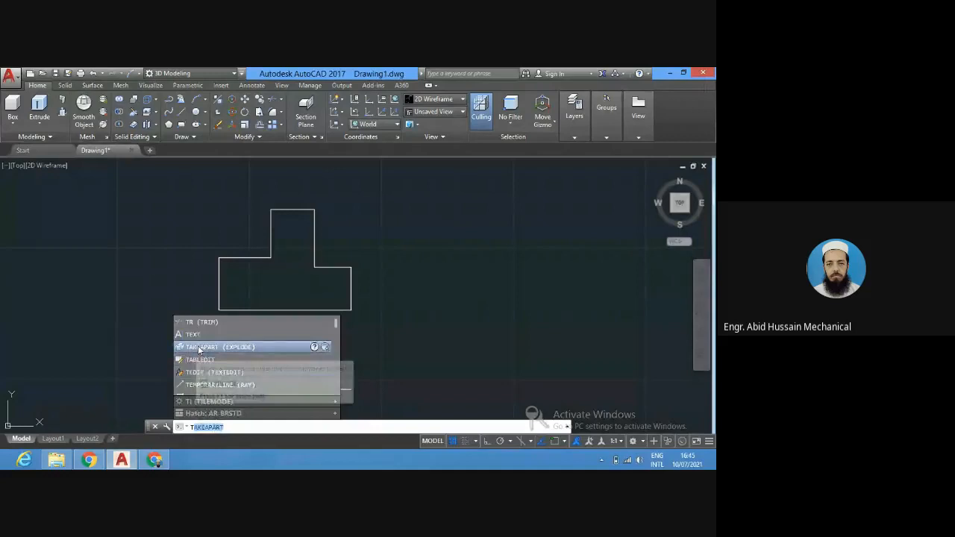
click(200, 333)
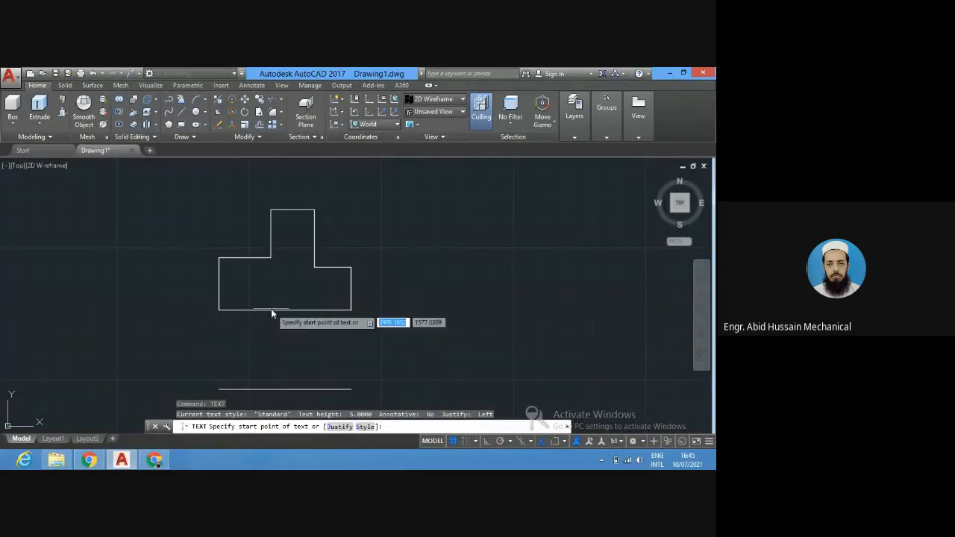
click(228, 343)
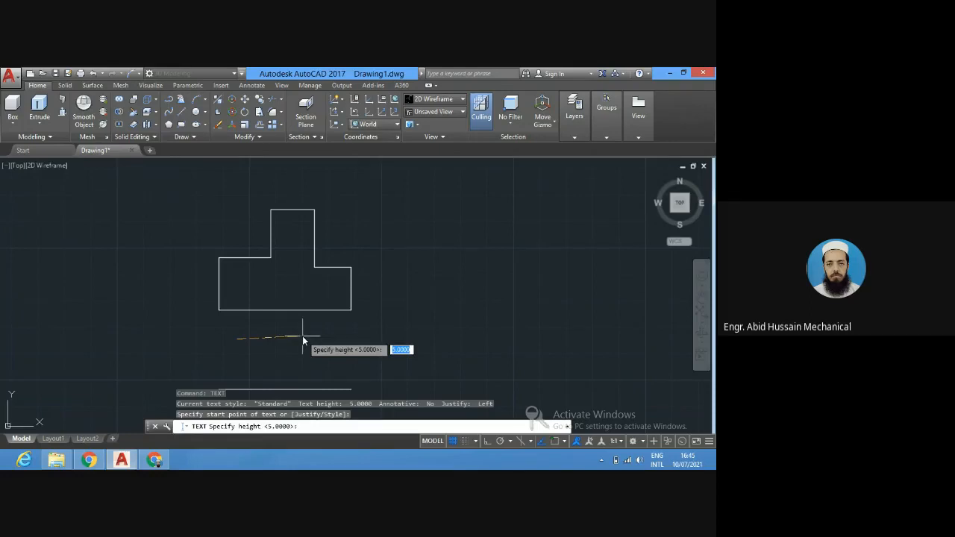
key(Return)
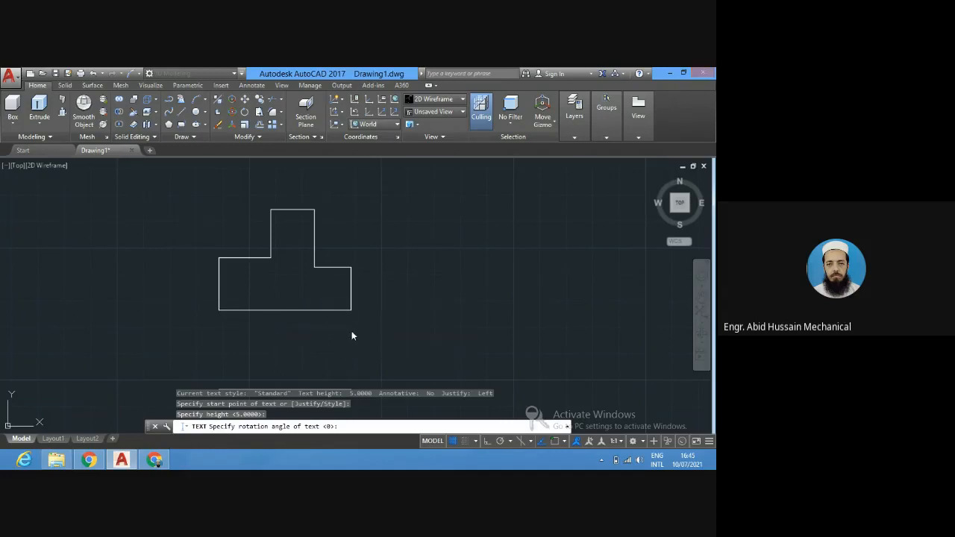
key(Return)
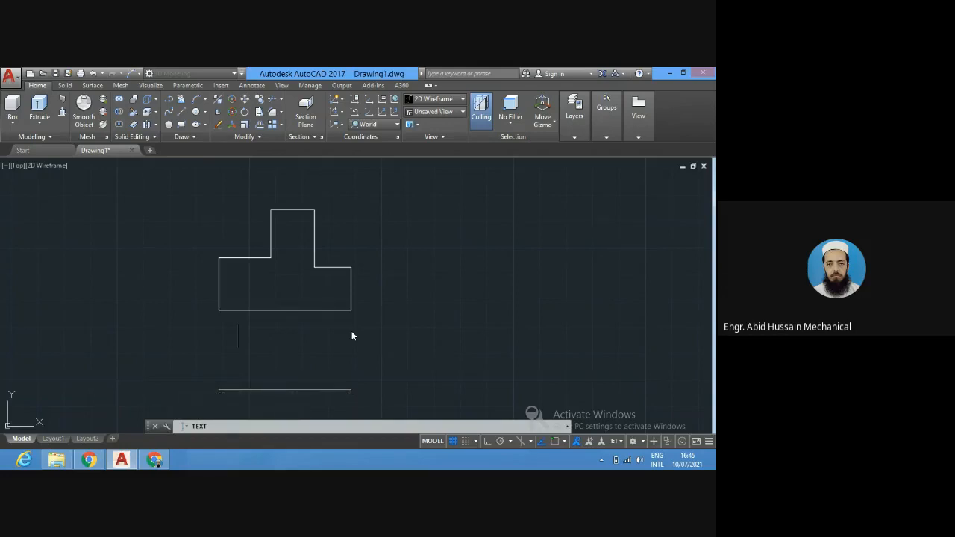
text(OB)
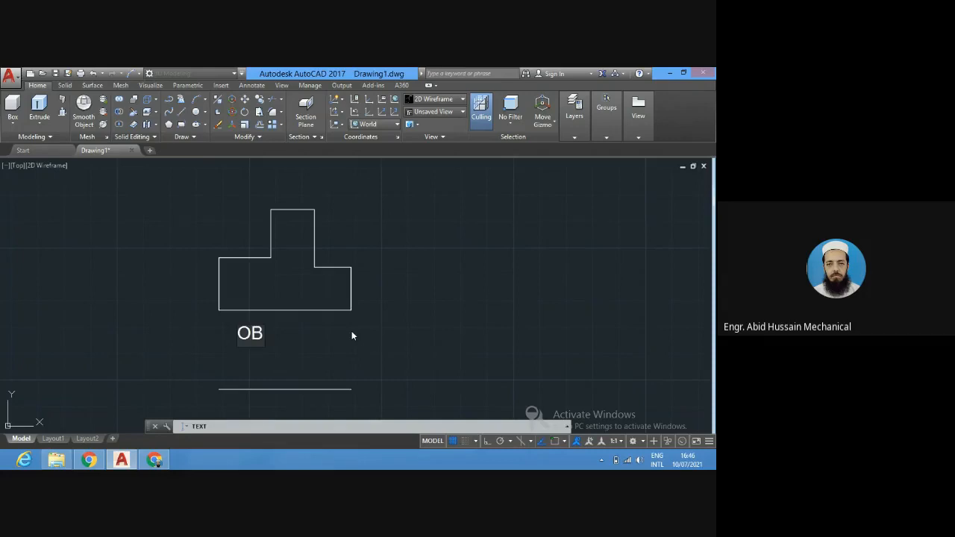
text(JECT)
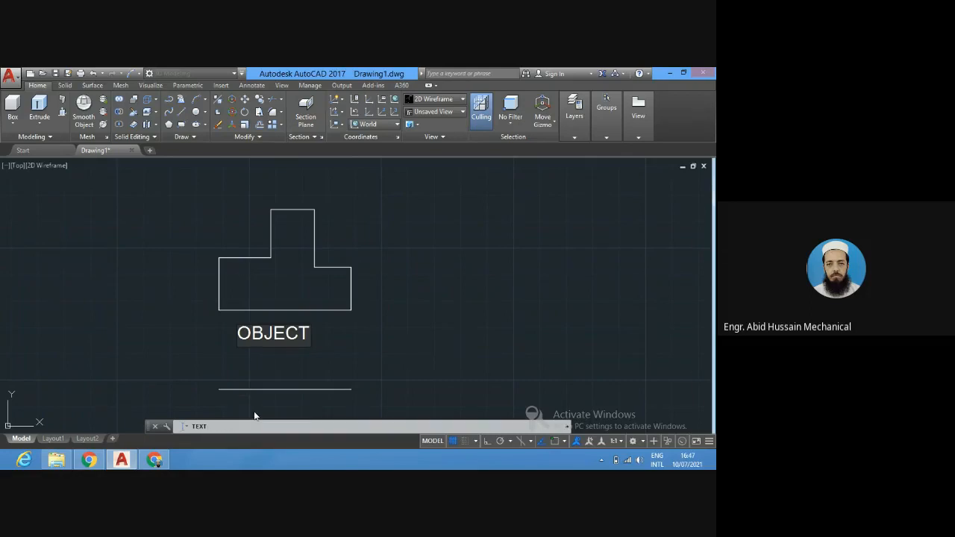
key(Escape)
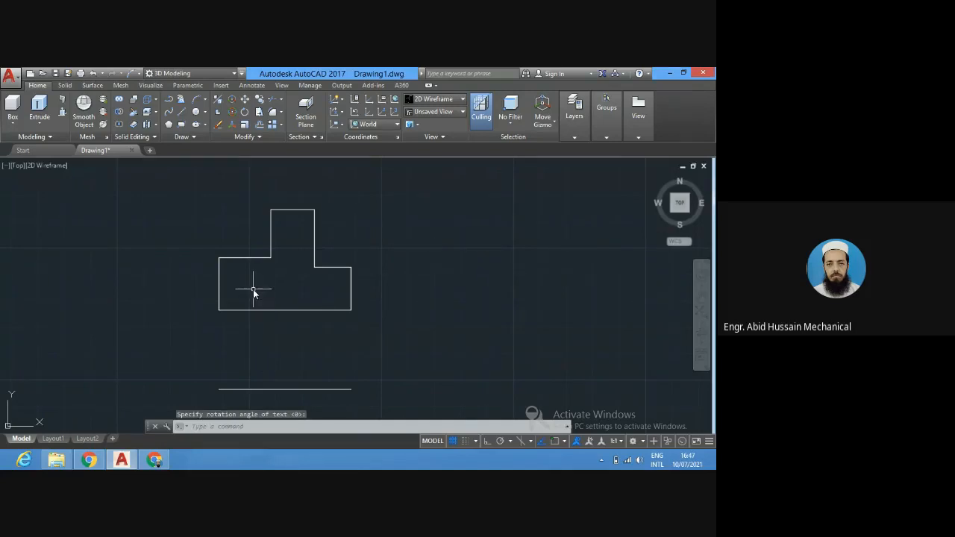
key(Escape)
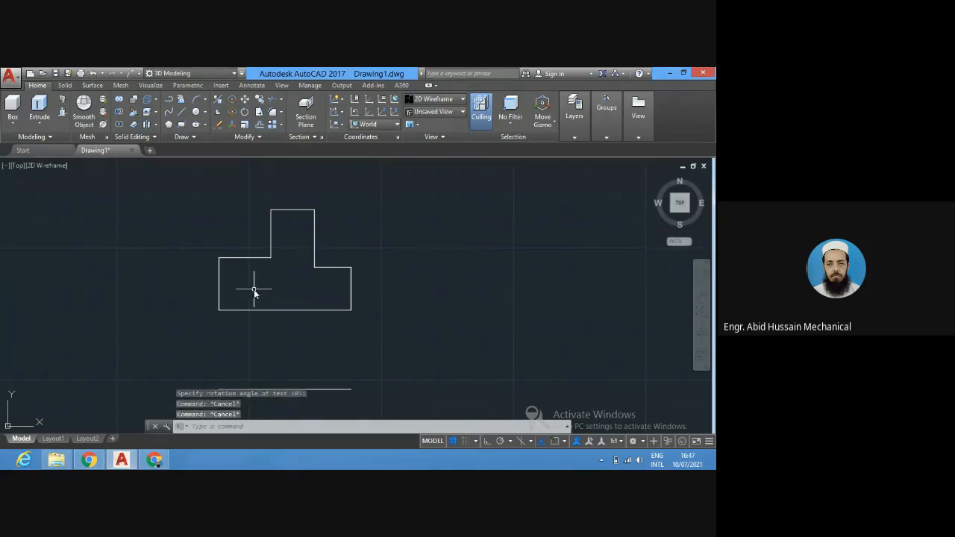
Start a hatch and try the AR-CONC, AR-B88 and AR-BRELM patterns in turn.
text(H)
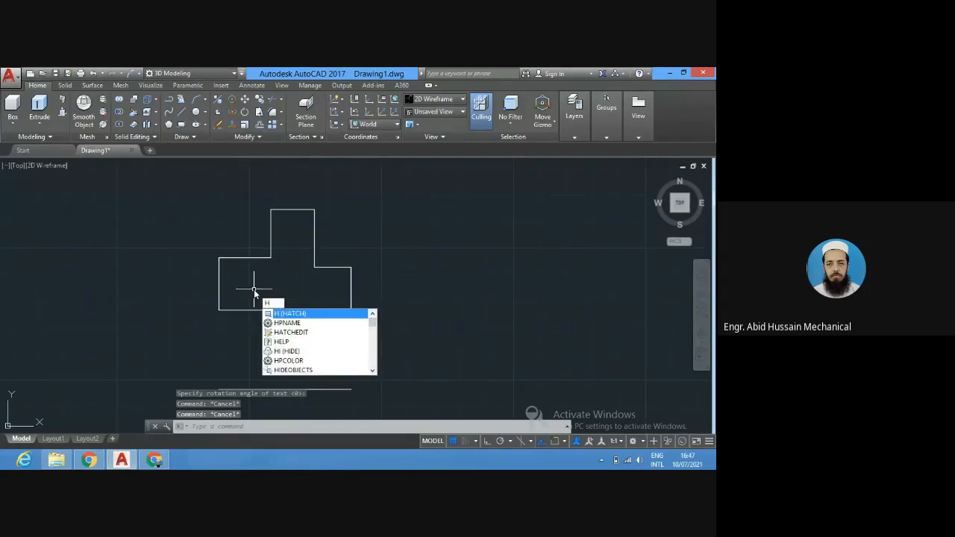
key(Return)
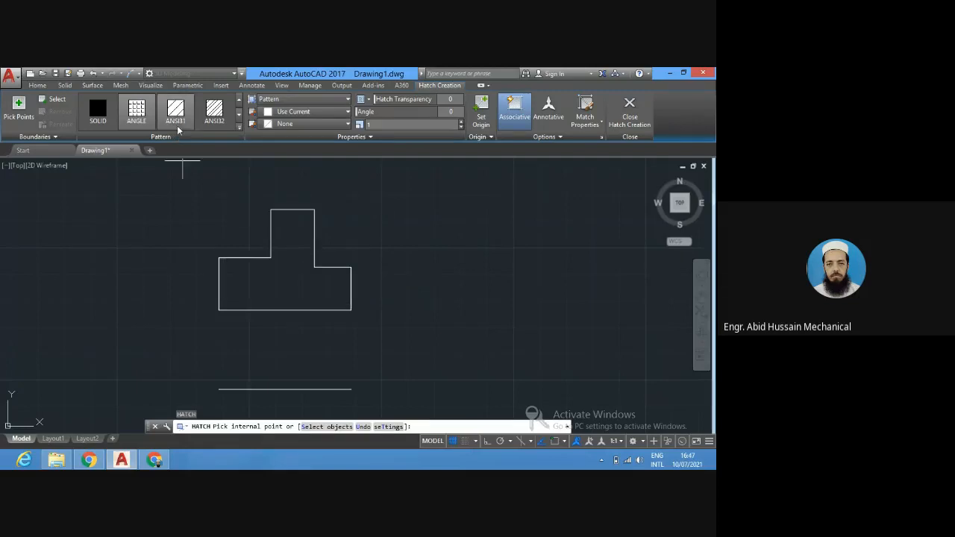
click(239, 129)
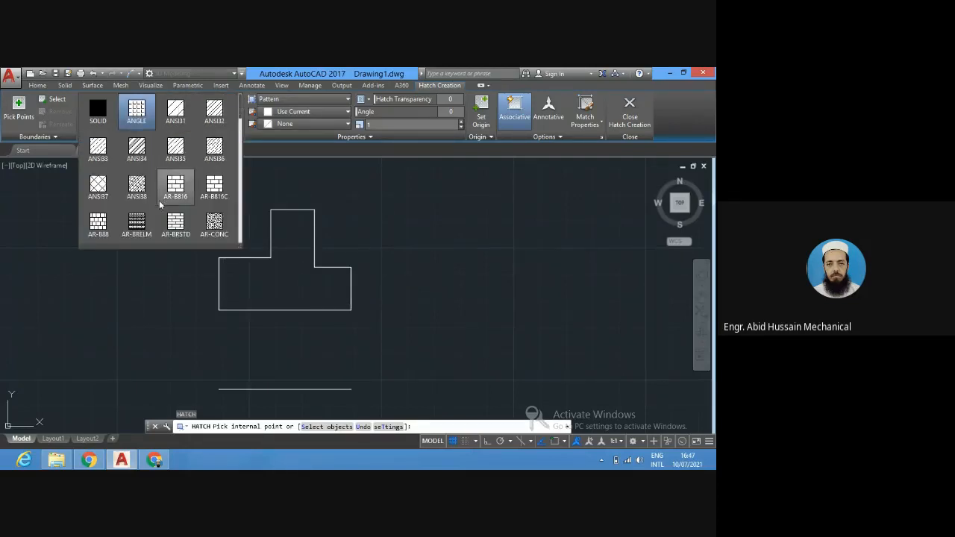
click(214, 223)
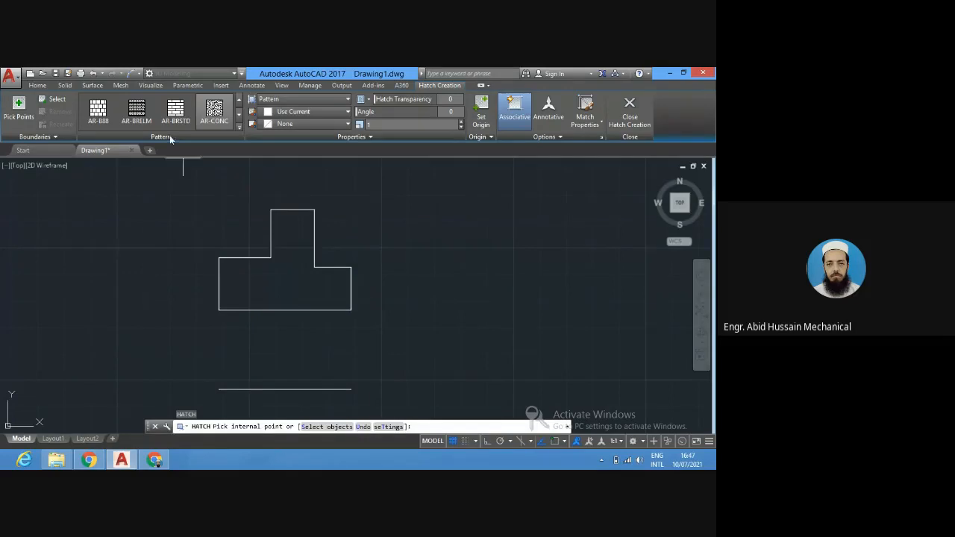
click(102, 116)
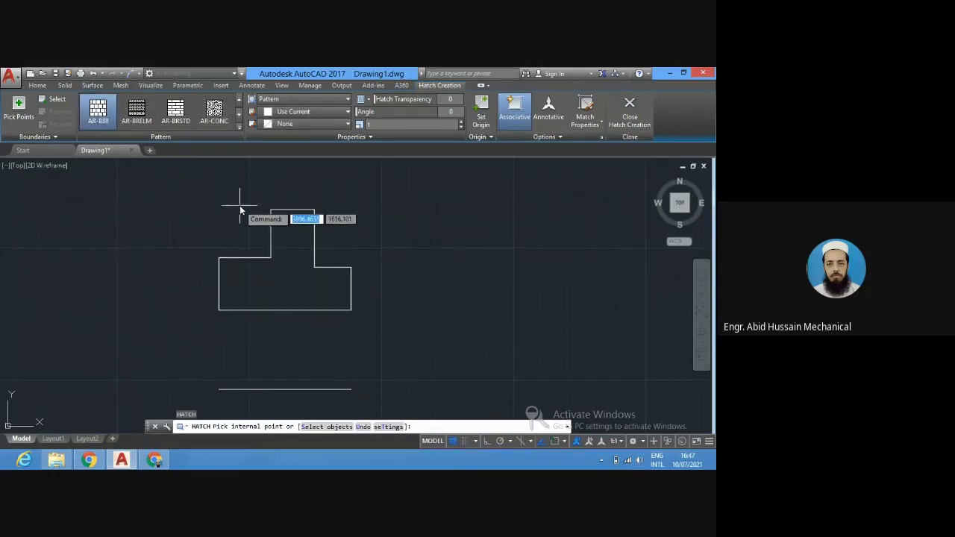
click(137, 113)
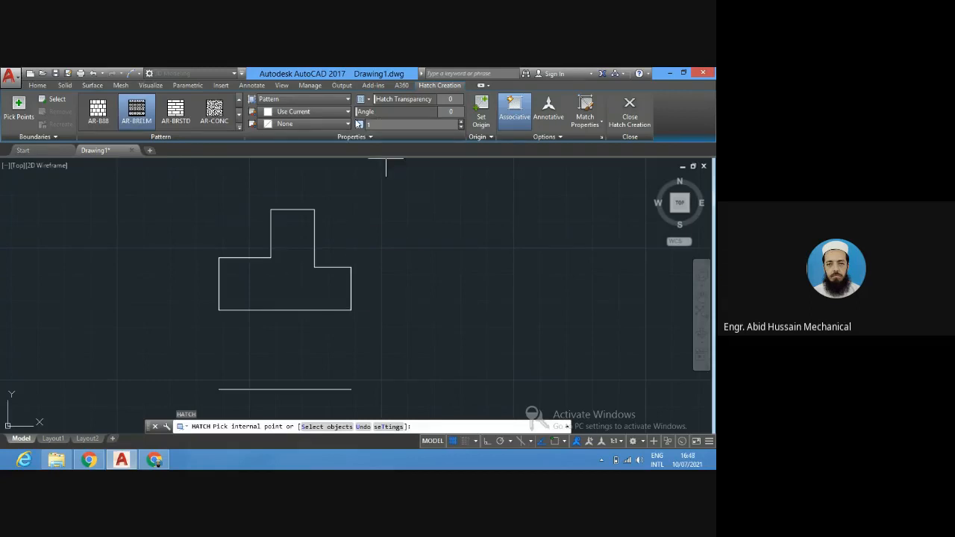
Enter a hatch scale of 3, choose the ANSI35 pattern, and hatch the interior of the stepped profile.
click(375, 124)
text(3)
click(240, 127)
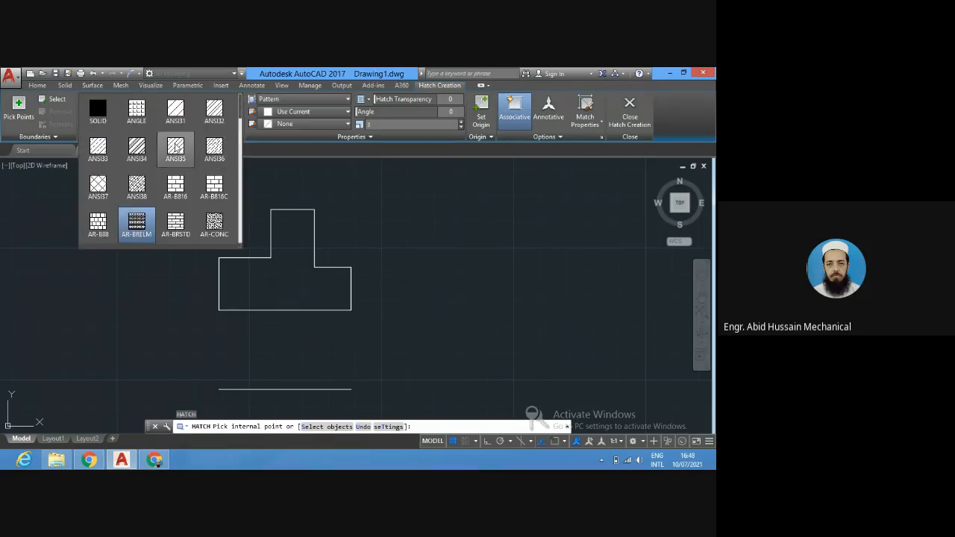
click(175, 145)
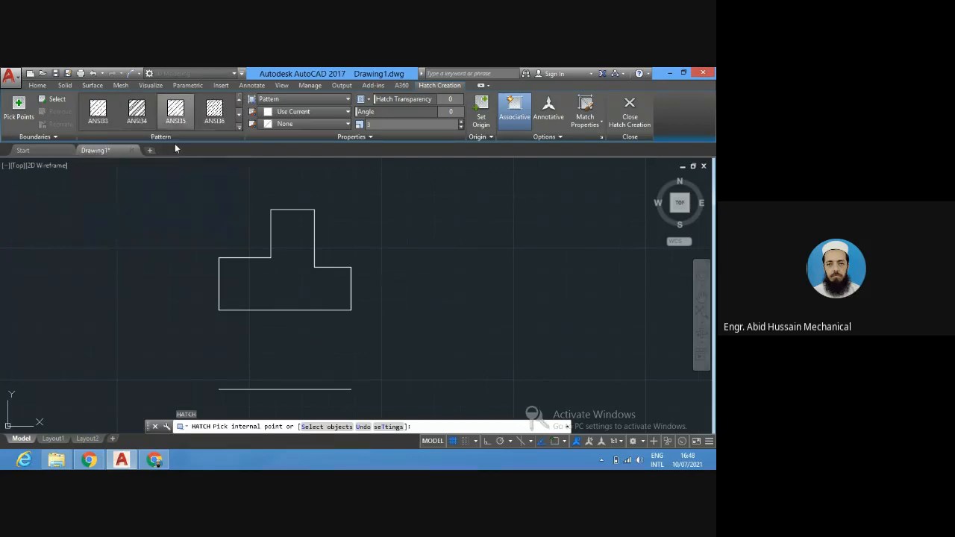
click(283, 286)
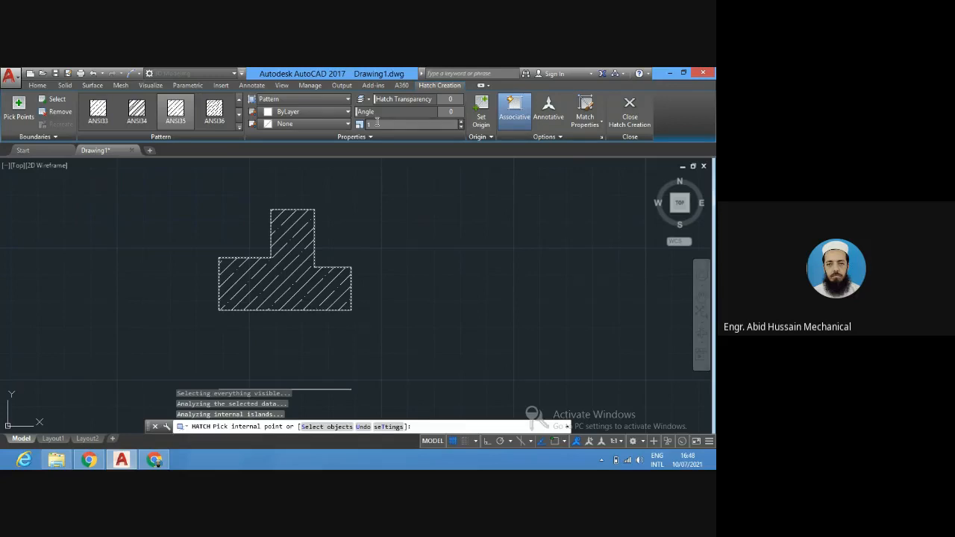
Compare the ANSI33, ANSI34, ANSI35 and ANSI36 patterns on the profile's hatch, going up through them and back to ANSI33.
click(94, 118)
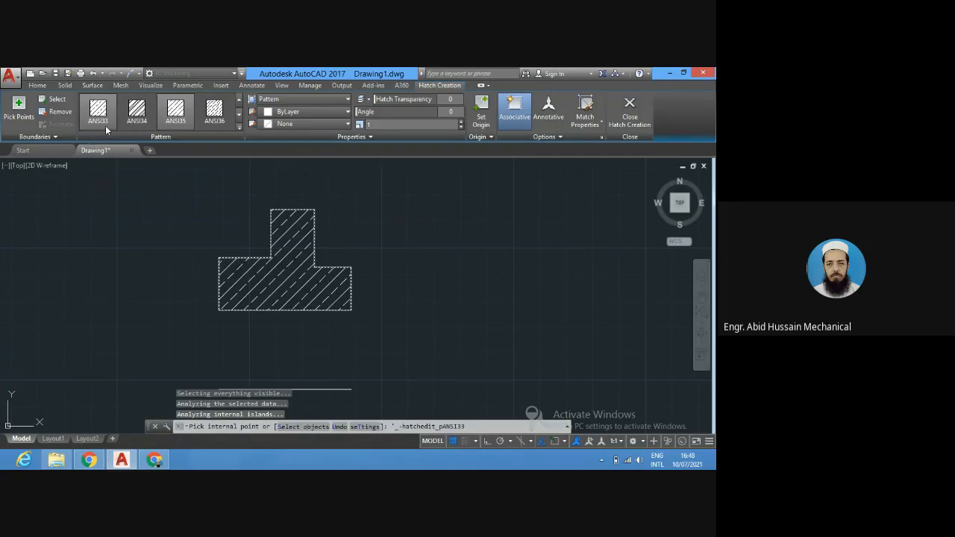
click(138, 123)
click(177, 119)
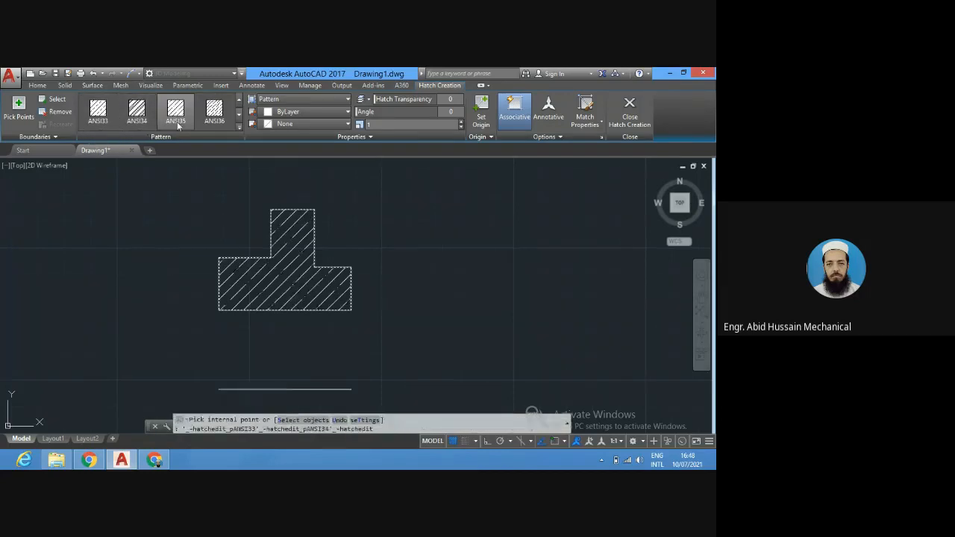
click(215, 119)
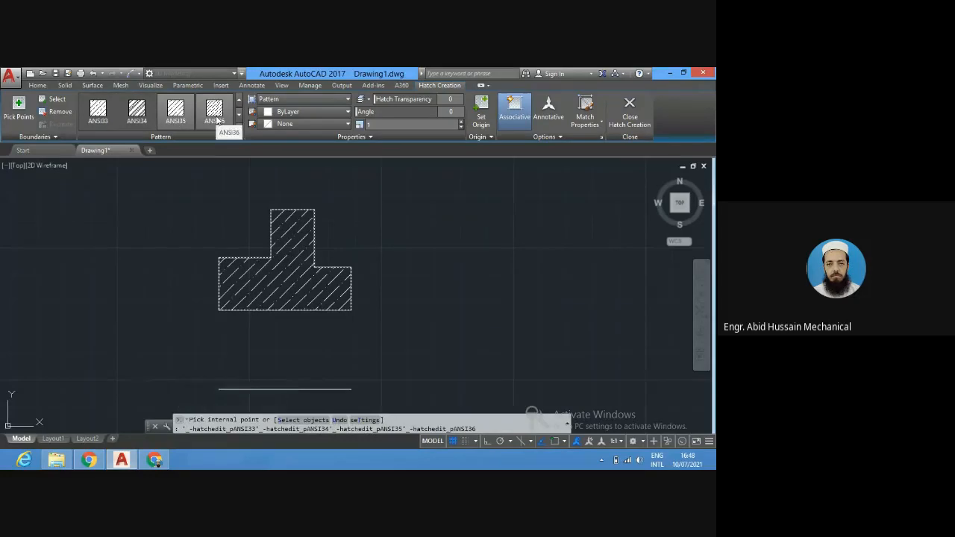
click(179, 119)
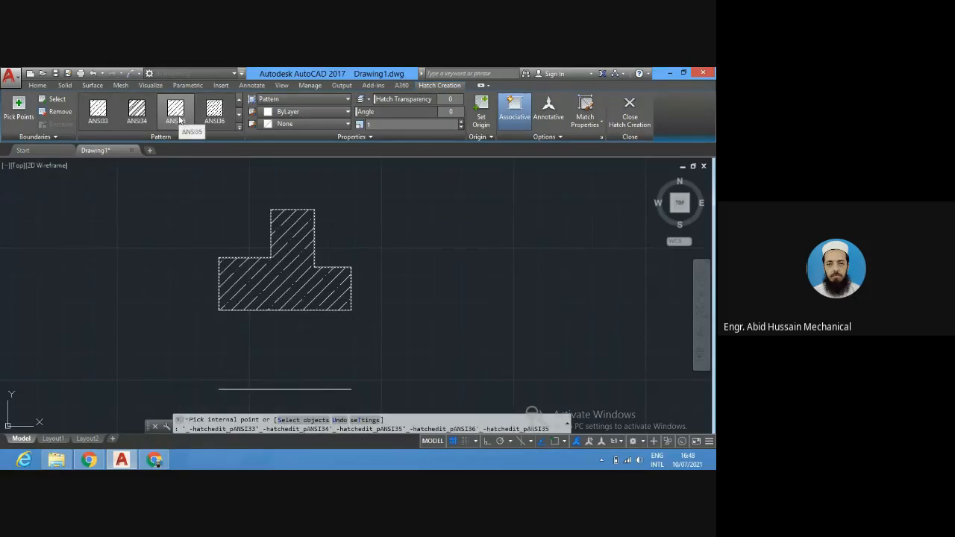
click(143, 120)
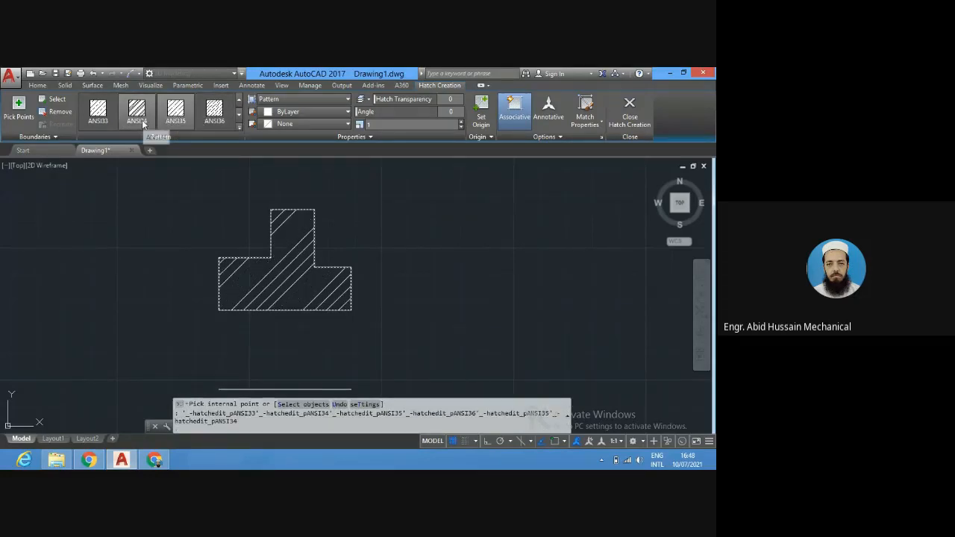
click(110, 112)
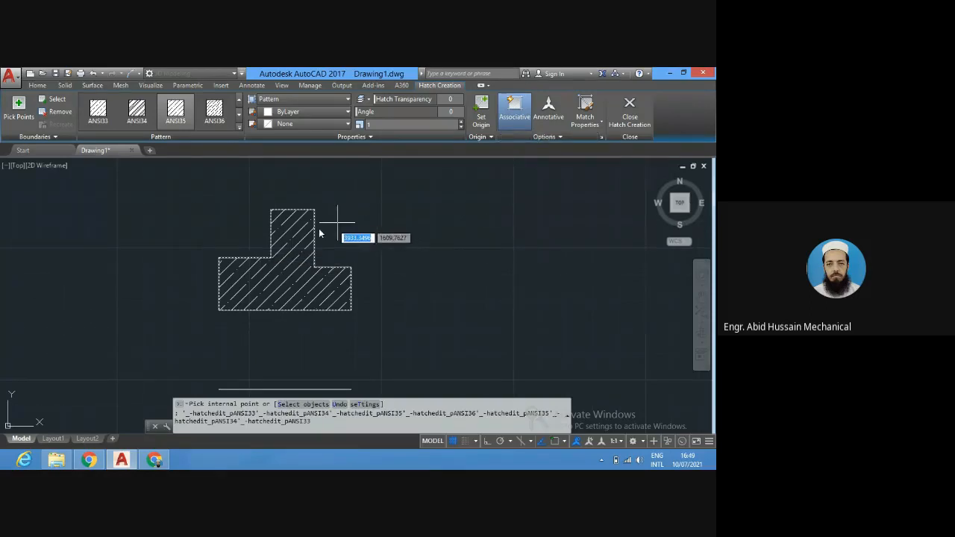
mouse_move(120, 461)
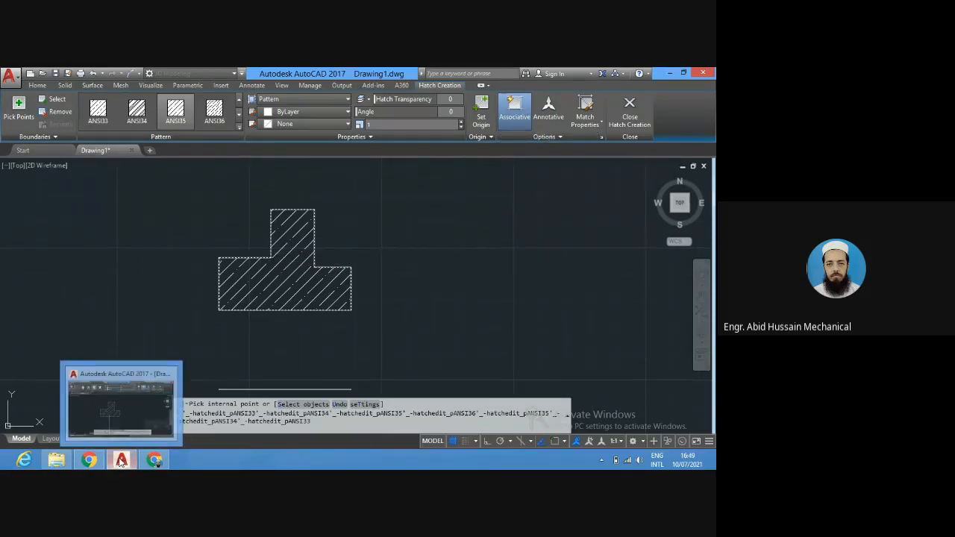